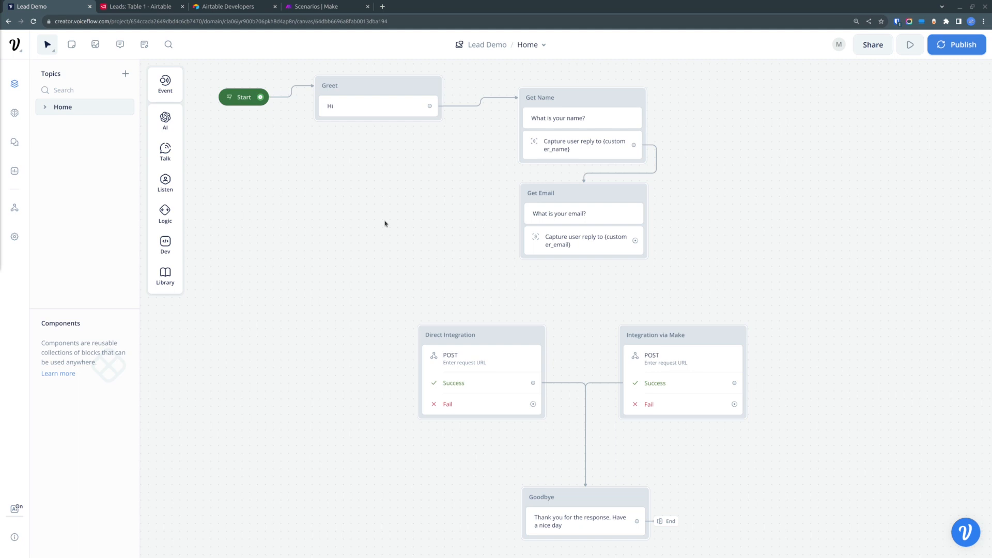
# - Connect the Get Email block's output to the Direct Integration block
pyautogui.click(146, 7)
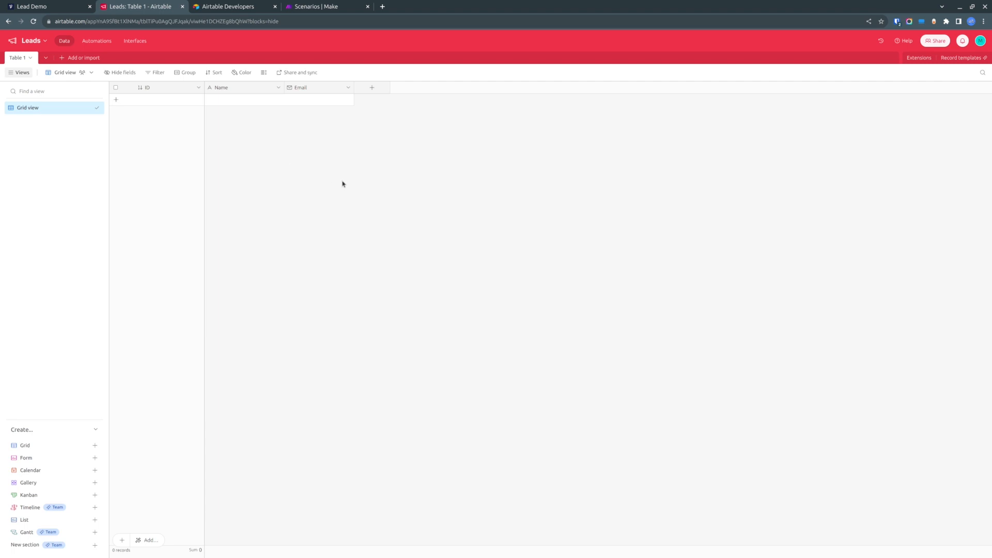
pyautogui.click(50, 6)
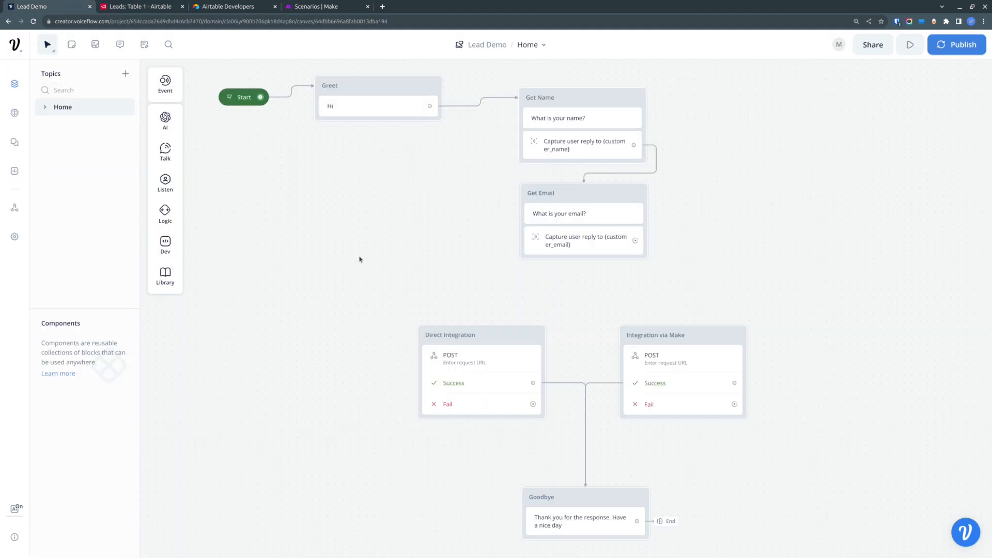
pyautogui.moveTo(361, 265)
pyautogui.mouseDown()
pyautogui.moveTo(348, 226)
pyautogui.moveTo(362, 250)
pyautogui.mouseUp()
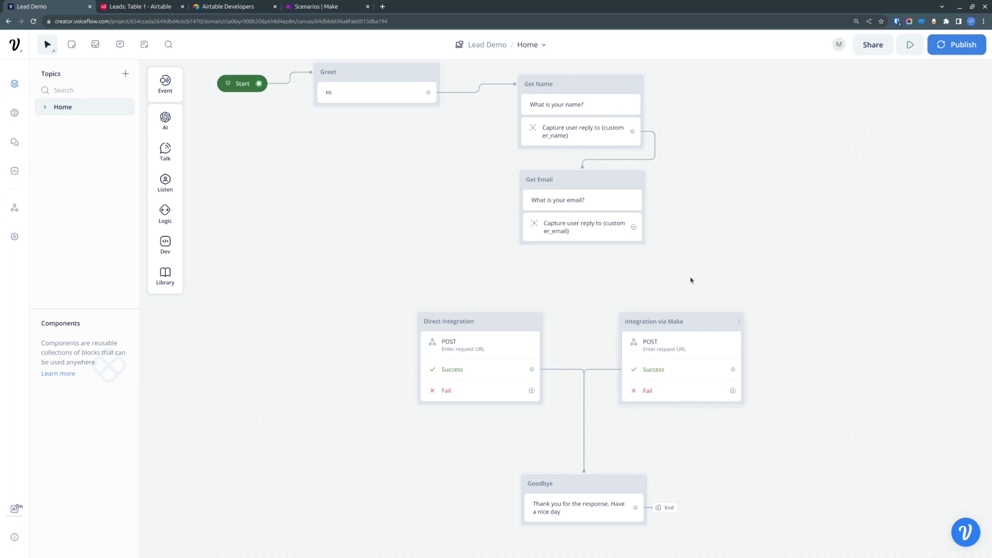
pyautogui.moveTo(369, 258)
pyautogui.mouseDown()
pyautogui.moveTo(382, 207)
pyautogui.moveTo(370, 266)
pyautogui.mouseUp()
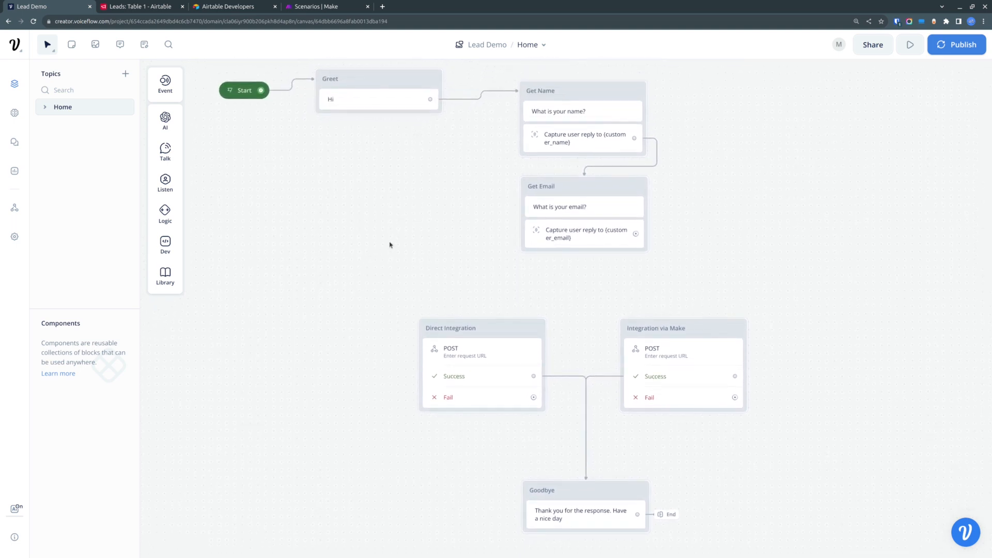
pyautogui.moveTo(382, 202)
pyautogui.mouseDown()
pyautogui.moveTo(375, 216)
pyautogui.moveTo(383, 210)
pyautogui.mouseUp()
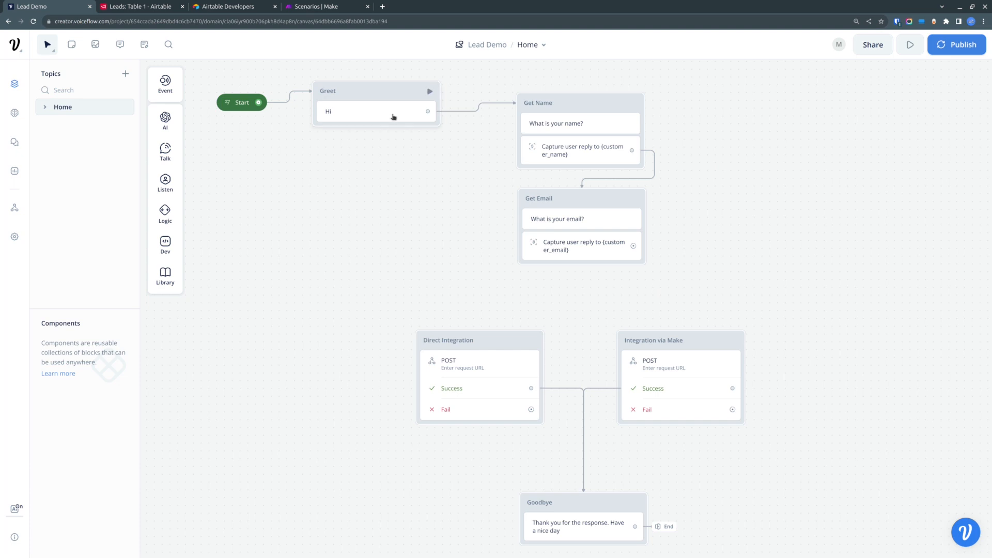
pyautogui.scroll(3, 361, 108)
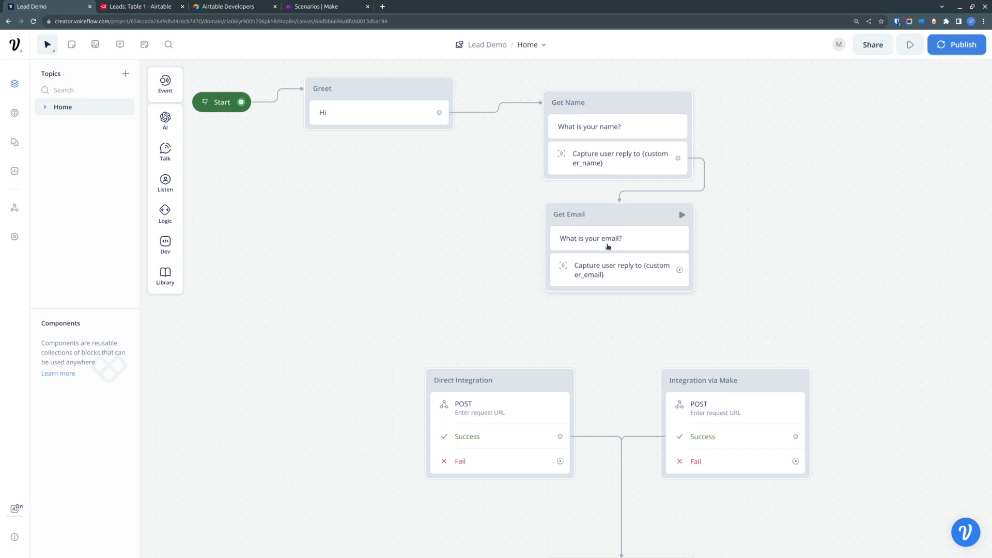
pyautogui.moveTo(494, 321); pyautogui.dragTo(474, 224)
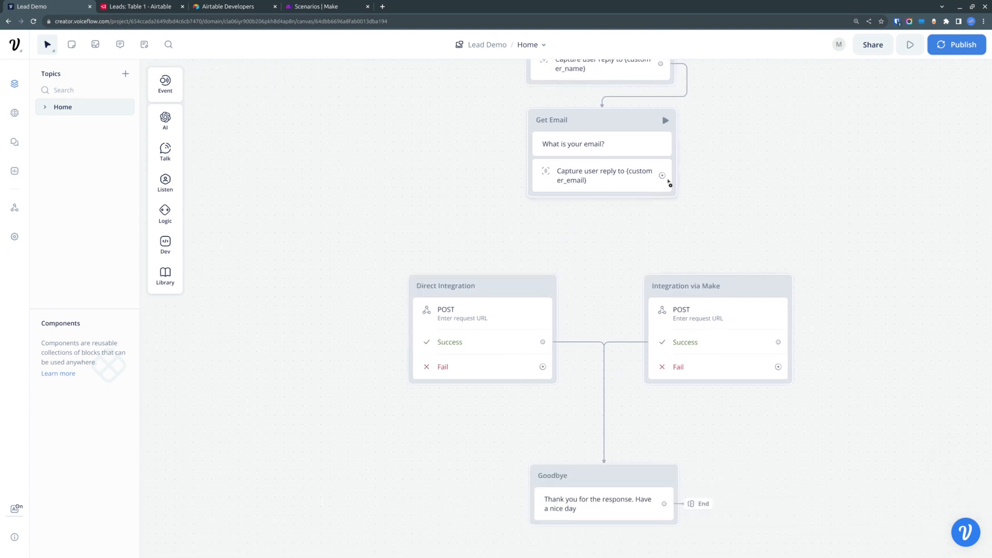
pyautogui.moveTo(663, 176); pyautogui.dragTo(458, 278)
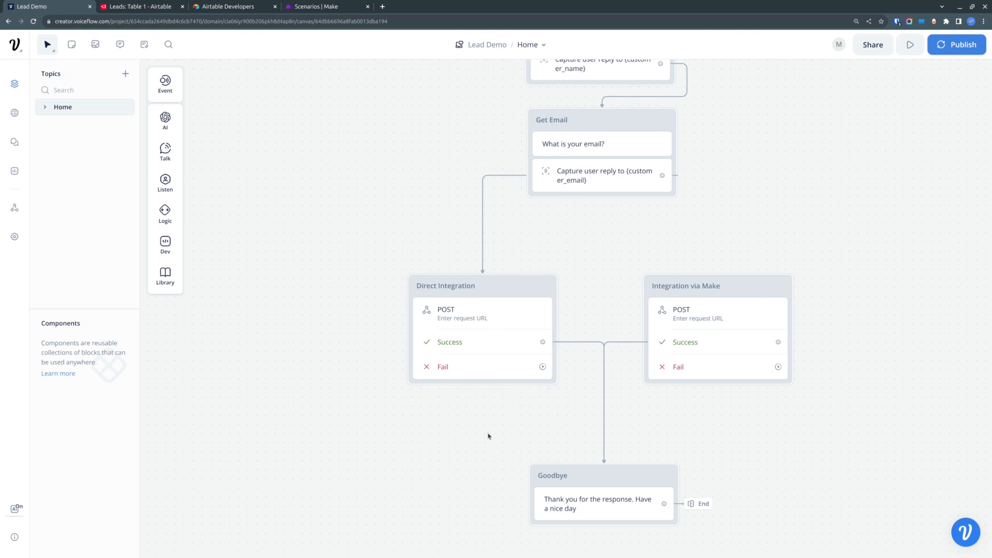
# - Open the Airtable Developer hub from the account menu
pyautogui.moveTo(487, 435); pyautogui.dragTo(476, 405)
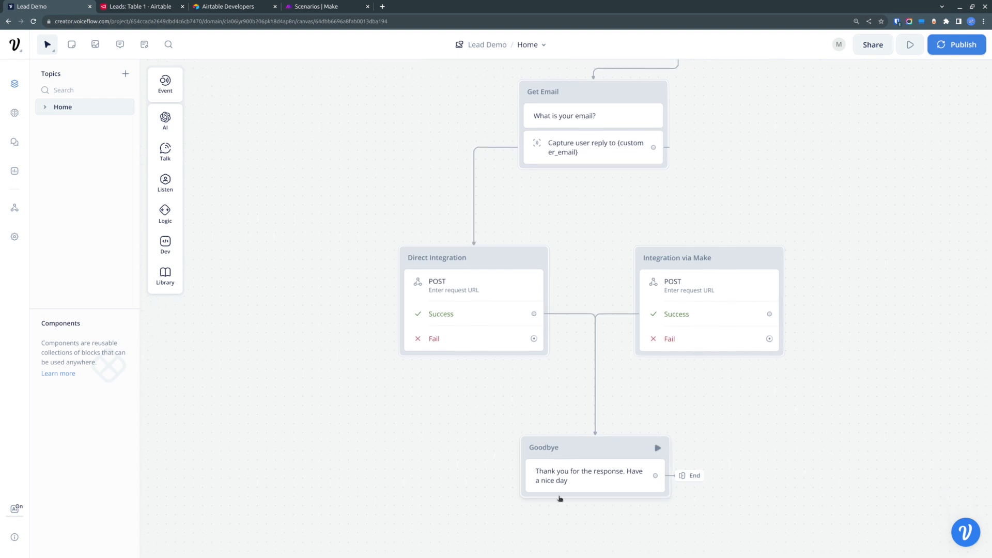
pyautogui.moveTo(298, 294); pyautogui.dragTo(326, 335)
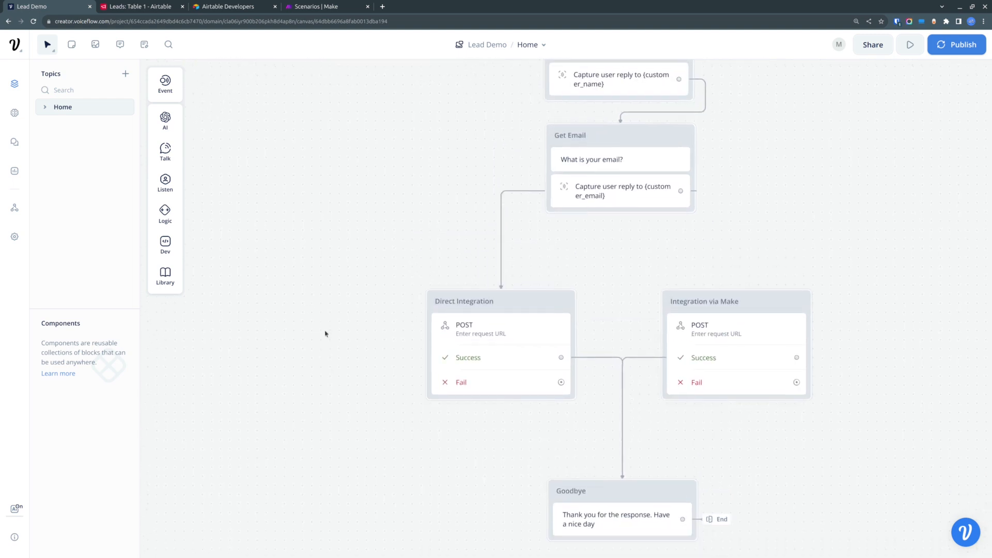
pyautogui.click(148, 8)
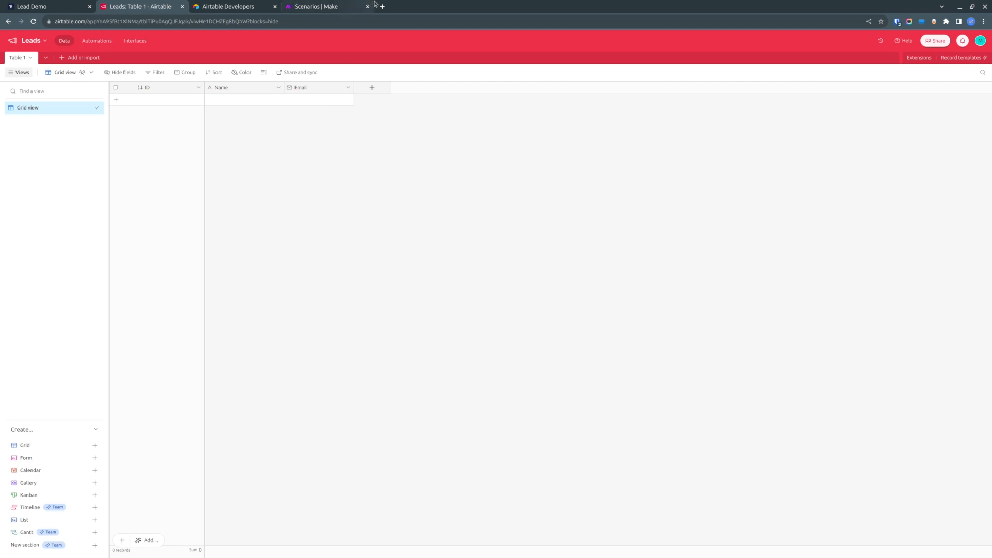
pyautogui.click(980, 39)
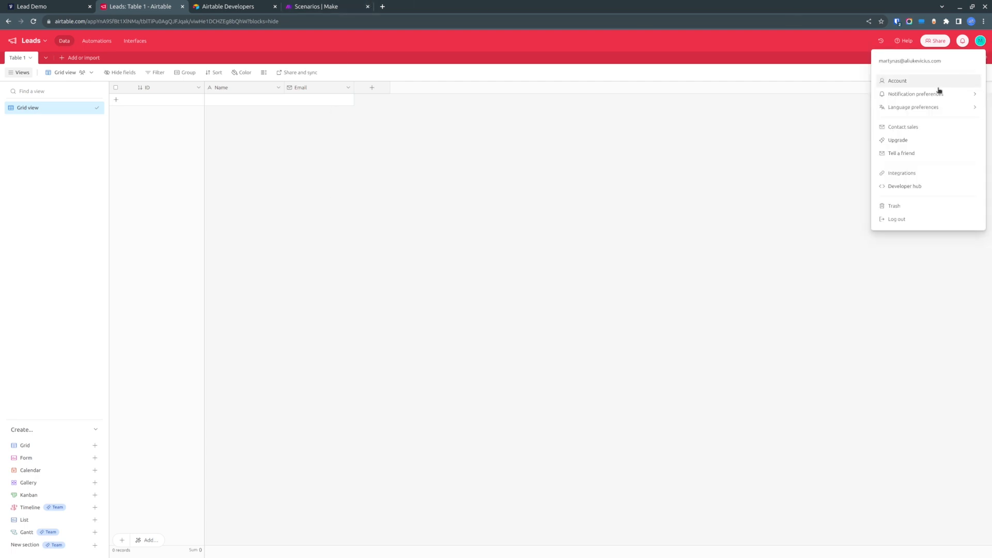
pyautogui.click(913, 188)
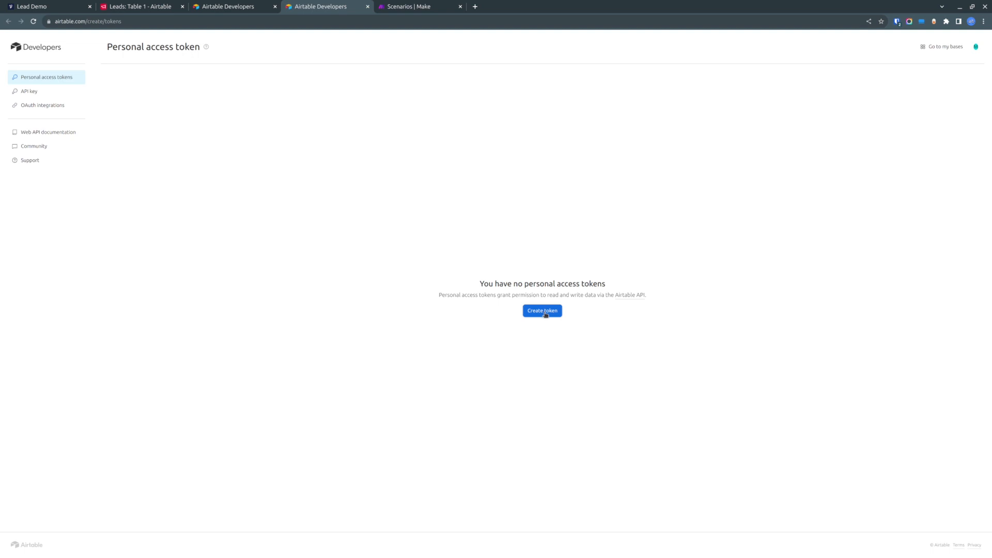
# - Open the Airtable Web API documentation in a new tab
pyautogui.middleClick(636, 297)
pyautogui.click(419, 6)
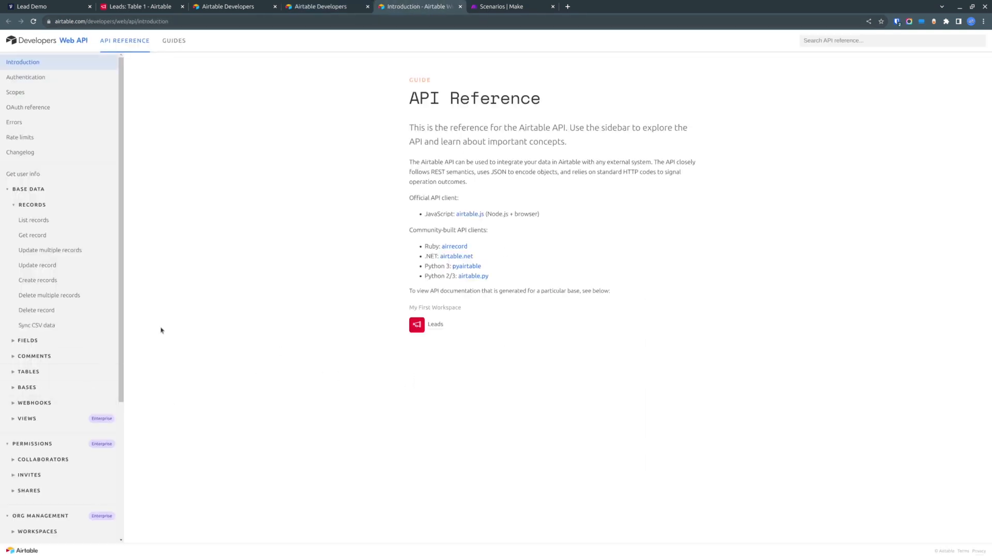
pyautogui.click(336, 6)
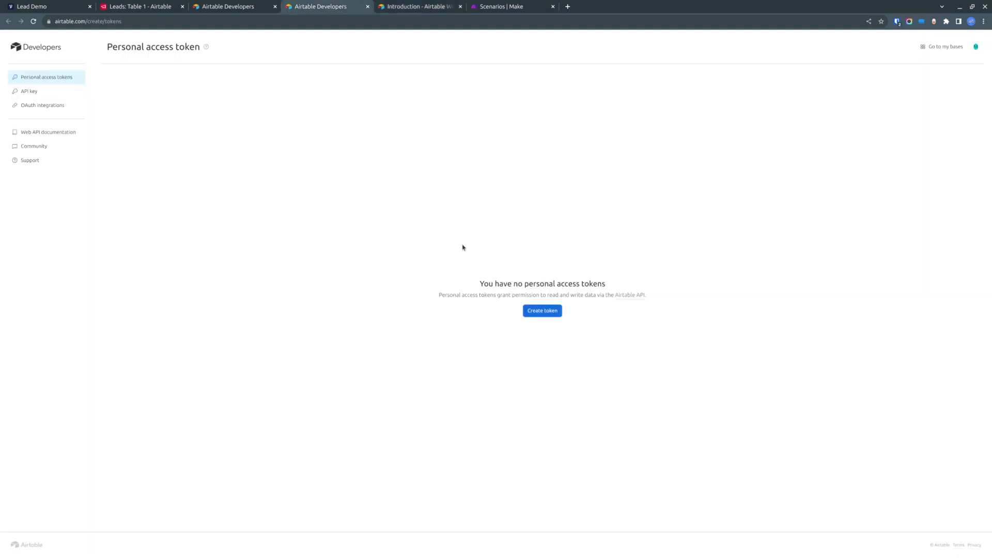
# - Start a new personal access token named VF Demo with the data.records:write scope
pyautogui.click(538, 312)
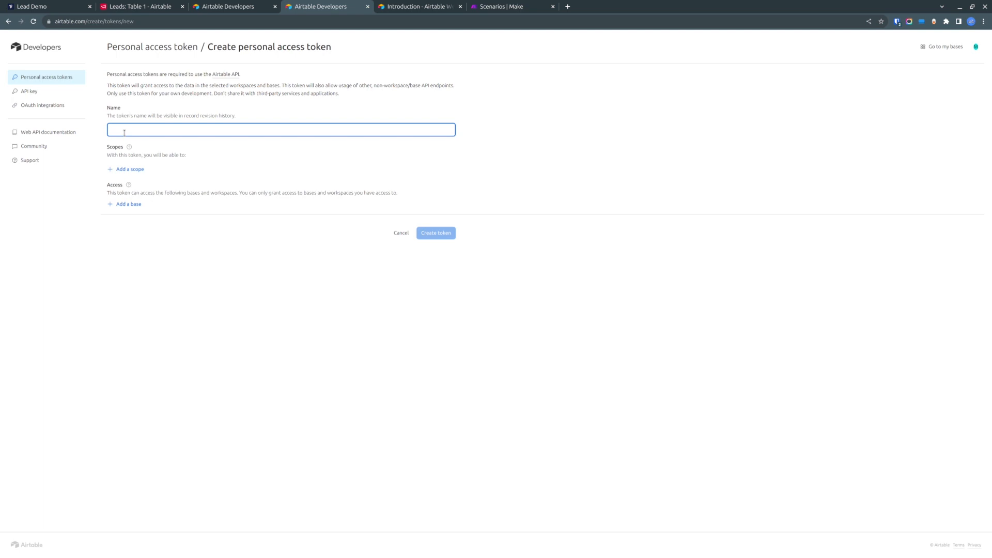
pyautogui.write('VF De')
pyautogui.click(128, 170)
pyautogui.scroll(1, 183, 230)
pyautogui.click(175, 234)
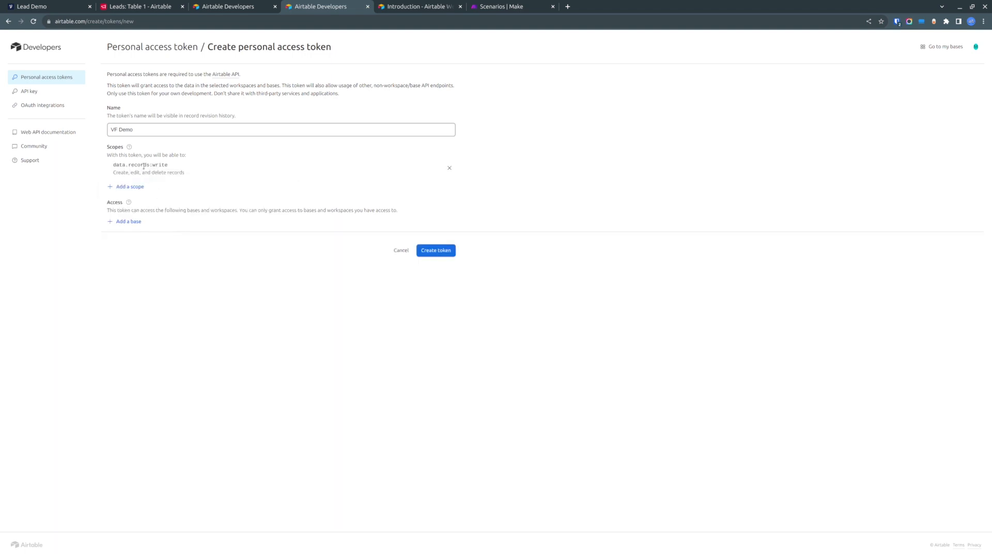
# - Grant the token access to the Leads base
pyautogui.click(128, 221)
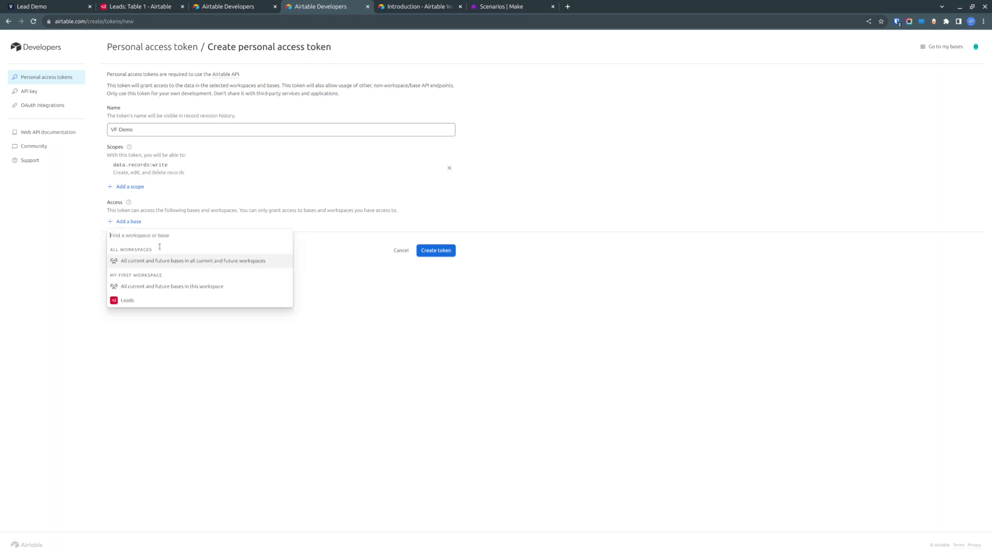
pyautogui.click(143, 301)
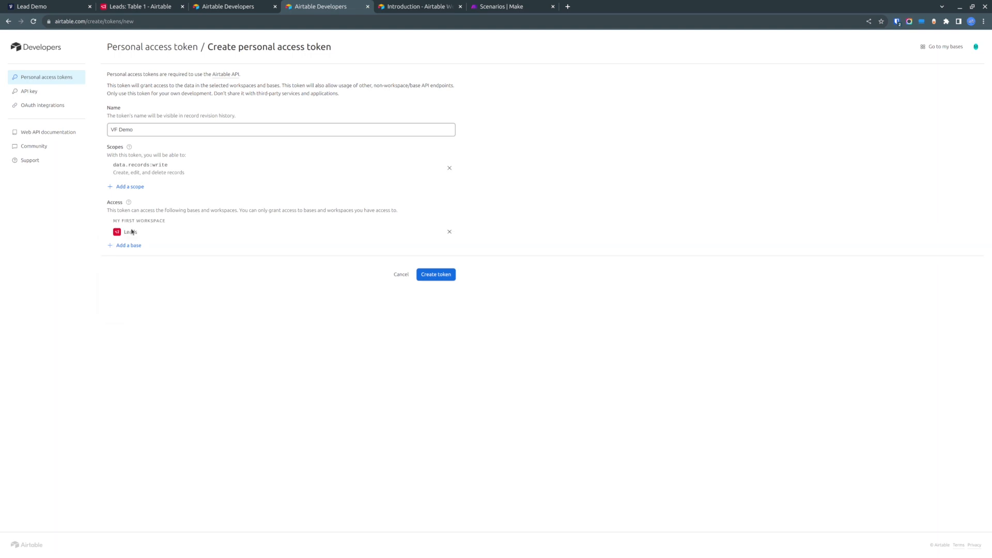
pyautogui.click(124, 6)
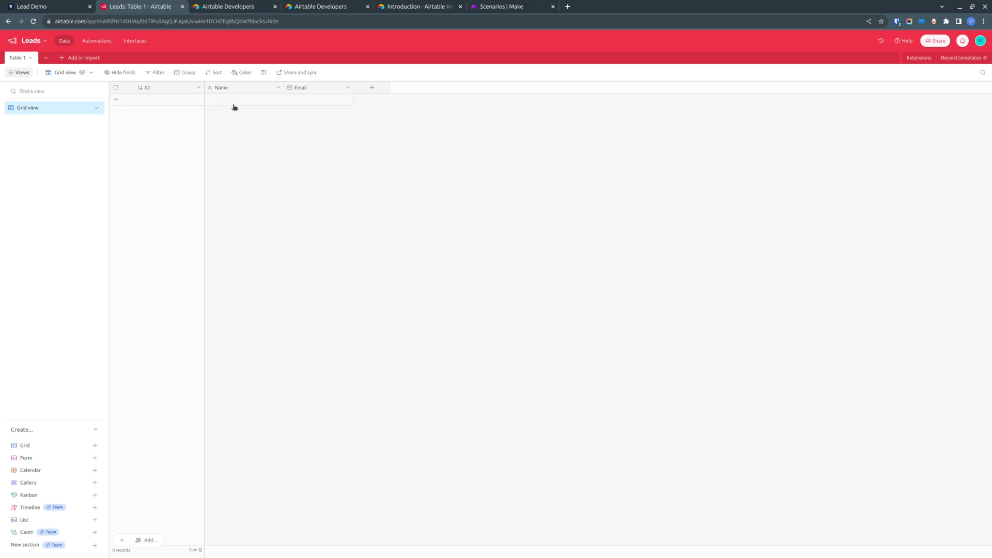
pyautogui.click(257, 5)
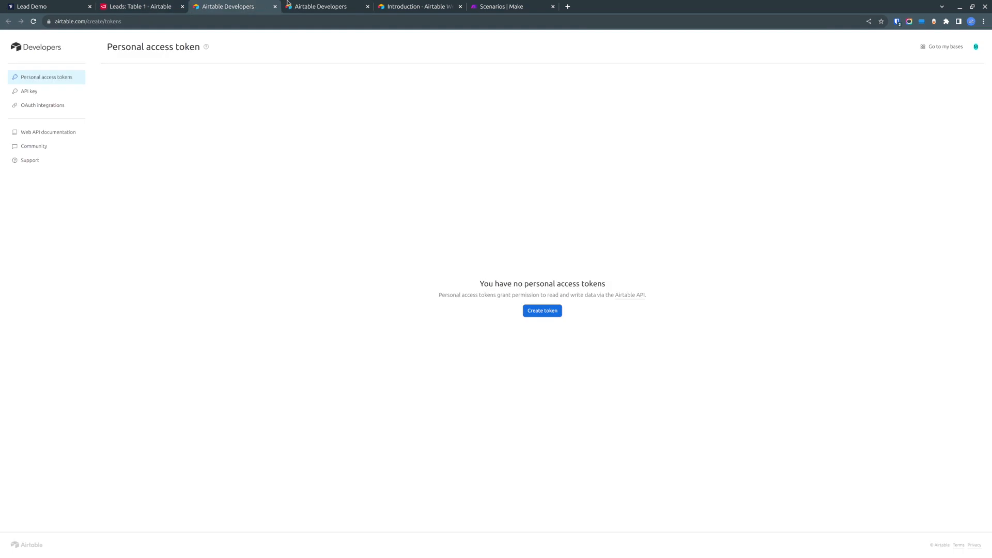
pyautogui.click(306, 6)
# - Create the personal access token and copy it
pyautogui.click(436, 275)
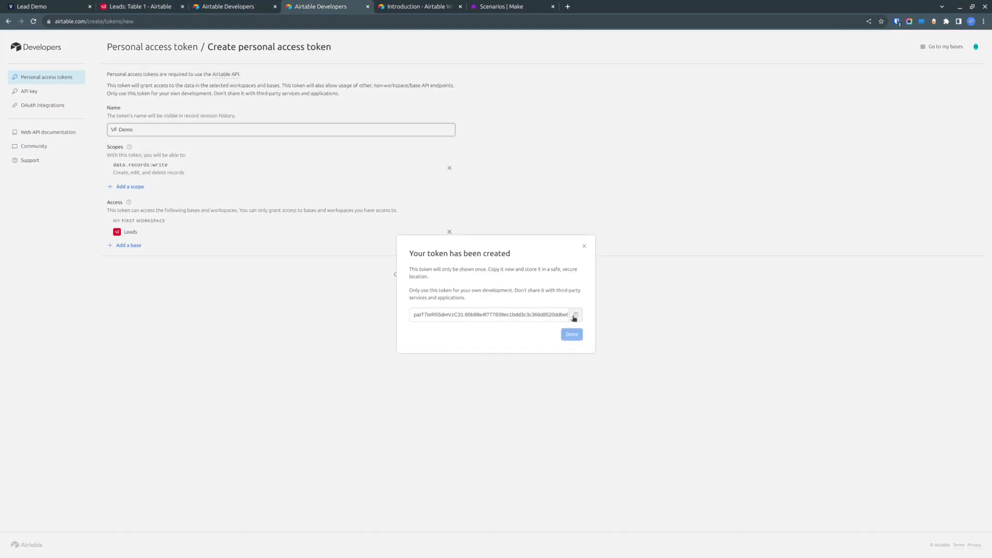
pyautogui.click(576, 316)
pyautogui.click(573, 335)
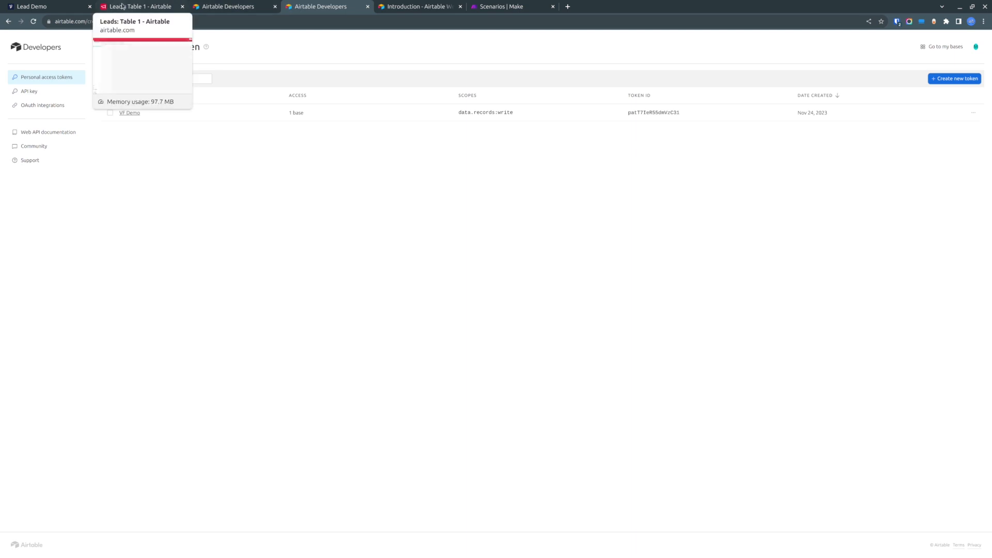
# - In the Direct Integration block, replace the Authorization header's variable after Bearer with the pasted access token
pyautogui.click(54, 6)
pyautogui.click(518, 336)
pyautogui.moveTo(878, 195); pyautogui.dragTo(823, 194)
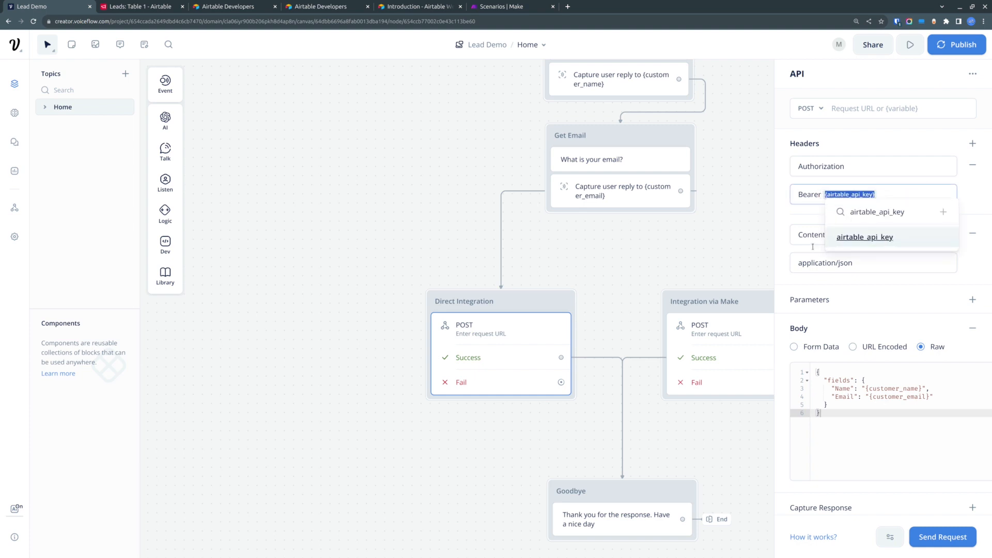
pyautogui.press('BackSpace')
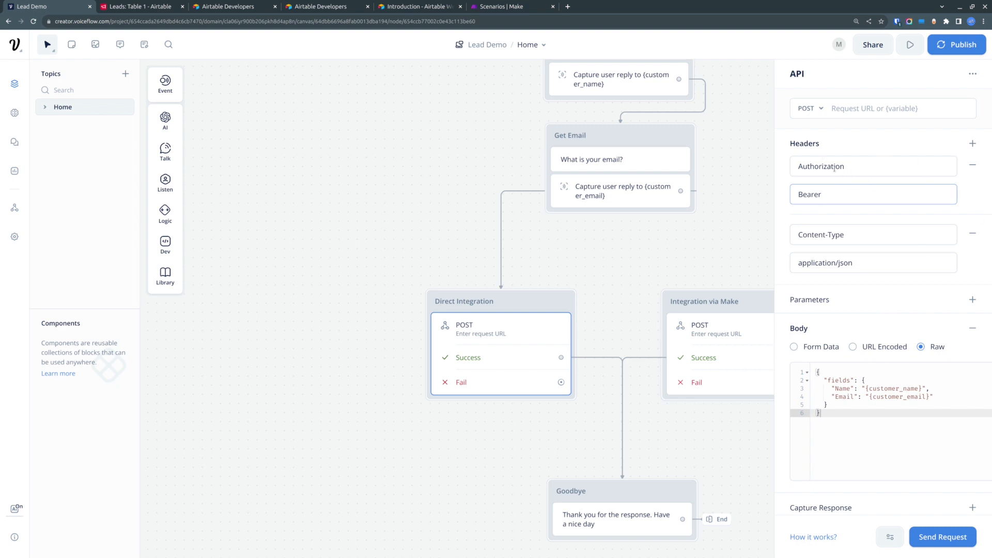
pyautogui.hotkey('ctrl', 'v')
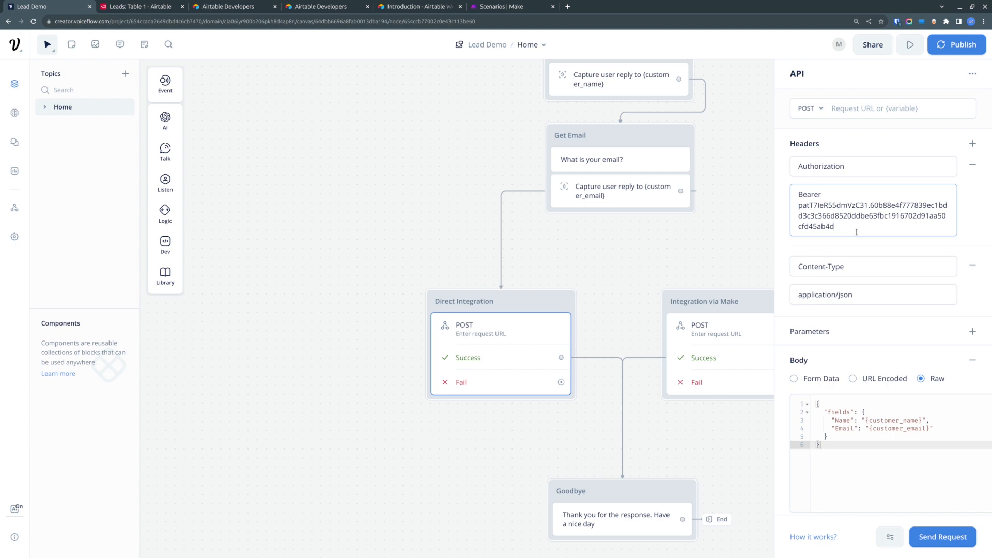
pyautogui.click(829, 198)
pyautogui.keyDown('shift'); pyautogui.click(847, 228); pyautogui.keyUp('shift')
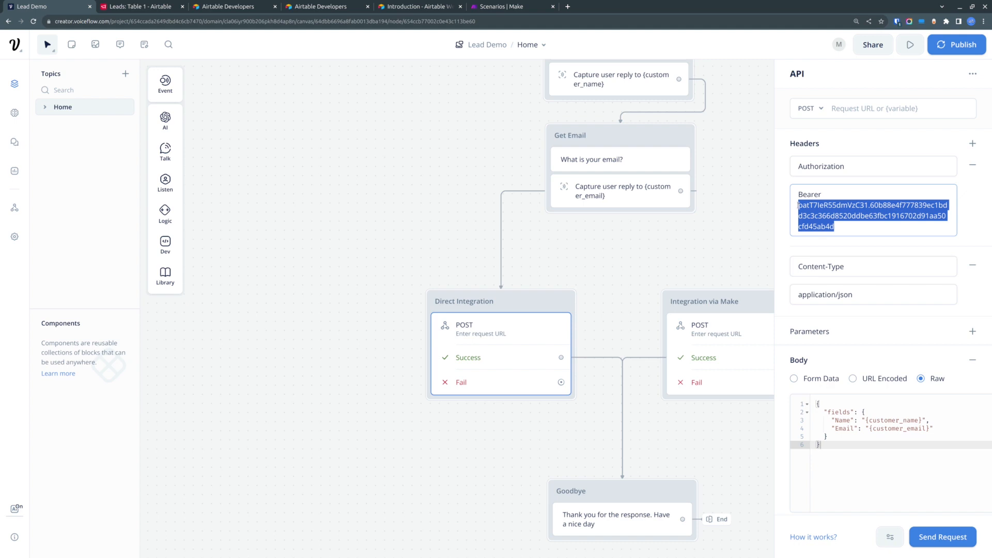
pyautogui.click(839, 193)
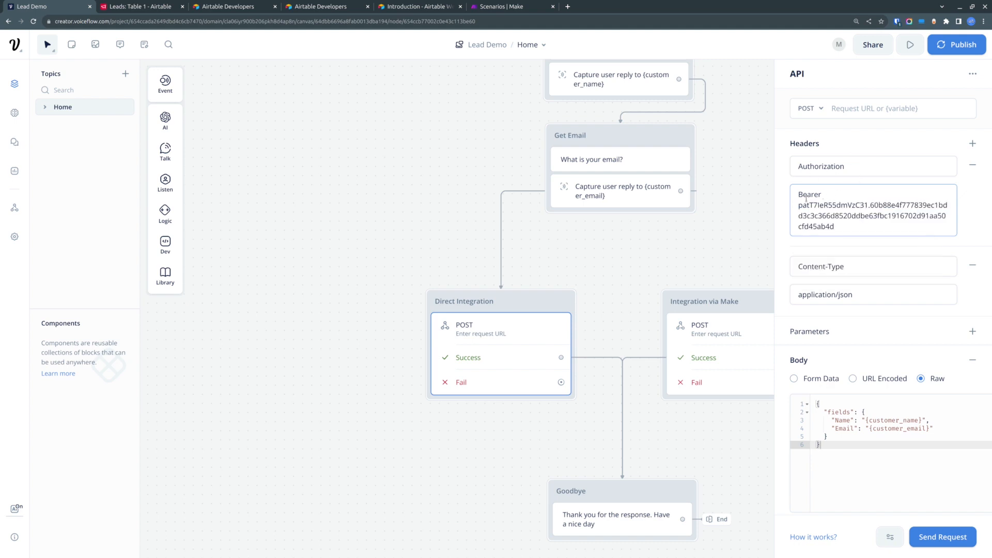
pyautogui.doubleClick(825, 194)
pyautogui.click(821, 194)
pyautogui.click(865, 140)
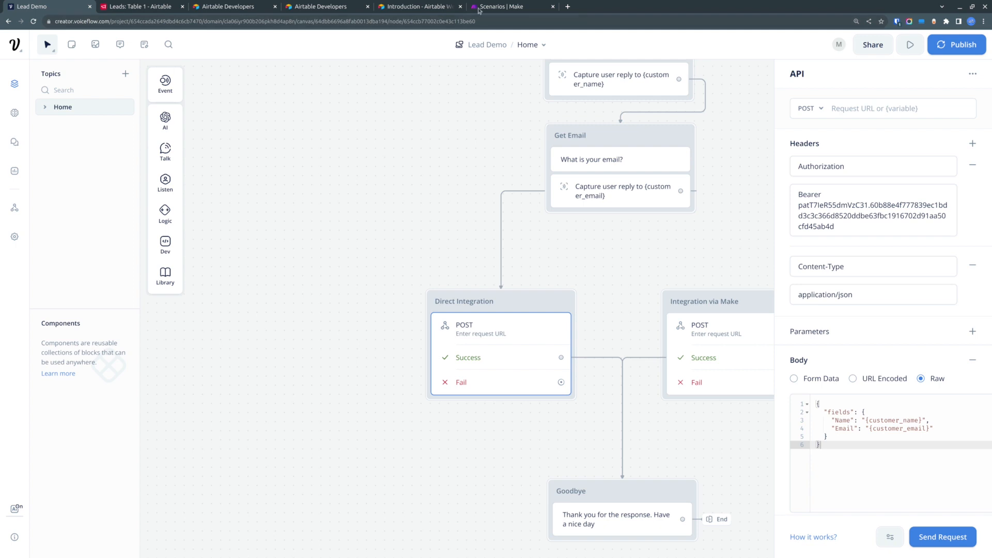
# - Open the Create records page of the API docs and copy its POST endpoint URL
pyautogui.click(412, 3)
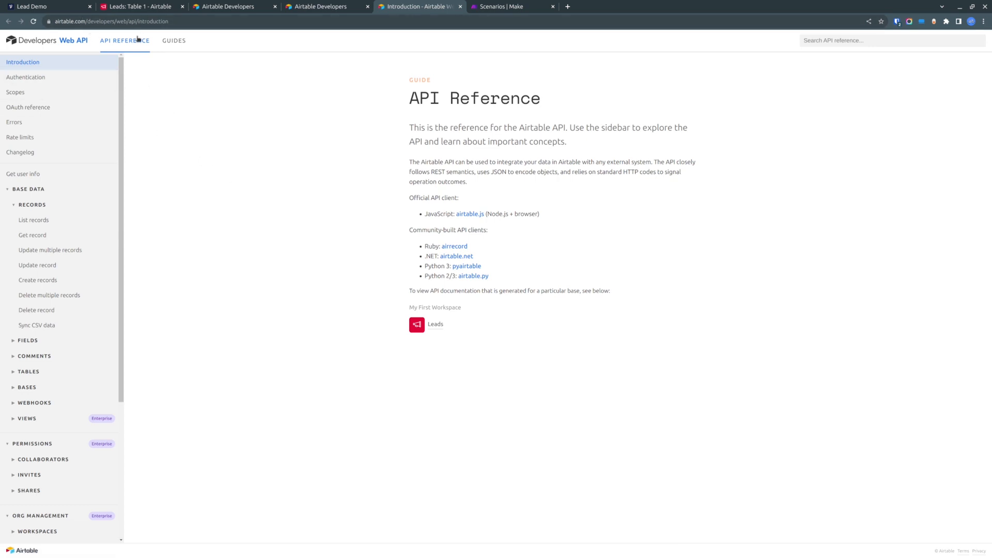
pyautogui.hotkey('ctrl', '+')
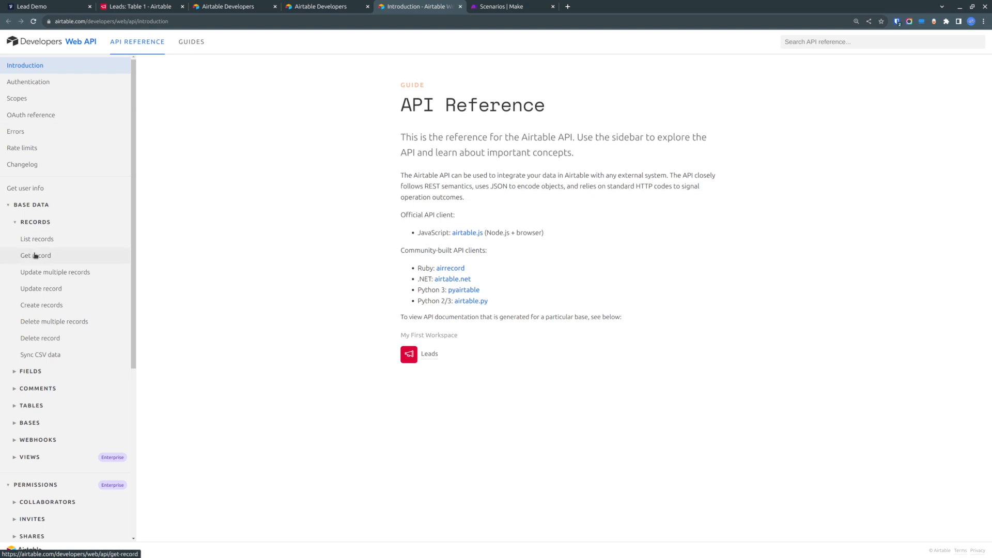
pyautogui.click(55, 309)
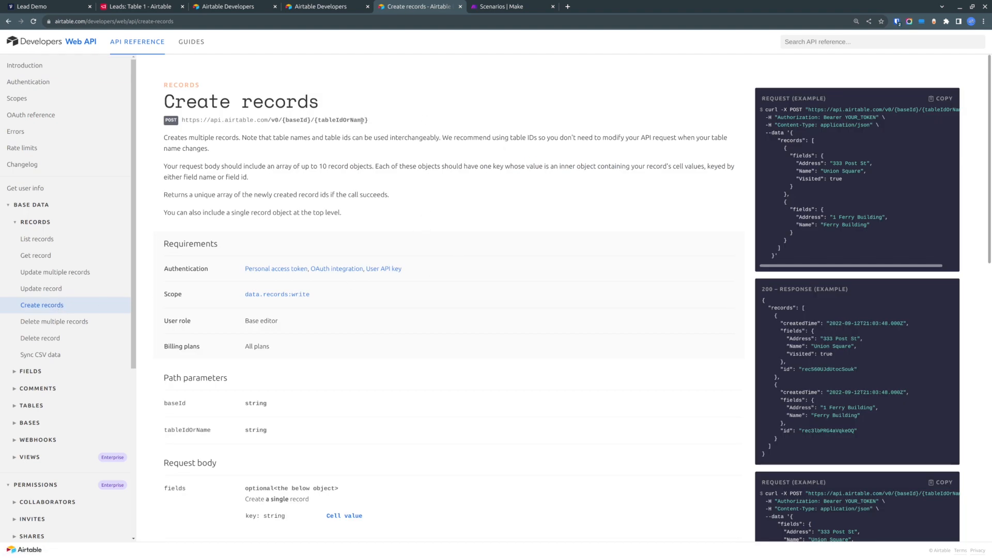
pyautogui.moveTo(388, 122); pyautogui.dragTo(182, 125)
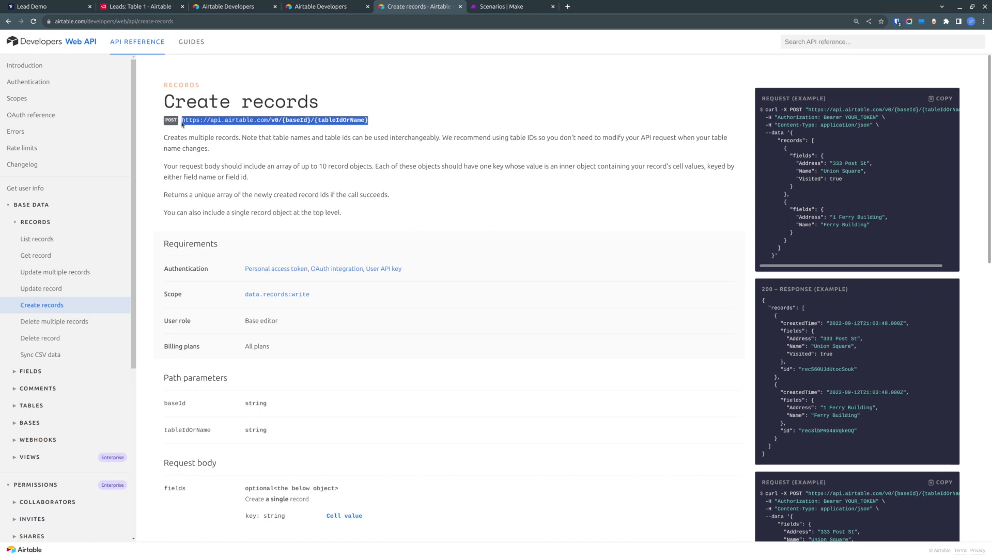
pyautogui.rightClick(208, 122)
pyautogui.click(236, 135)
# - Examine the example request's headers on the Create records page
pyautogui.moveTo(789, 110); pyautogui.dragTo(833, 249)
pyautogui.click(826, 111)
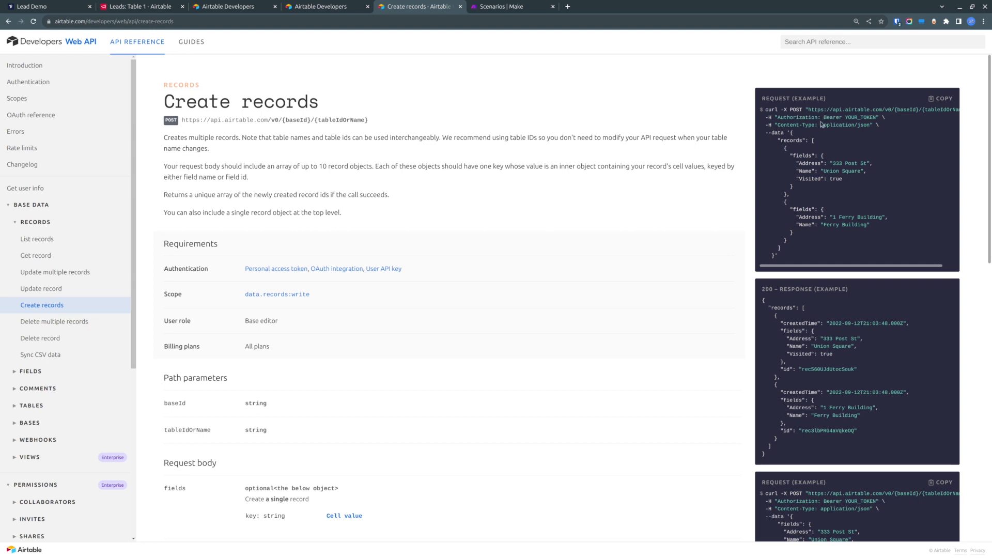
pyautogui.doubleClick(794, 118)
pyautogui.click(793, 118)
pyautogui.doubleClick(792, 117)
pyautogui.doubleClick(830, 118)
pyautogui.click(872, 117)
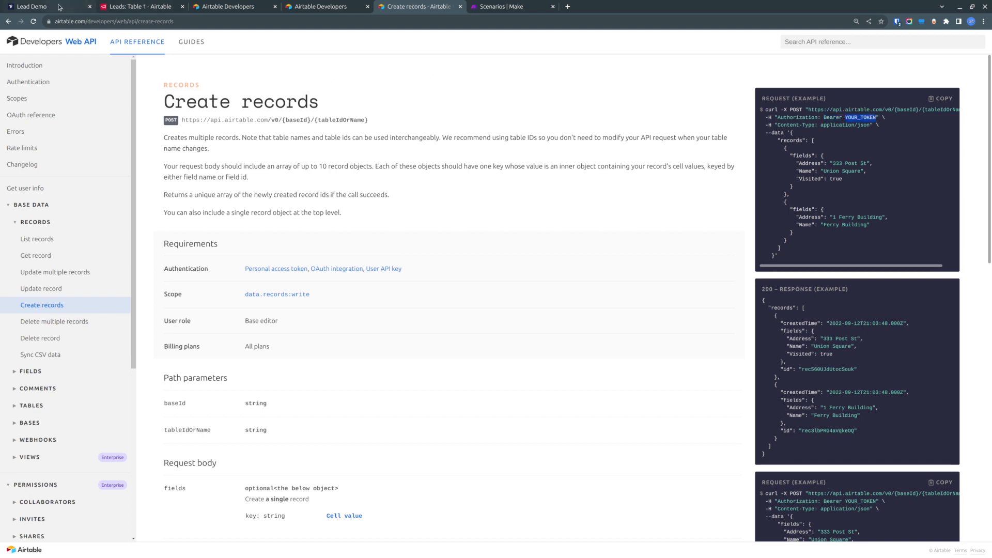
# - Compare the Direct Integration block's Authorization and Content-Type headers with the example request headers in the API docs
pyautogui.click(59, 8)
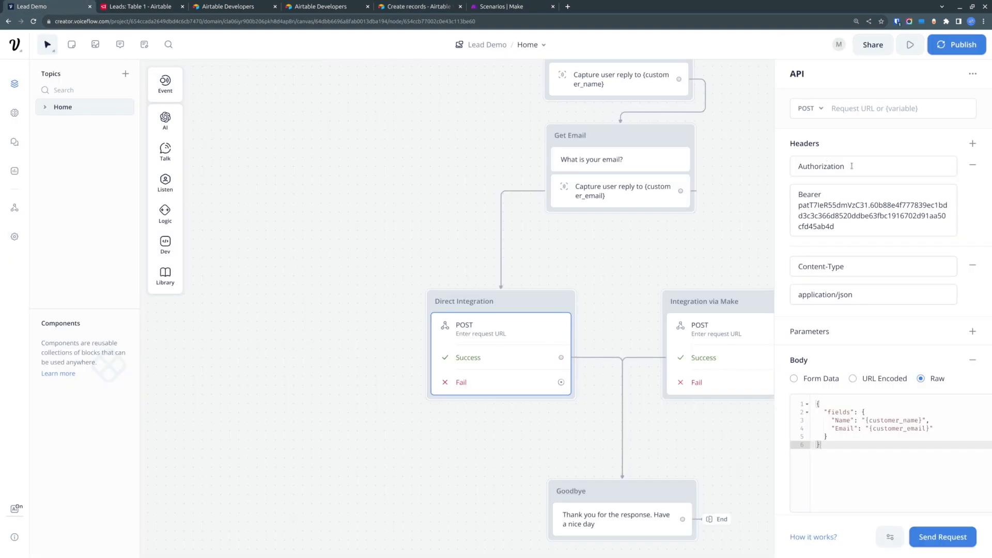
pyautogui.moveTo(852, 166); pyautogui.dragTo(778, 169)
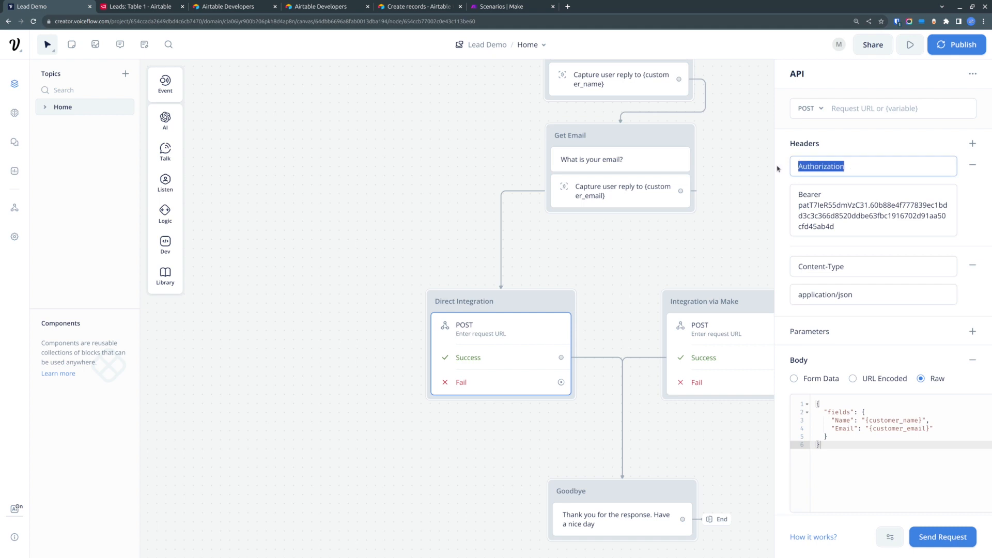
pyautogui.click(824, 166)
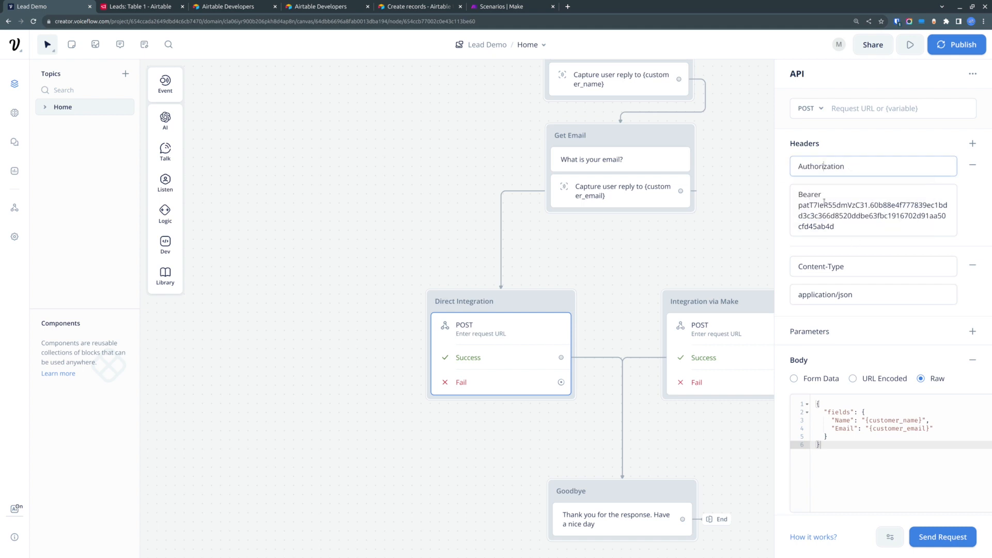
pyautogui.moveTo(857, 228); pyautogui.dragTo(784, 195)
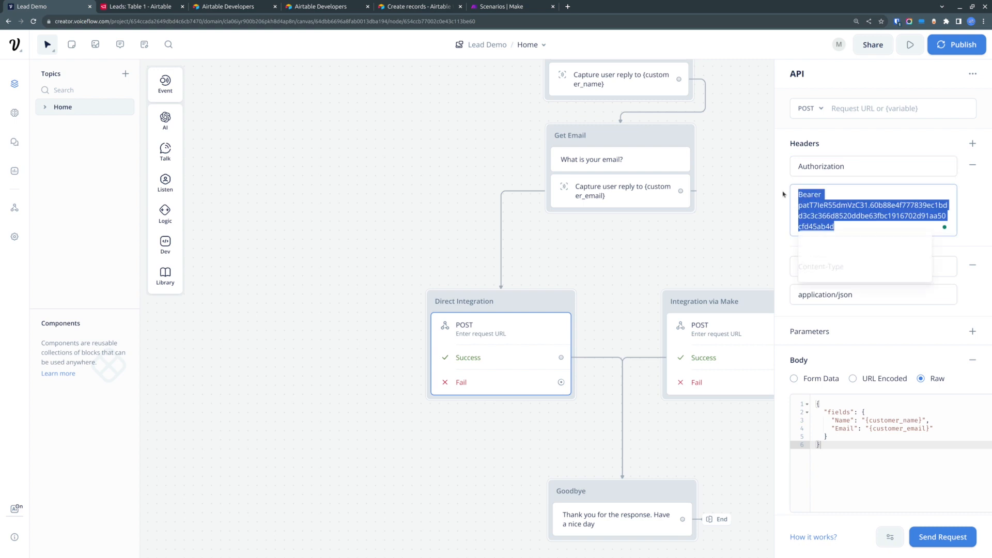
pyautogui.click(457, 6)
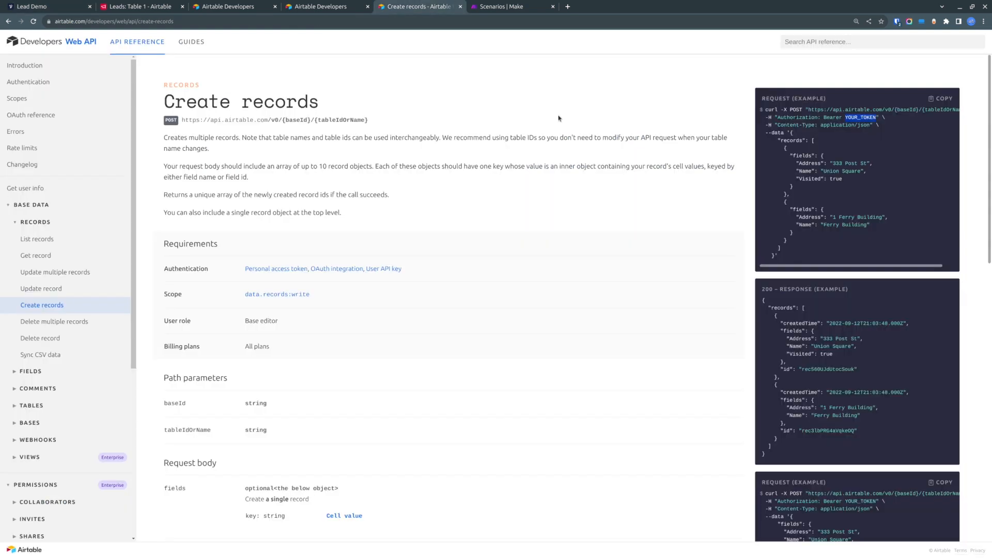
pyautogui.tripleClick(788, 124)
pyautogui.click(816, 124)
pyautogui.moveTo(815, 125); pyautogui.dragTo(869, 125)
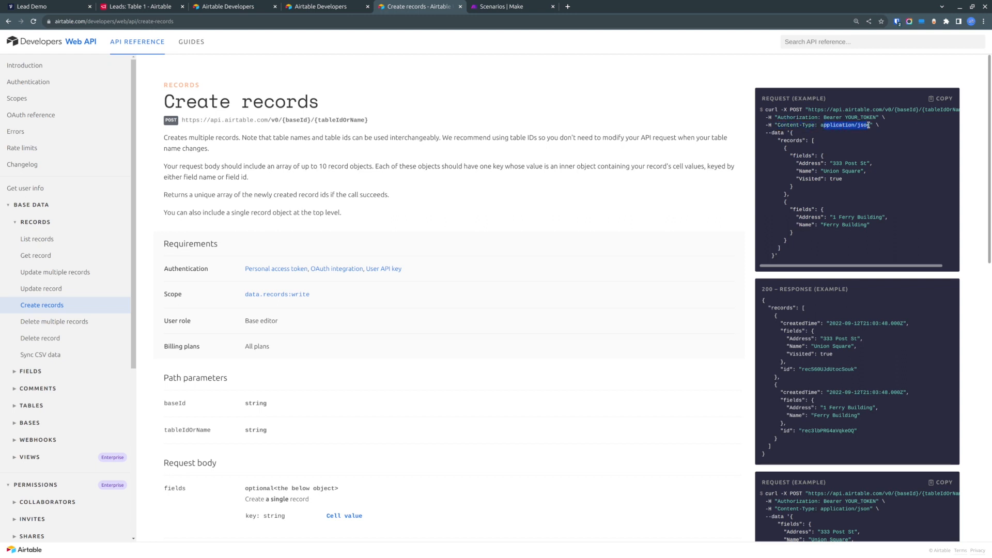
pyautogui.click(40, 7)
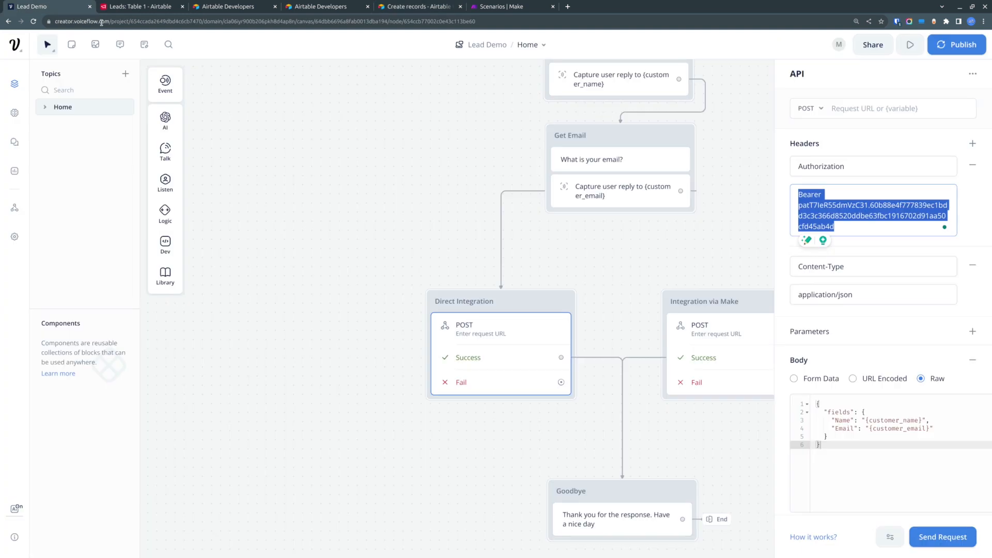
pyautogui.moveTo(846, 266); pyautogui.dragTo(774, 269)
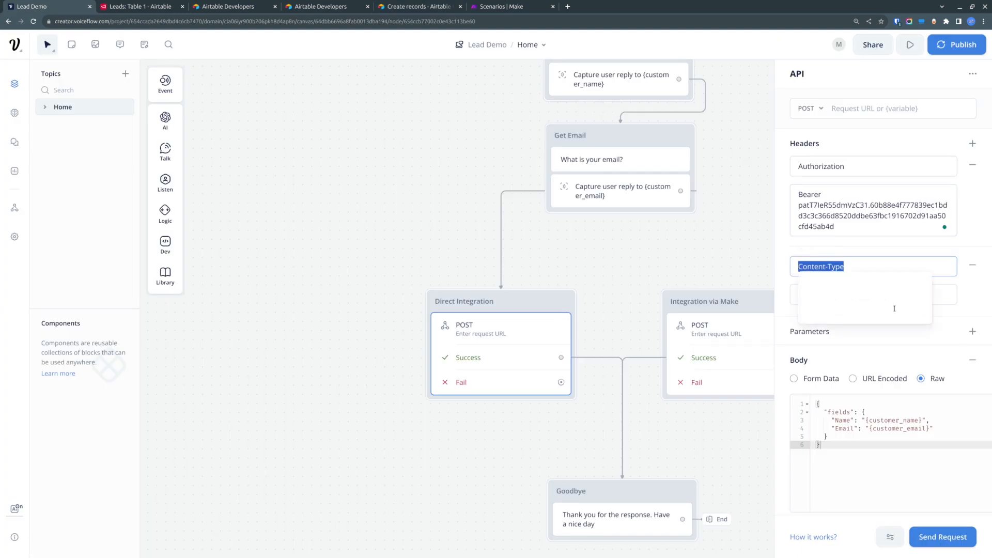
pyautogui.click(985, 300)
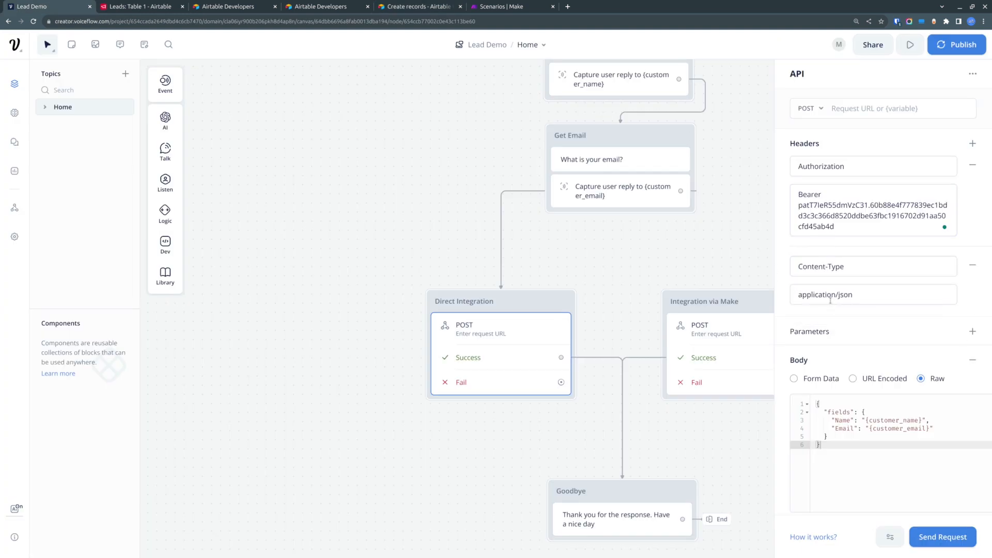
pyautogui.moveTo(866, 296); pyautogui.dragTo(773, 296)
pyautogui.click(773, 297)
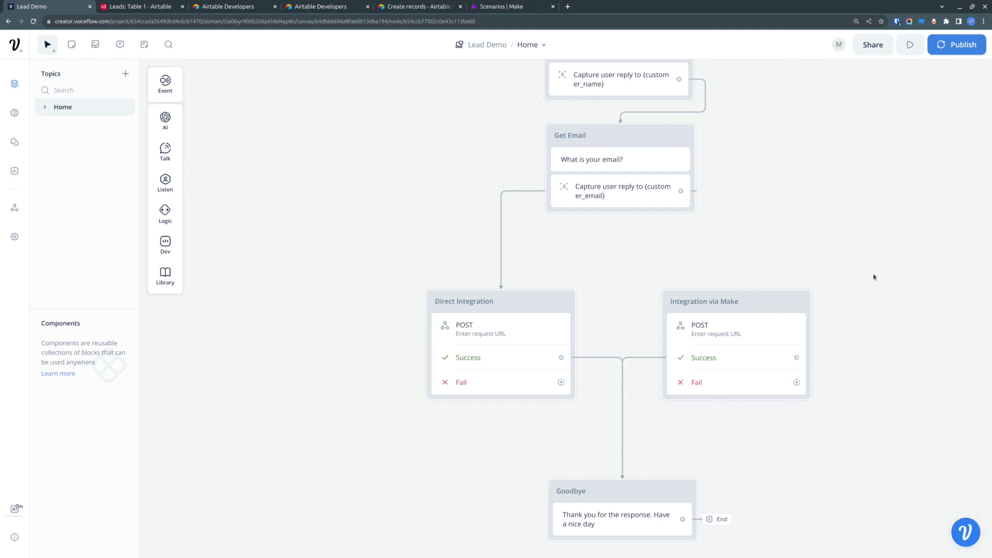
pyautogui.click(507, 328)
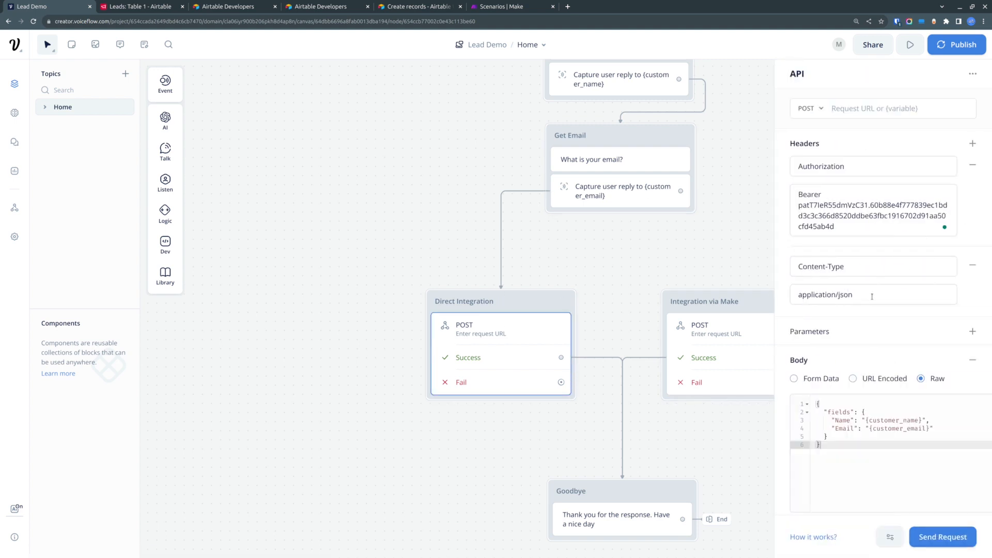
# - Close the two extra Airtable Developers browser tabs
pyautogui.click(331, 6)
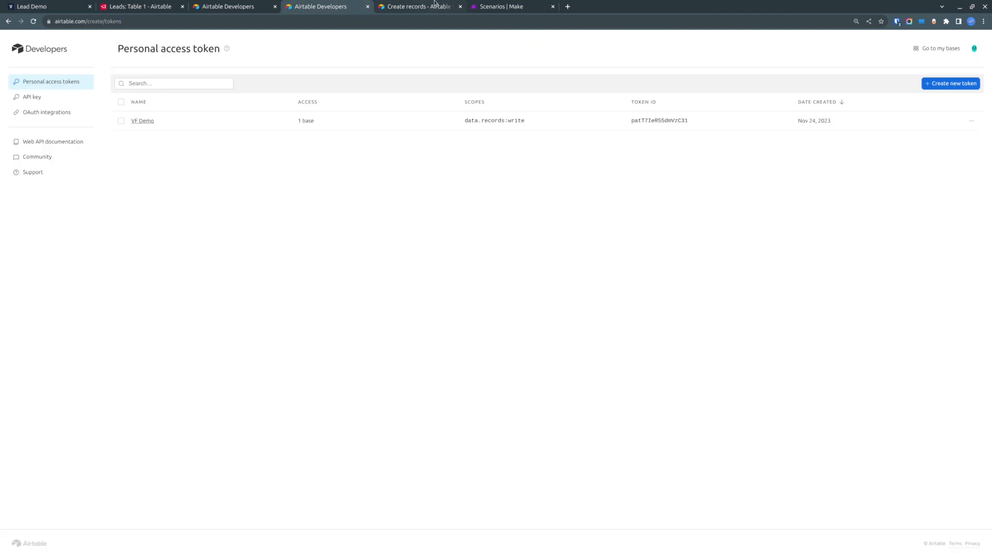
pyautogui.click(439, 5)
pyautogui.click(367, 7)
pyautogui.click(246, 6)
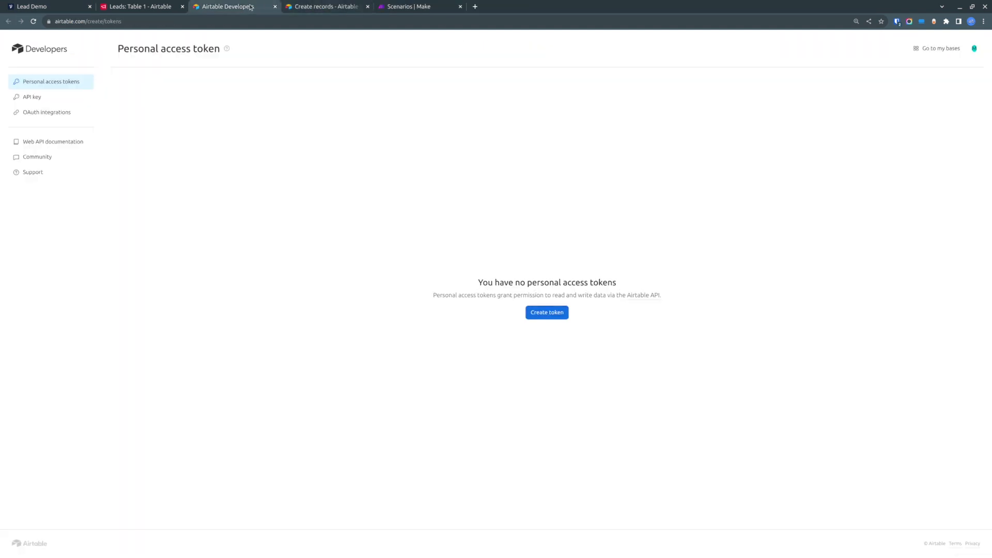
pyautogui.click(275, 6)
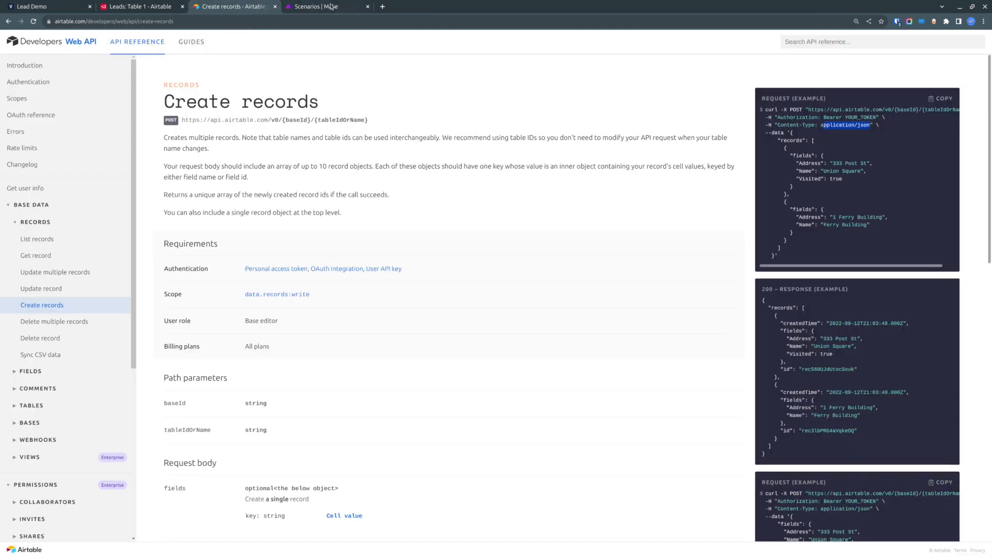
# - Copy the Create records endpoint URL and paste it as the API block's request URL, keeping the method POST
pyautogui.moveTo(377, 124); pyautogui.dragTo(182, 121)
pyautogui.rightClick(191, 120)
pyautogui.click(231, 130)
pyautogui.click(62, 6)
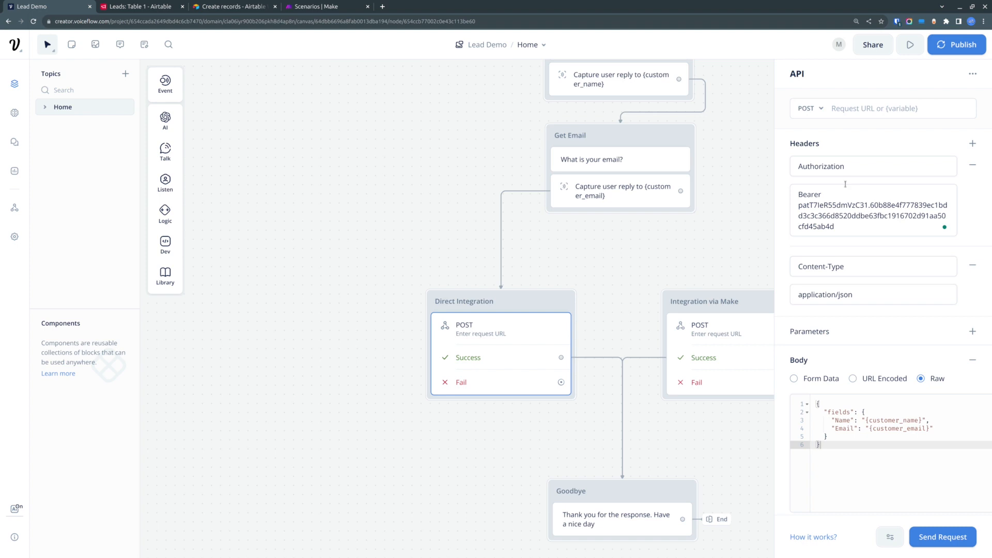
pyautogui.click(867, 109)
pyautogui.hotkey('ctrl', 'v')
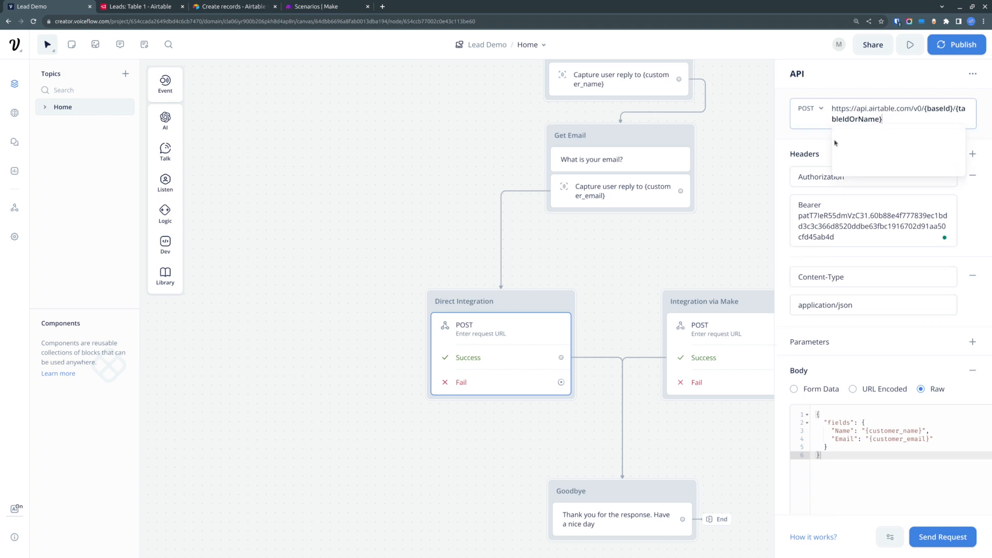
pyautogui.click(873, 75)
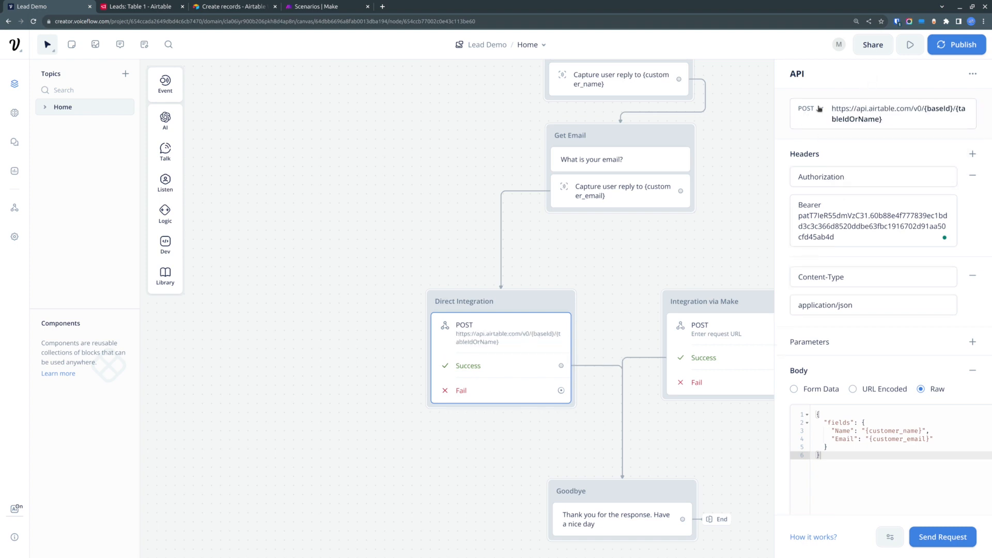
pyautogui.click(809, 108)
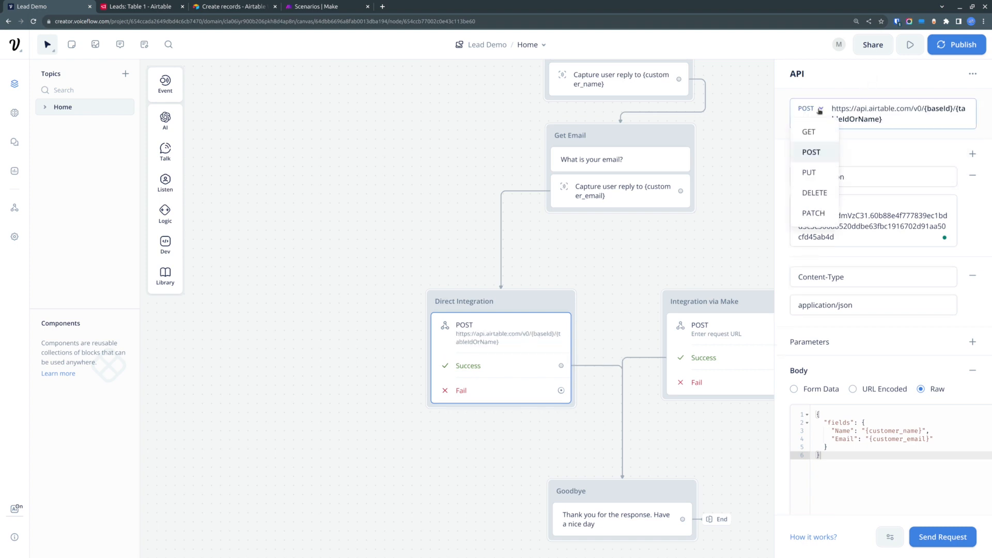
pyautogui.click(813, 152)
# - Copy the base ID from the Leads table's address and replace {baseId} in the request URL with it
pyautogui.click(144, 6)
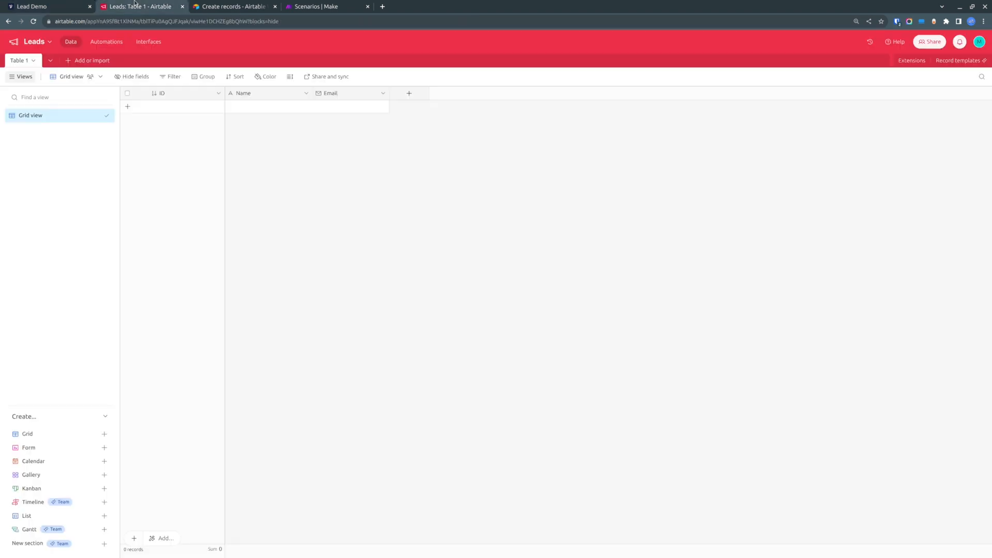
pyautogui.click(243, 6)
pyautogui.click(321, 131)
pyautogui.doubleClick(296, 120)
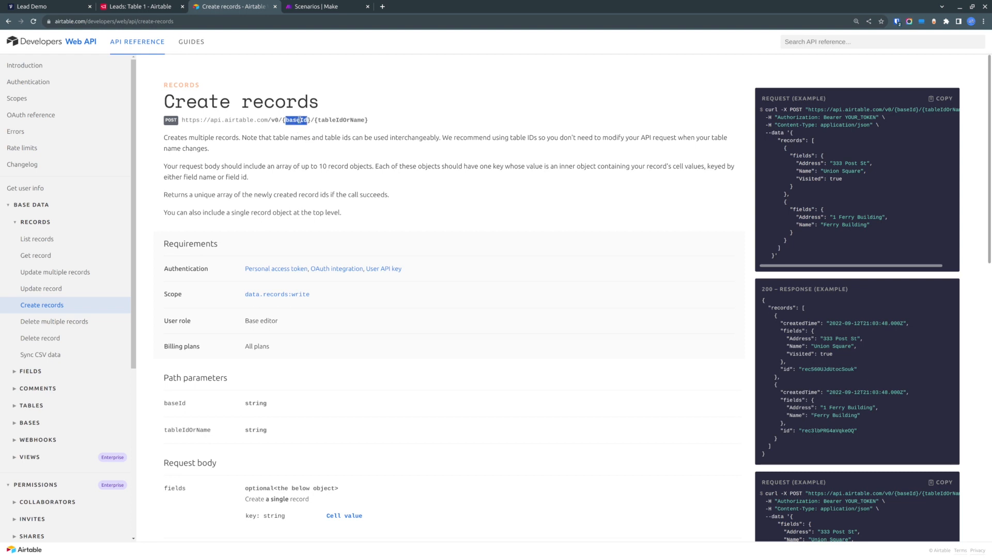
pyautogui.click(145, 6)
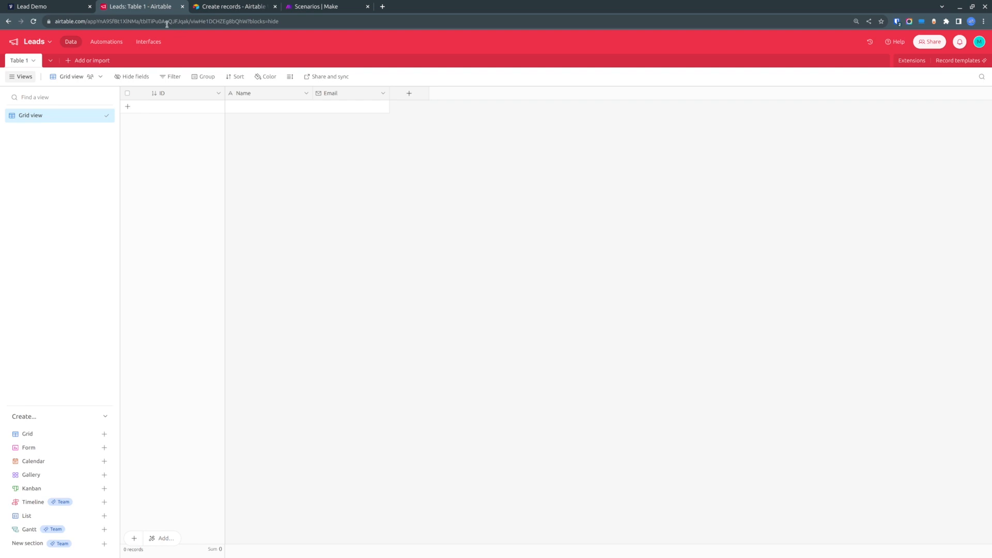
pyautogui.click(155, 22)
pyautogui.doubleClick(126, 23)
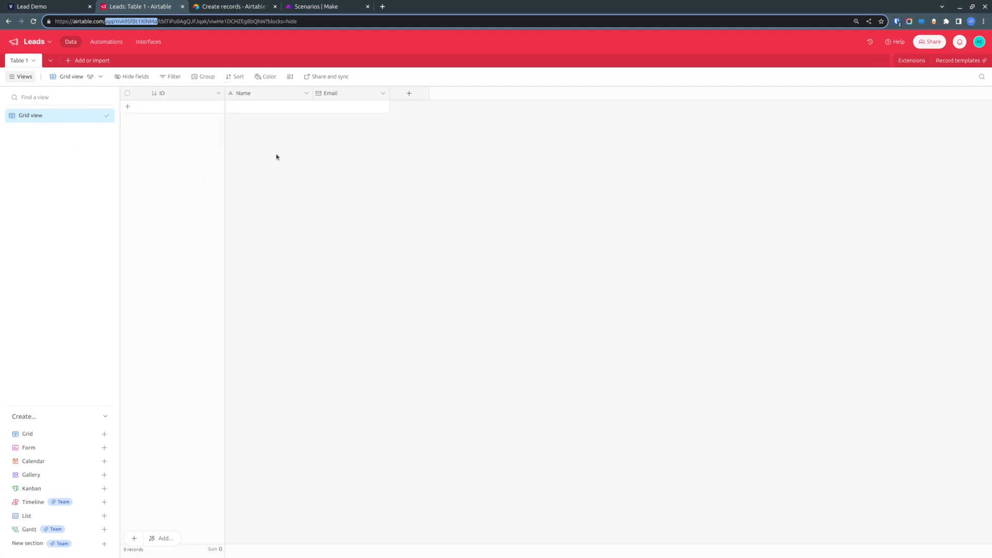
pyautogui.doubleClick(125, 22)
pyautogui.click(47, 7)
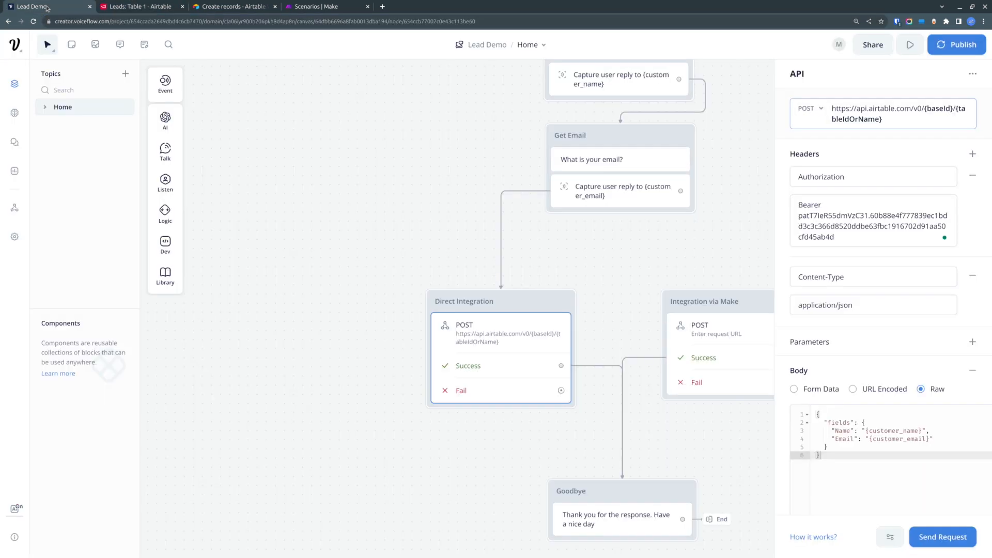
pyautogui.click(947, 107)
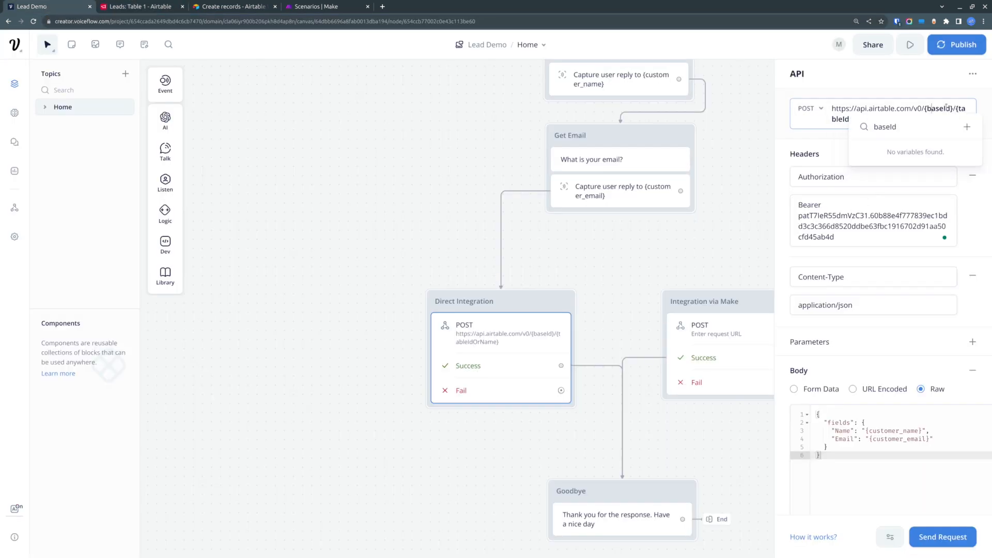
pyautogui.moveTo(954, 108); pyautogui.dragTo(923, 108)
pyautogui.hotkey('ctrl', 'v')
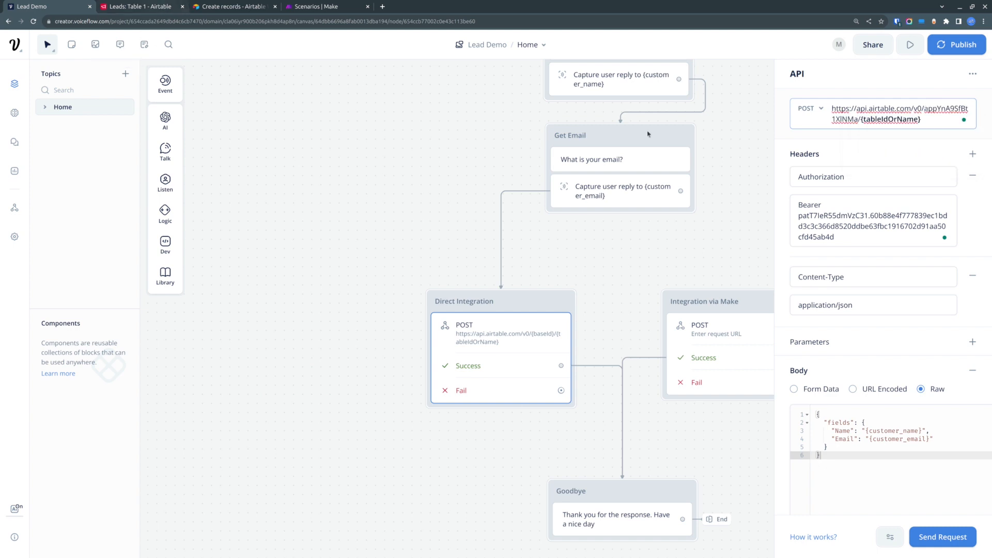
# - Replace {tableIdOrName} in the request URL with the table ID copied from the Leads table's address
pyautogui.moveTo(864, 120); pyautogui.dragTo(910, 122)
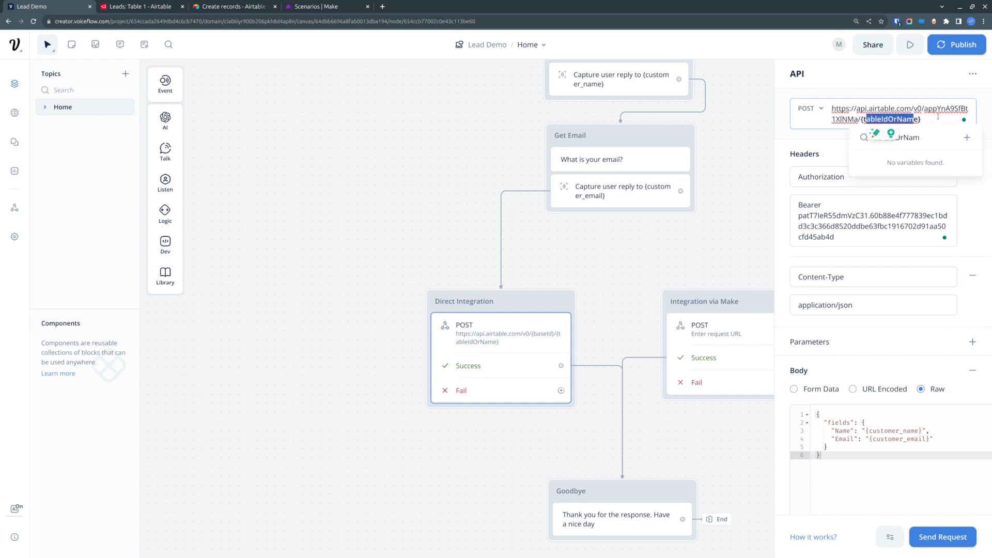
pyautogui.click(124, 6)
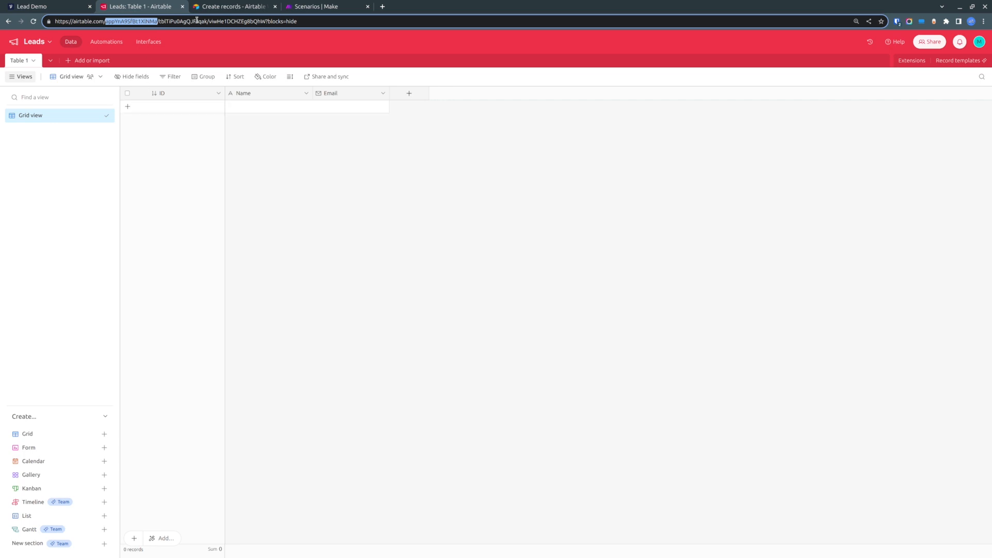
pyautogui.moveTo(207, 21); pyautogui.dragTo(158, 21)
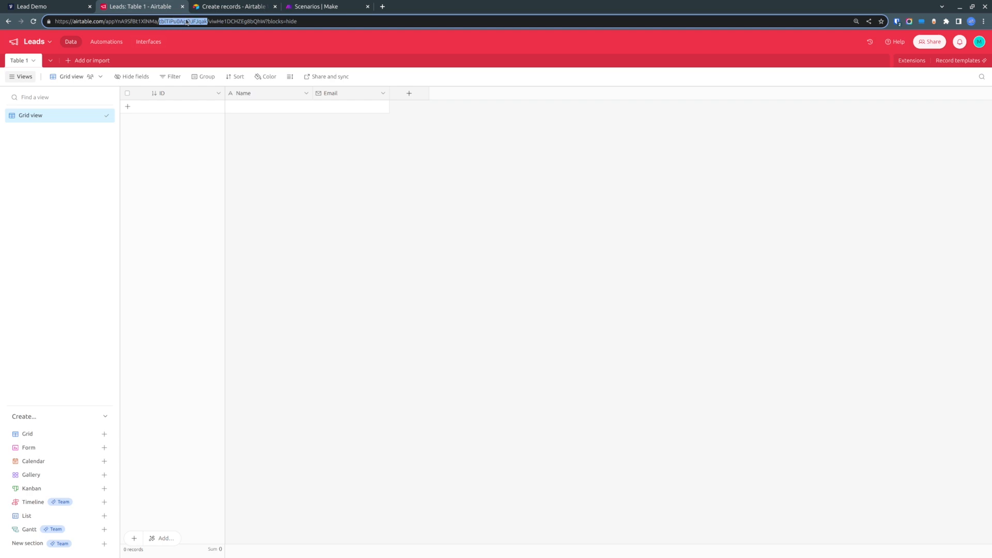
pyautogui.click(34, 5)
pyautogui.moveTo(922, 119); pyautogui.dragTo(879, 118)
pyautogui.press('BackSpace')
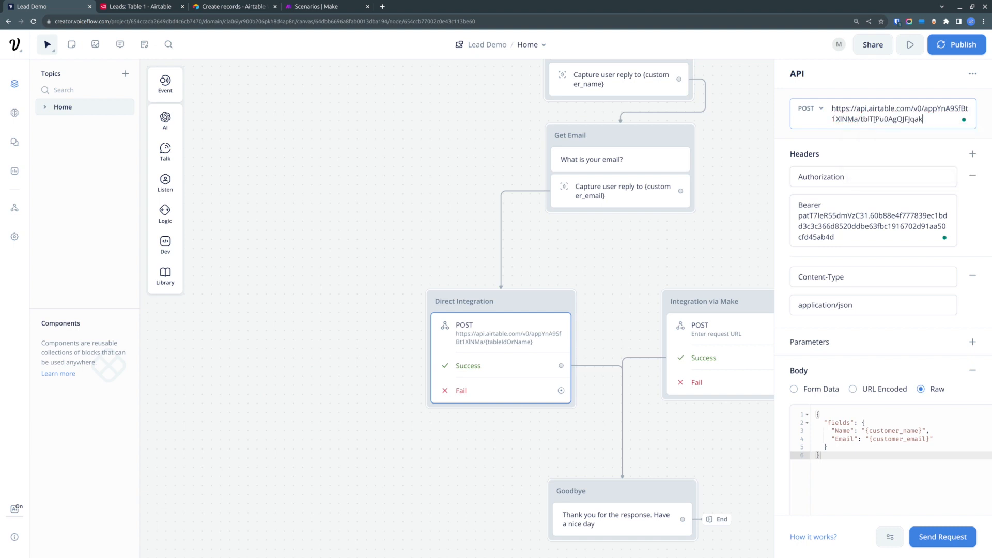
pyautogui.hotkey('ctrl', 'v')
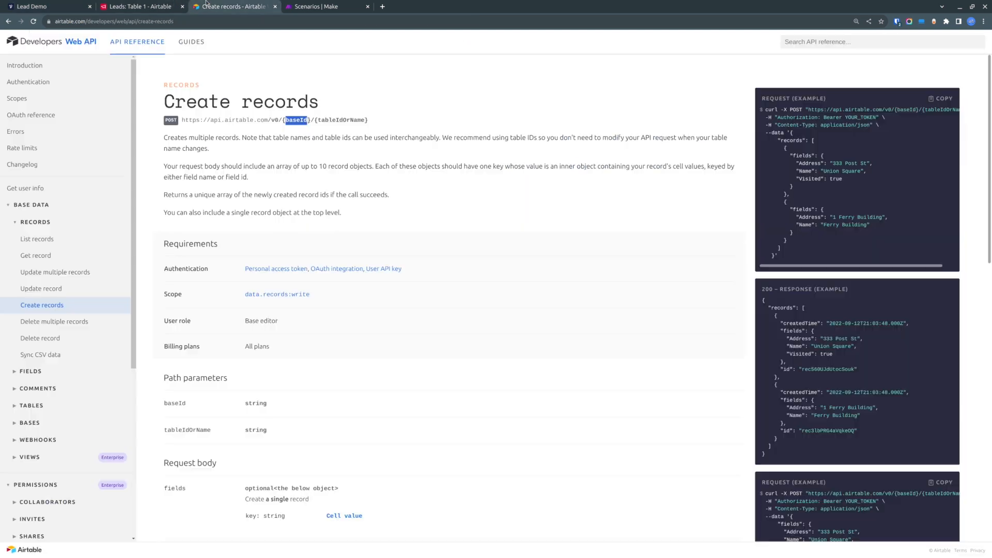
# - Compare the raw body's Name and Email fields with the example request and the Leads table's column names
pyautogui.click(207, 6)
pyautogui.click(777, 139)
pyautogui.moveTo(777, 139); pyautogui.dragTo(827, 179)
pyautogui.click(803, 180)
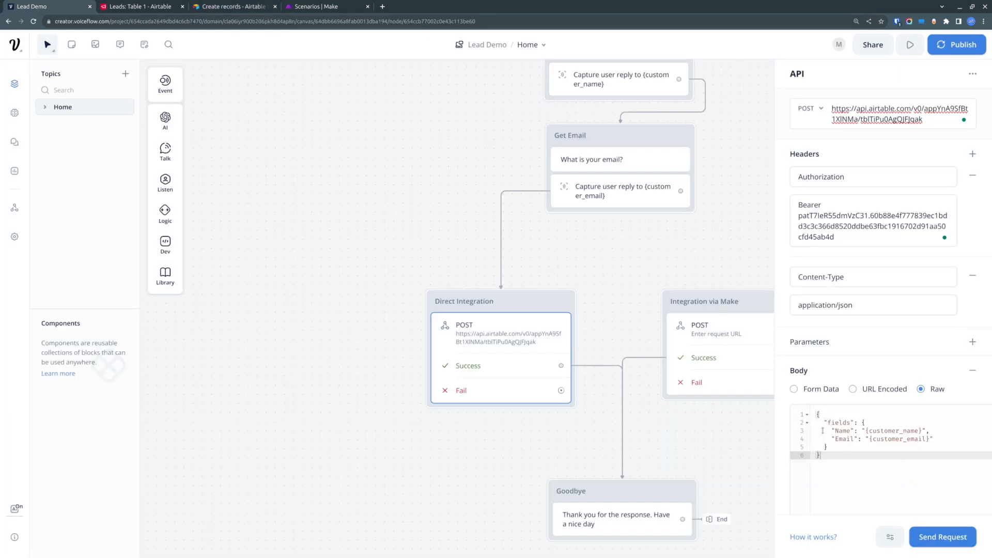
pyautogui.moveTo(833, 457)
pyautogui.mouseDown()
pyautogui.moveTo(826, 415)
pyautogui.moveTo(834, 459)
pyautogui.mouseUp()
pyautogui.click(849, 458)
pyautogui.click(825, 418)
pyautogui.doubleClick(842, 431)
pyautogui.doubleClick(845, 439)
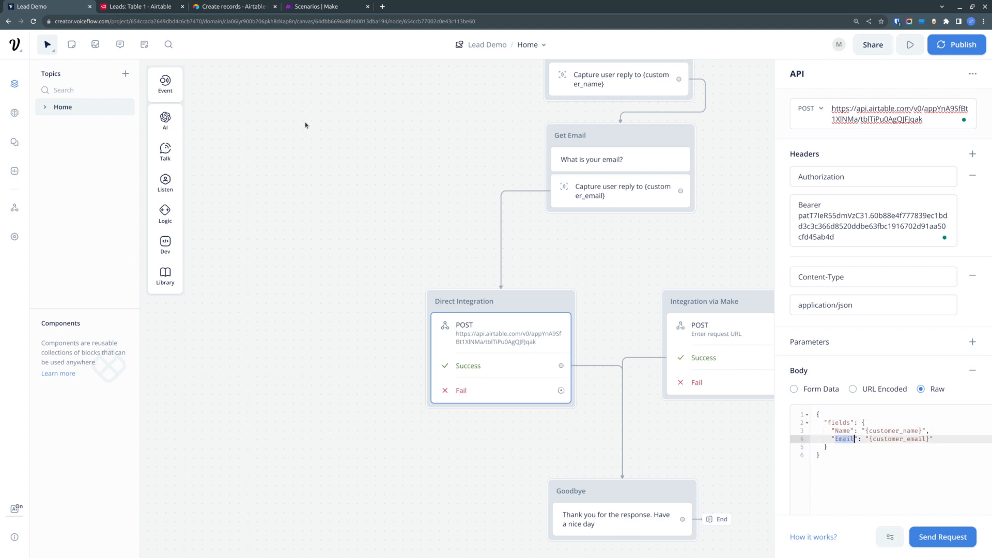
pyautogui.click(155, 5)
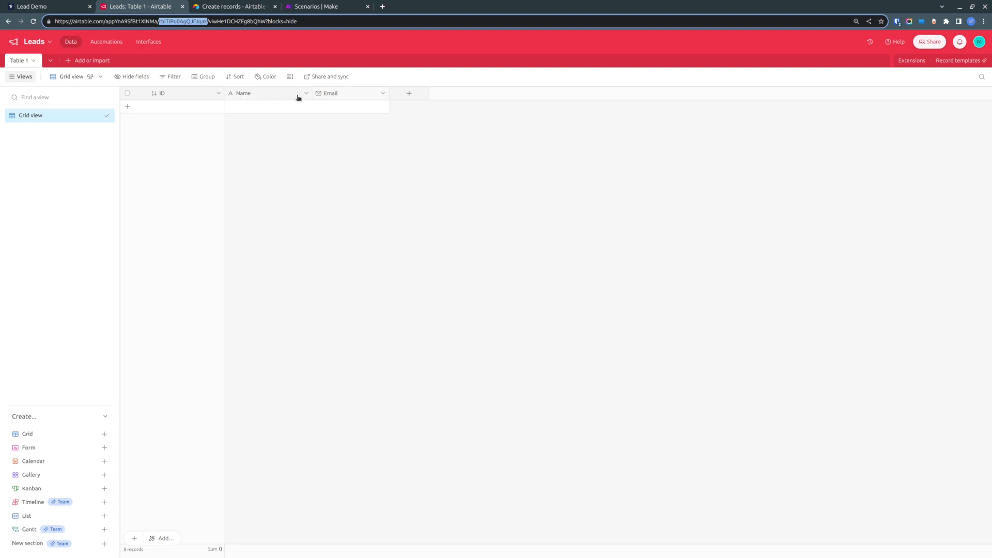
pyautogui.click(34, 6)
pyautogui.click(897, 429)
pyautogui.doubleClick(897, 430)
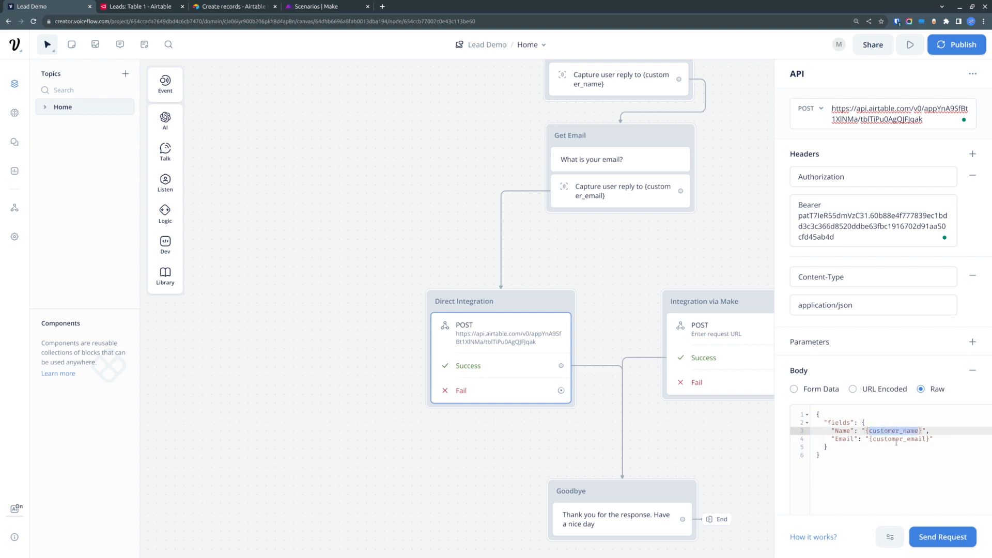
# - Compare the raw body's structure with the records and fields layout of the Create records example request
pyautogui.doubleClick(896, 439)
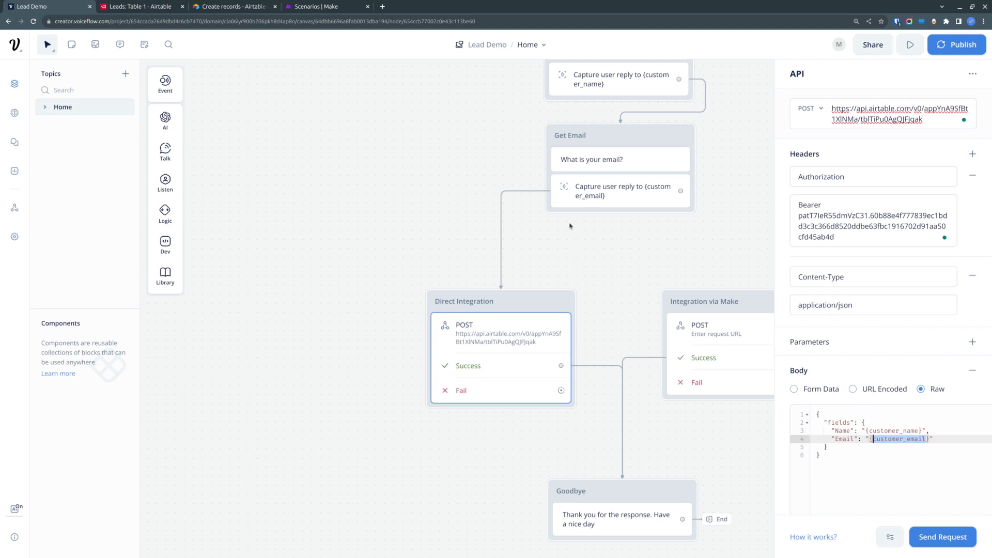
pyautogui.click(199, 5)
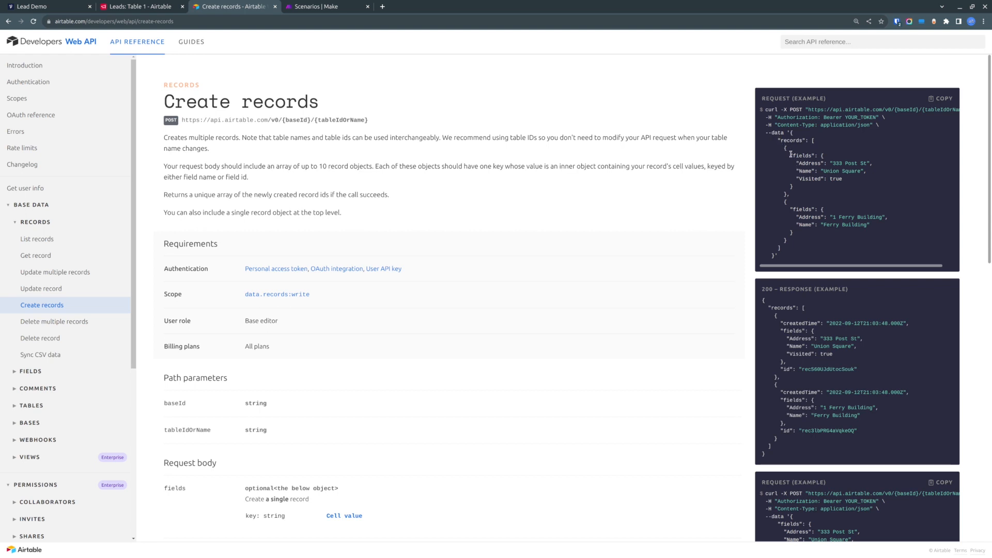
pyautogui.moveTo(790, 195); pyautogui.dragTo(781, 150)
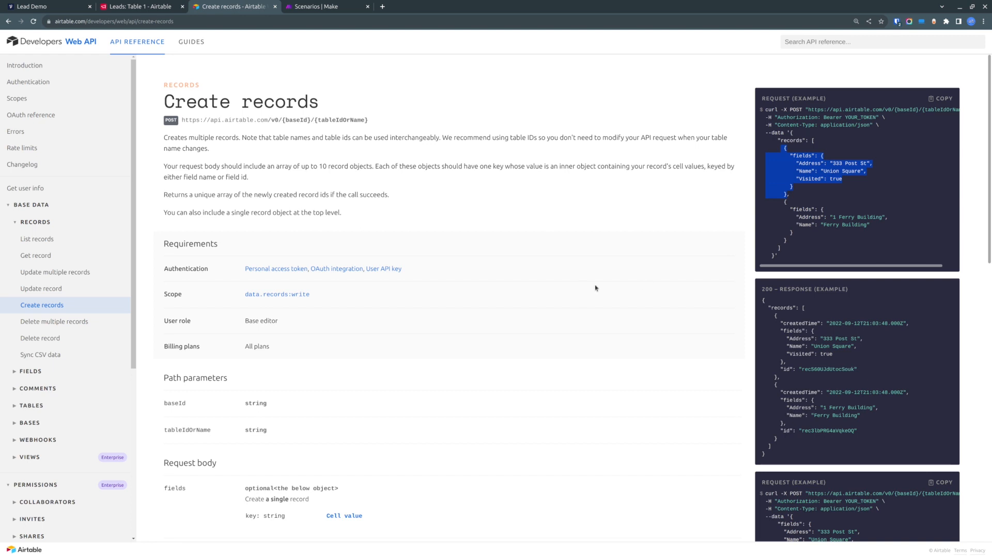
pyautogui.click(796, 159)
pyautogui.moveTo(777, 140); pyautogui.dragTo(814, 251)
pyautogui.click(814, 253)
pyautogui.doubleClick(790, 140)
pyautogui.doubleClick(793, 139)
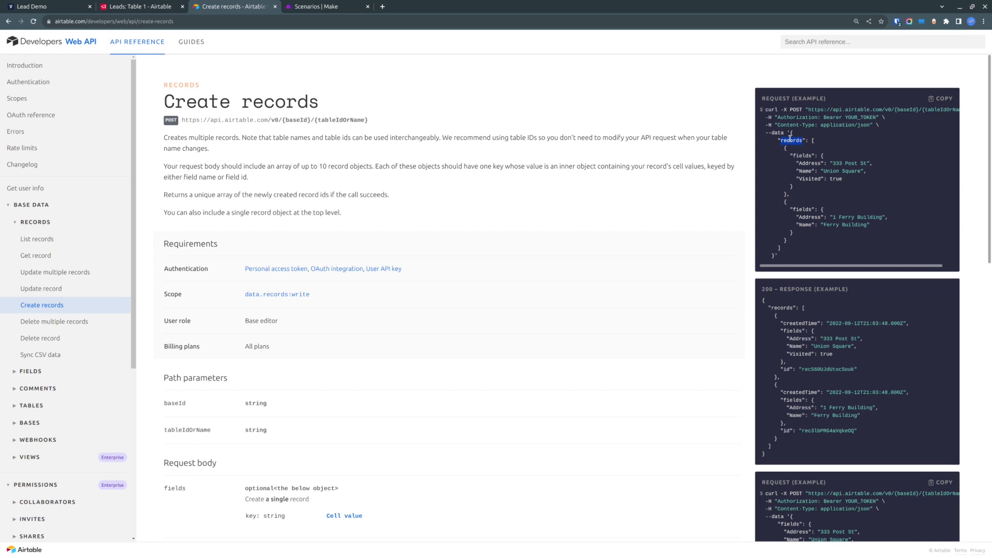
pyautogui.click(820, 142)
pyautogui.moveTo(783, 148); pyautogui.dragTo(798, 189)
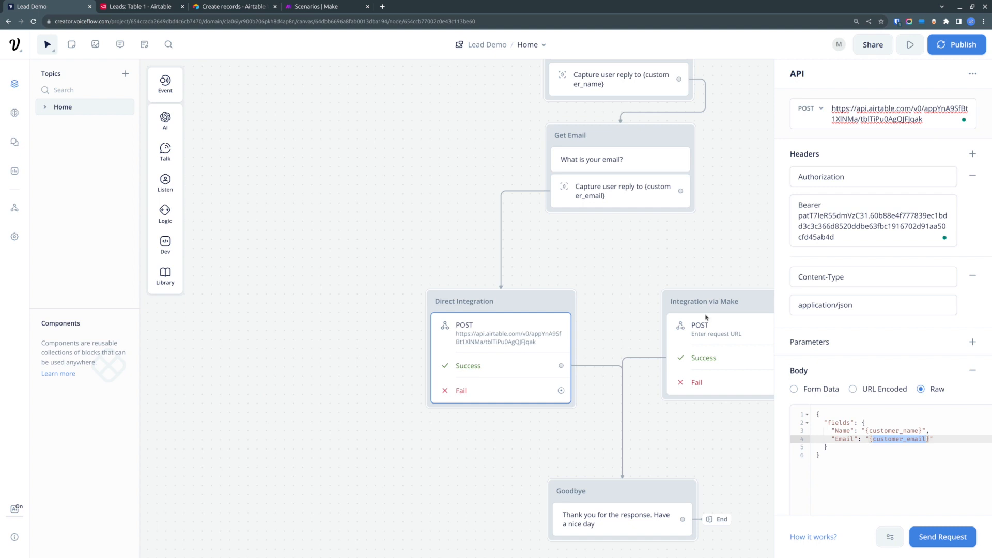
pyautogui.click(865, 470)
pyautogui.hotkey('ctrl', 'a')
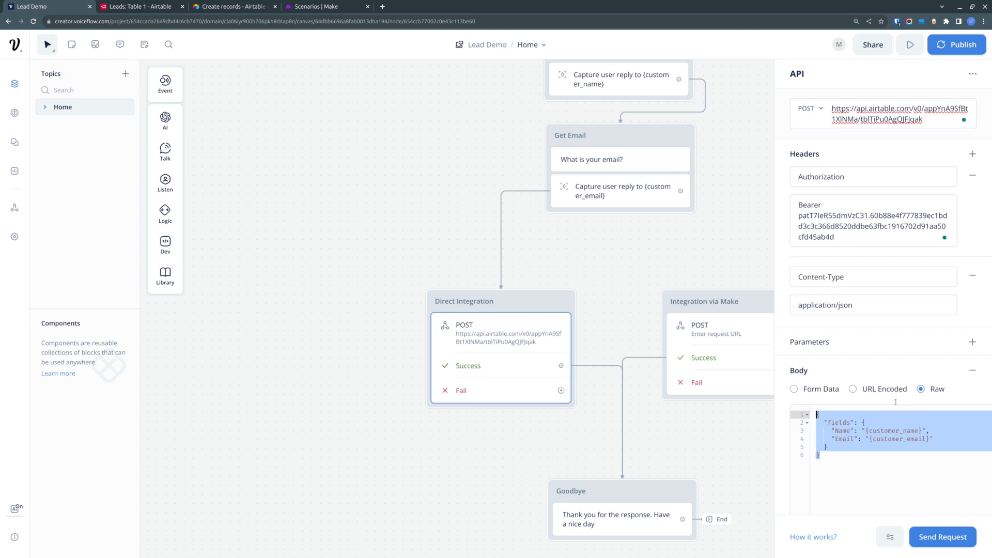
pyautogui.click(743, 189)
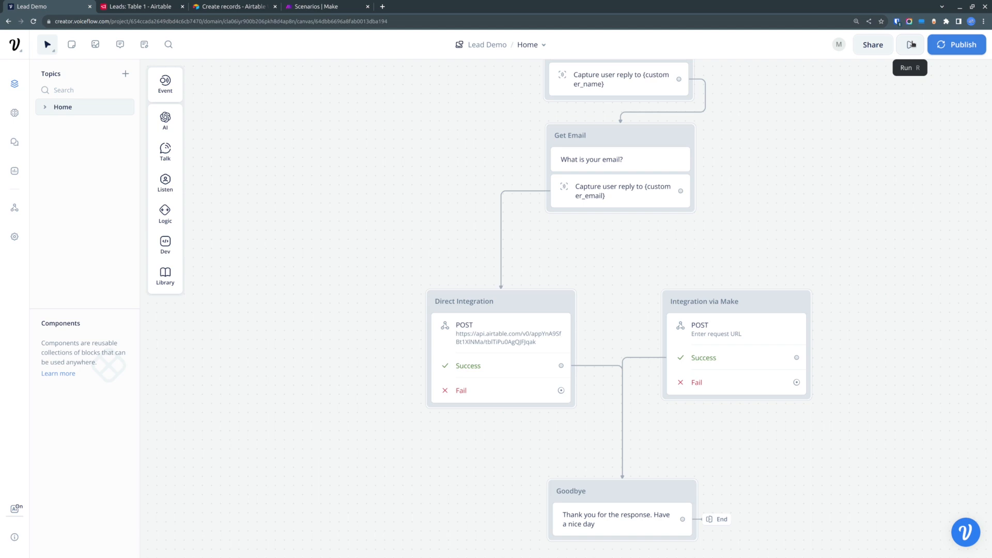
# - Run the prototype and answer the name and email questions with a test name and email address
pyautogui.moveTo(481, 157); pyautogui.dragTo(435, 212)
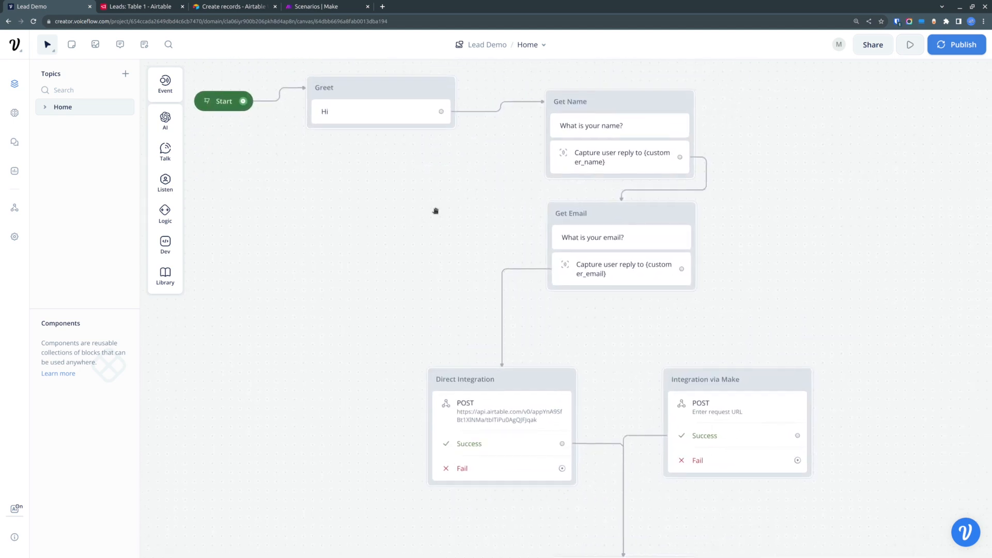
pyautogui.click(911, 45)
pyautogui.click(881, 275)
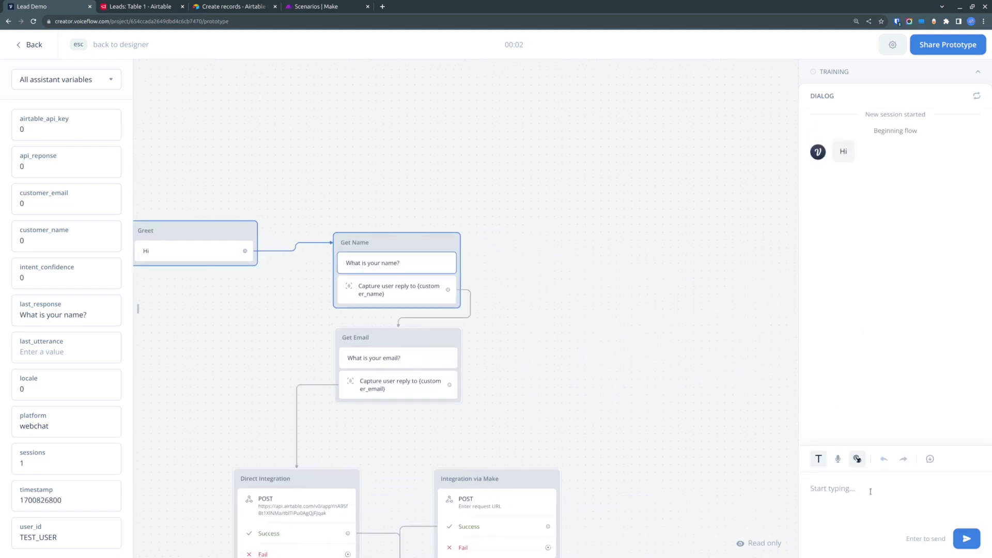
pyautogui.click(872, 499)
pyautogui.write('John')
pyautogui.press('Return')
pyautogui.write('joh')
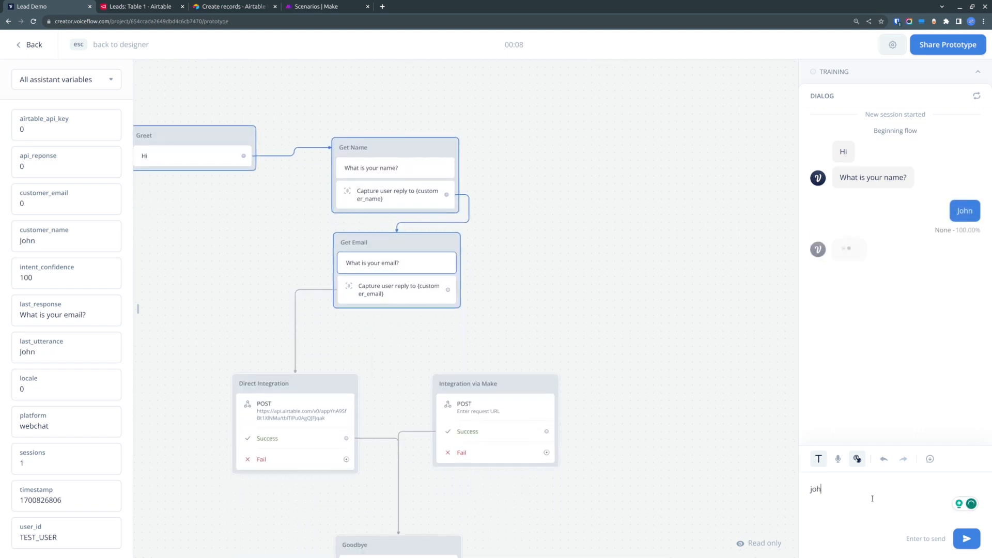
pyautogui.write('n#')
pyautogui.press('BackSpace')
pyautogui.write('@')
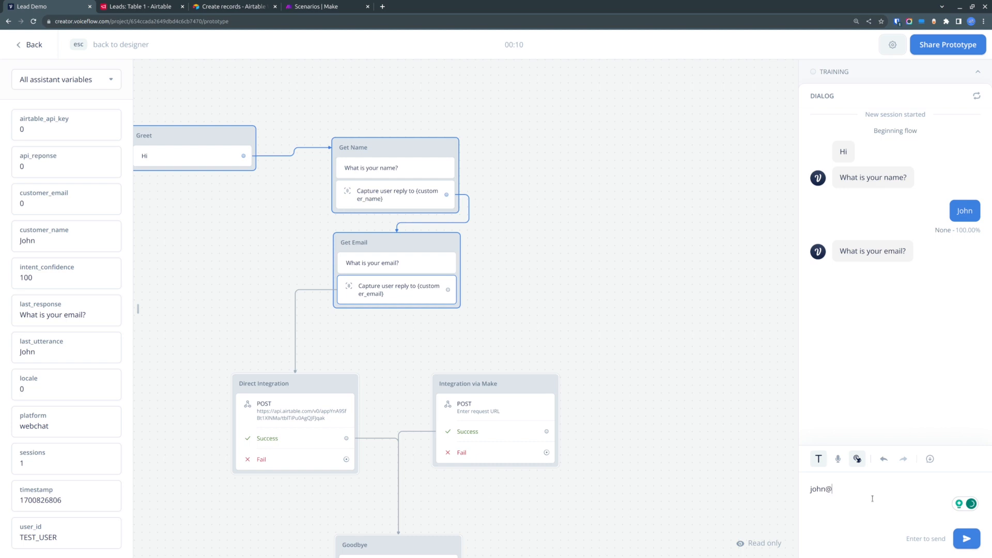
pyautogui.write('john.com')
pyautogui.press('Return')
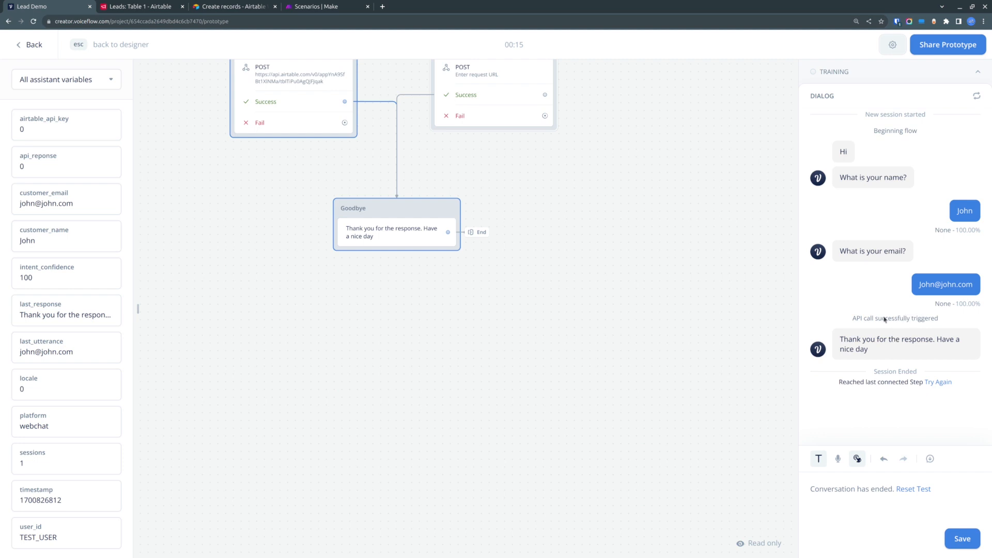
# - Check the Leads table for the newly created record, then return to the designer
pyautogui.click(145, 6)
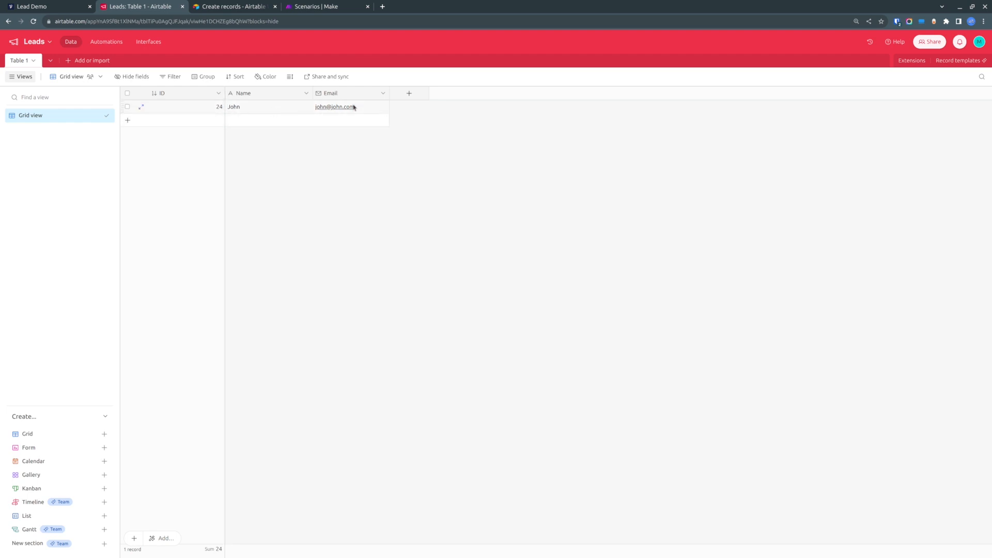
pyautogui.click(54, 5)
pyautogui.moveTo(556, 170); pyautogui.dragTo(638, 434)
pyautogui.scroll(2, 641, 227)
pyautogui.moveTo(626, 211); pyautogui.dragTo(622, 160)
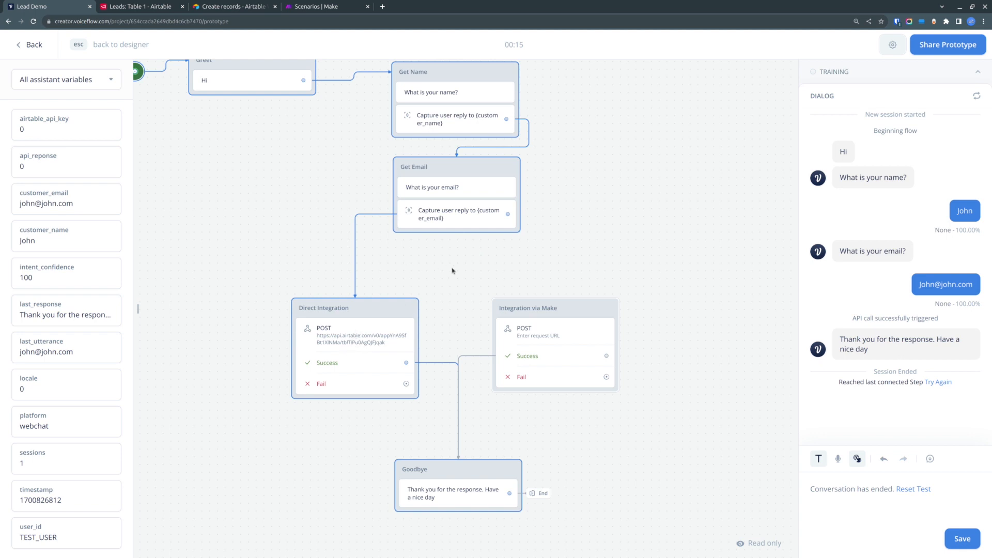
pyautogui.press('Escape')
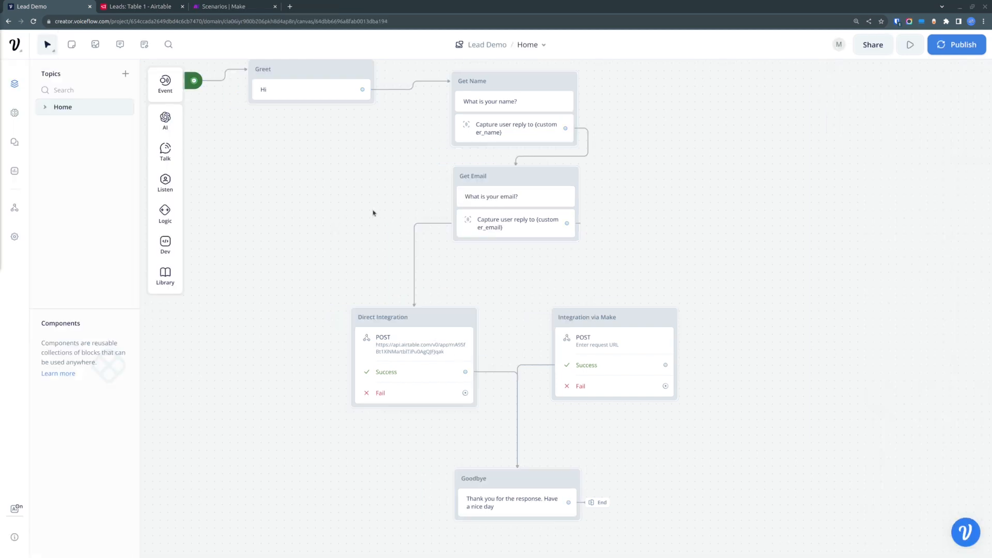
# - Reconnect the Get Email block's output from Direct Integration to the Integration via Make block
pyautogui.click(414, 273)
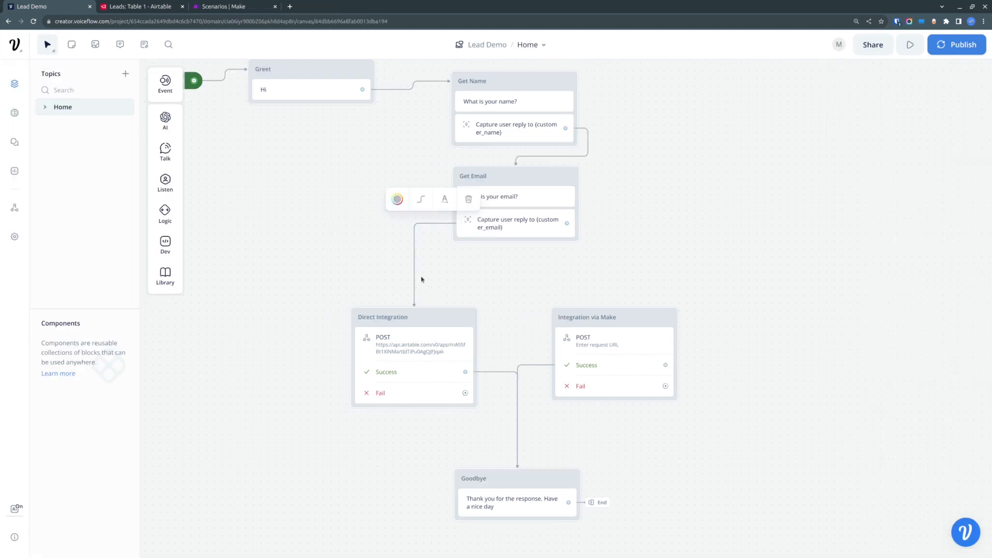
pyautogui.click(468, 200)
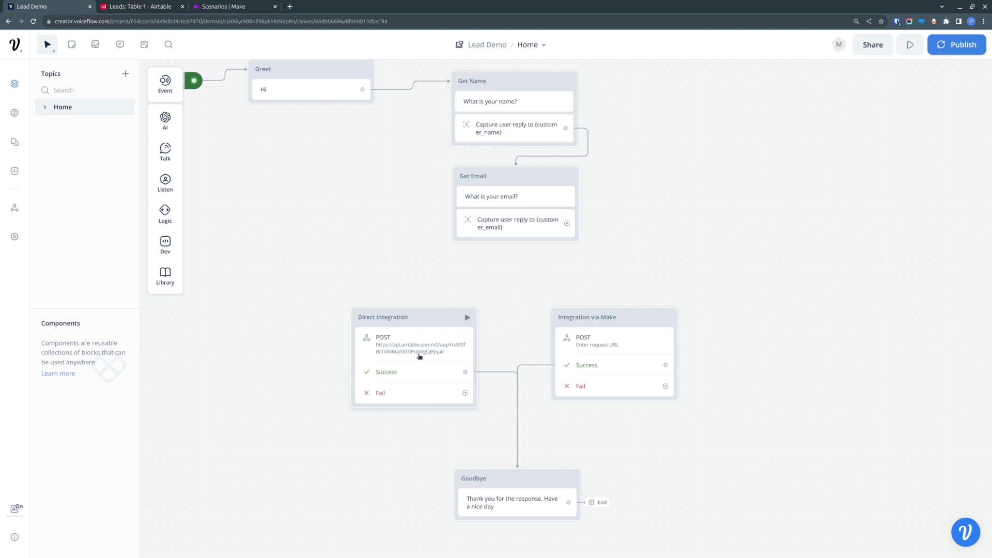
pyautogui.moveTo(567, 223); pyautogui.dragTo(623, 317)
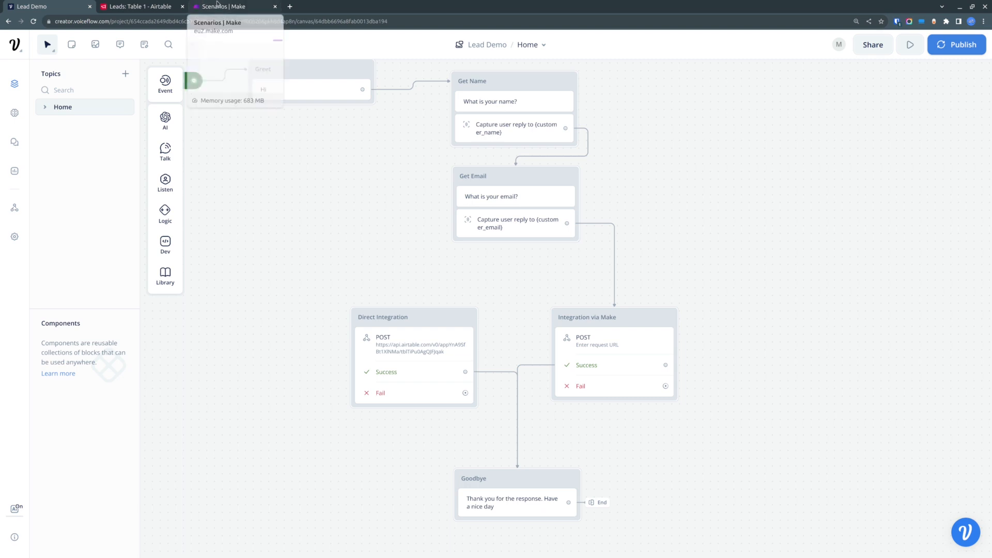
# - Create a new Make scenario starting with a Custom webhook trigger module
pyautogui.click(139, 6)
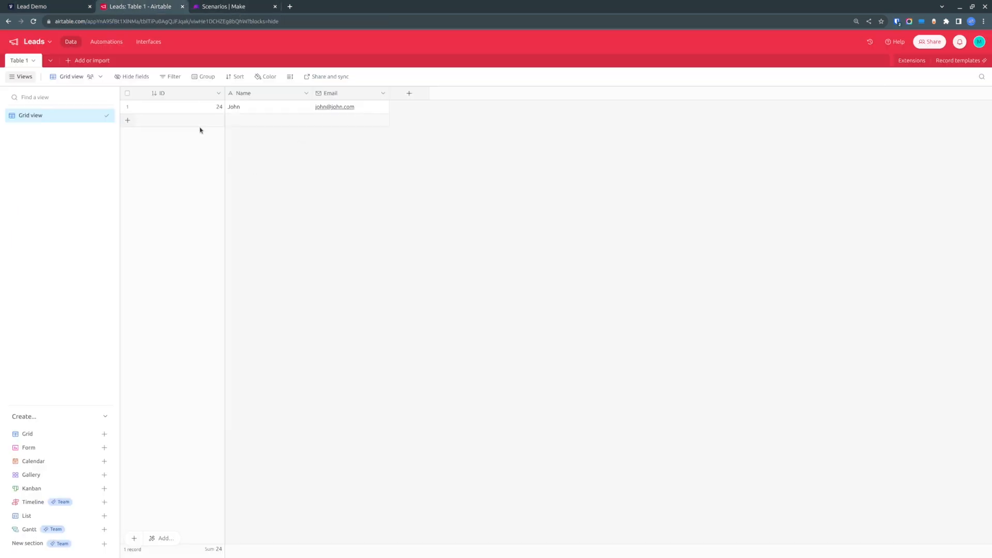
pyautogui.click(221, 5)
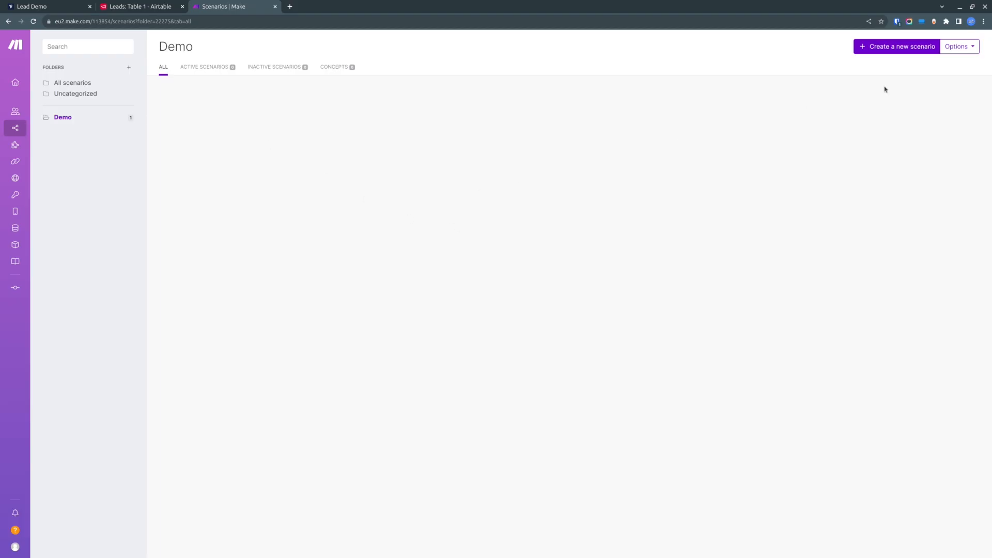
pyautogui.click(926, 46)
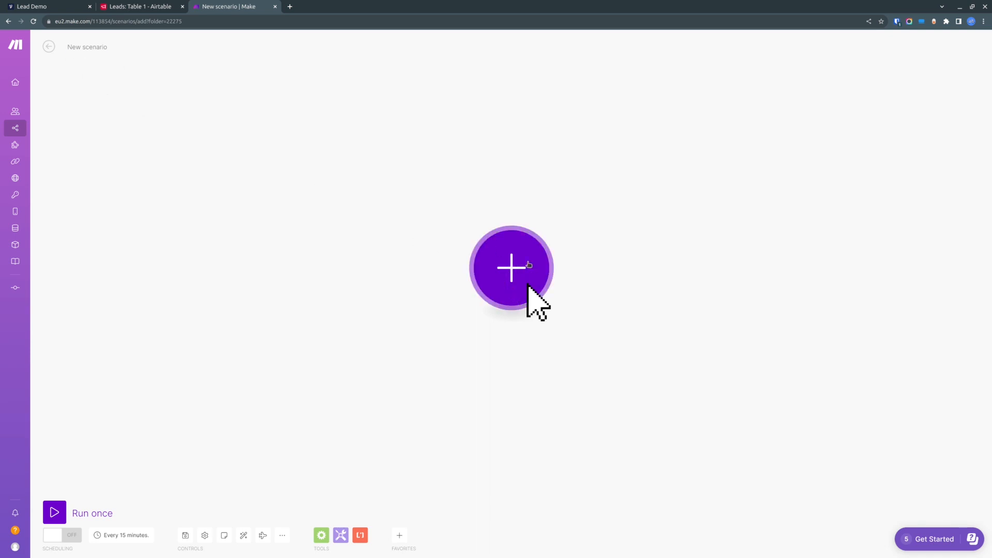
pyautogui.click(529, 264)
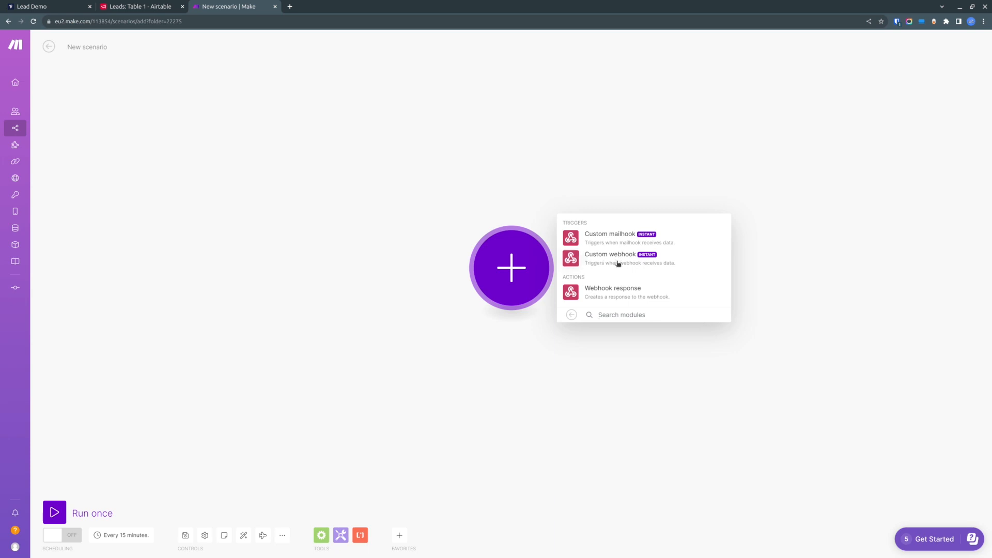
pyautogui.click(619, 263)
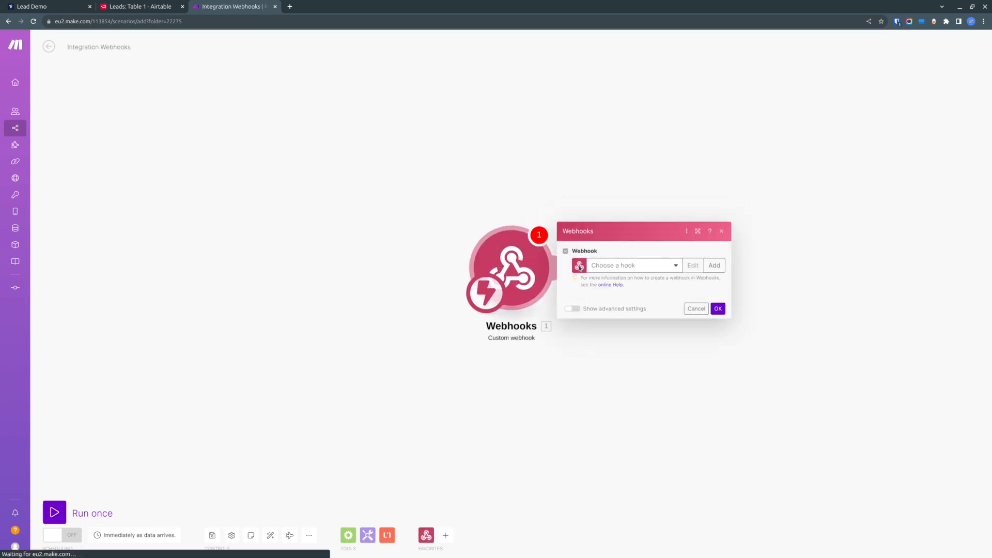
# - Add a new webhook named VF Demo2 and save it
pyautogui.click(716, 266)
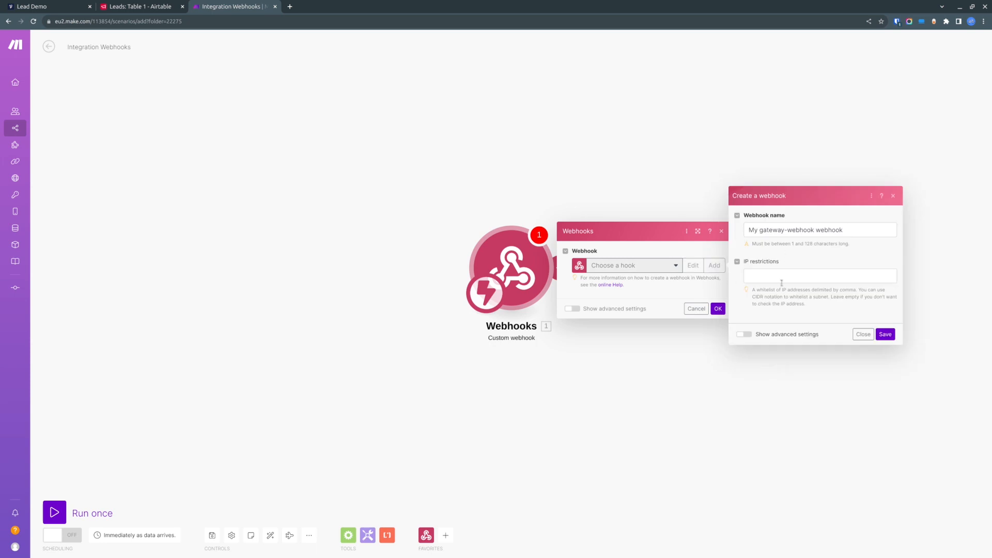
pyautogui.click(866, 231)
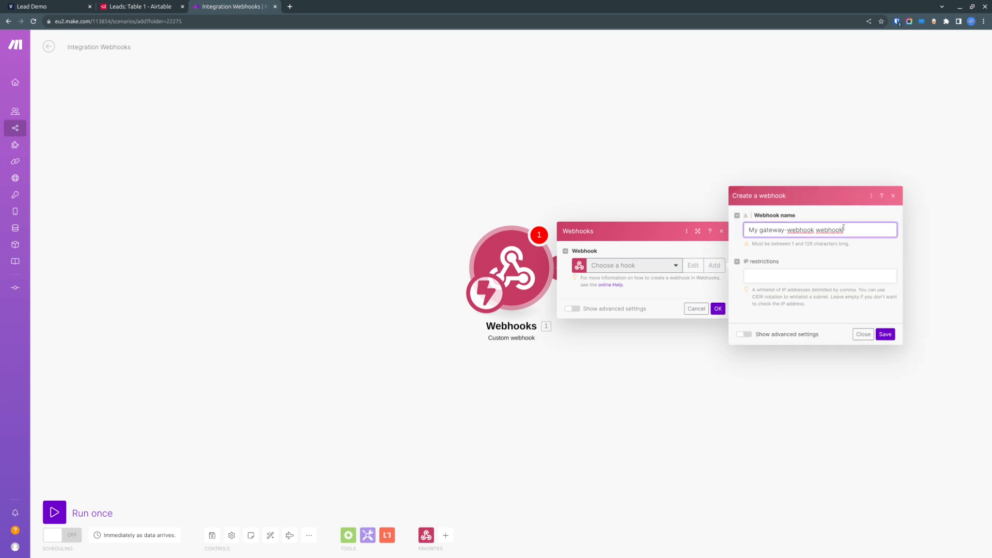
pyautogui.moveTo(843, 228); pyautogui.dragTo(681, 221)
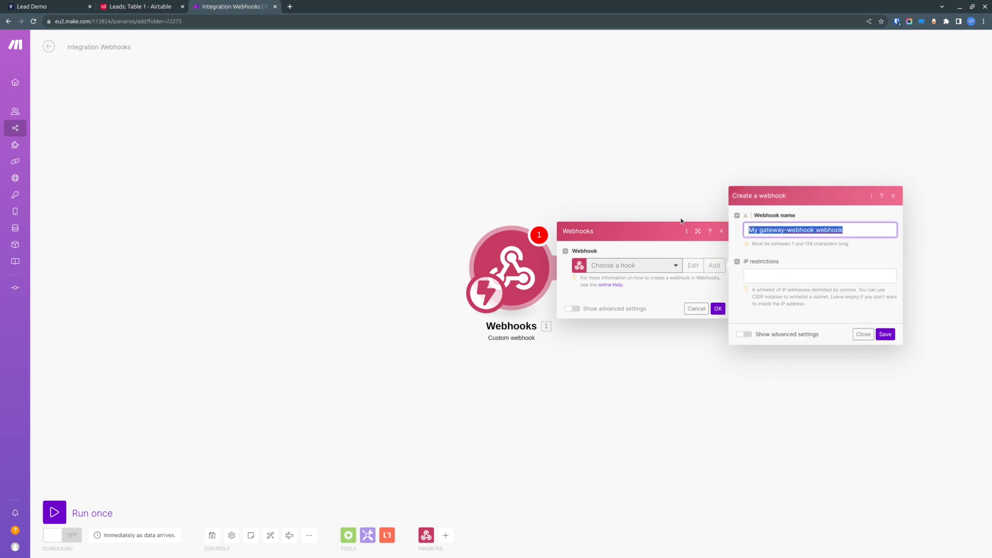
pyautogui.write('VD')
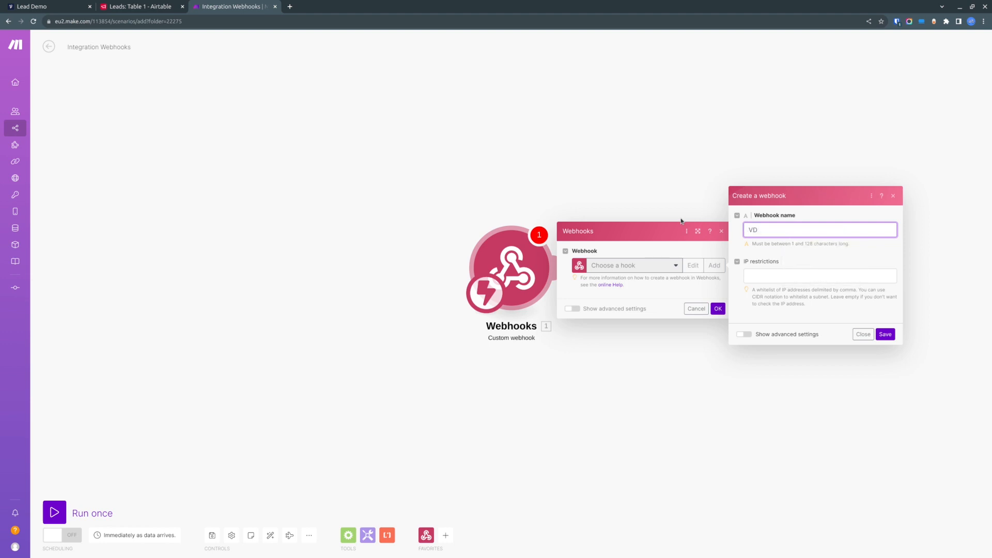
pyautogui.press('BackSpace')
pyautogui.press('BackSpace')
pyautogui.write('VF Demno')
pyautogui.press('BackSpace')
pyautogui.press('BackSpace')
pyautogui.write('o')
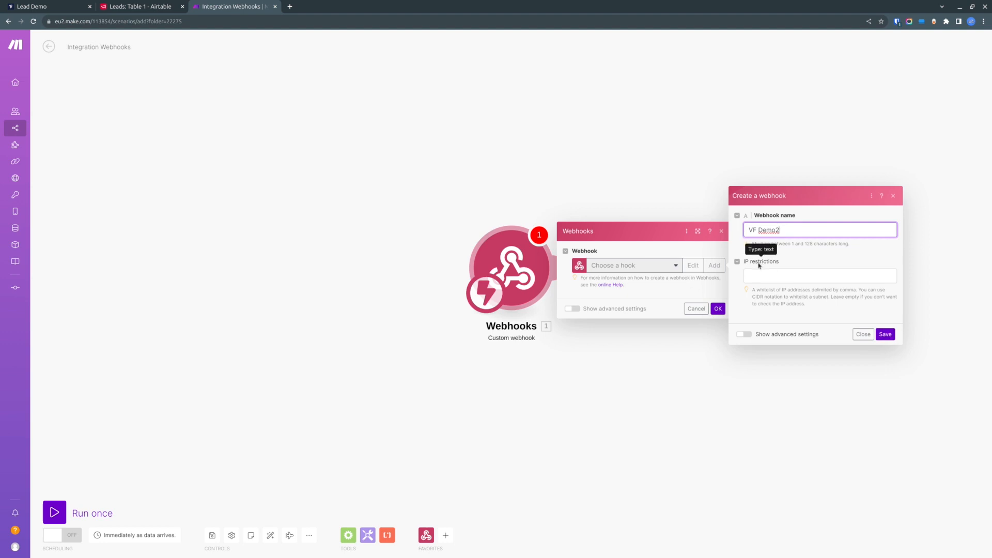
pyautogui.click(889, 334)
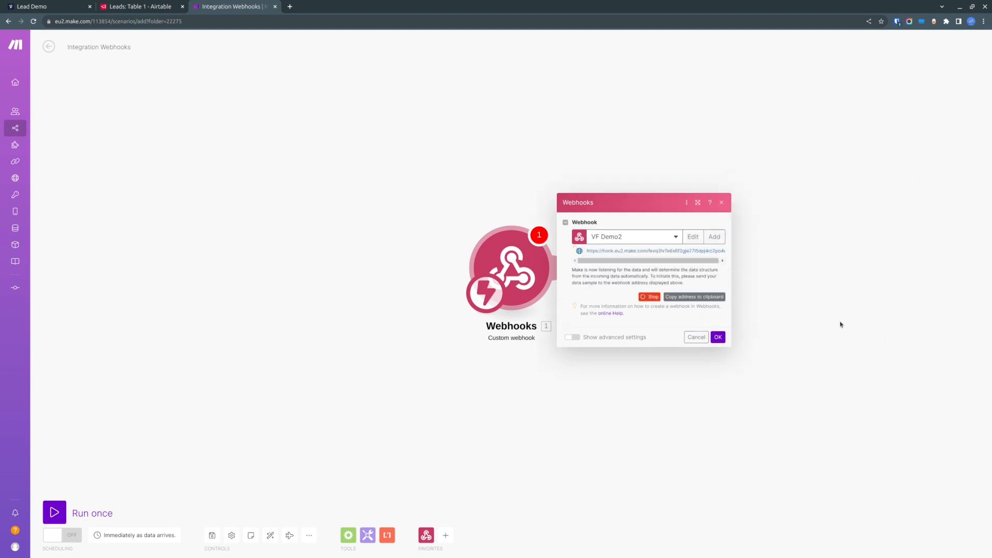
# - Copy the webhook address and paste it as the Integration via Make block's request URL
pyautogui.moveTo(588, 252); pyautogui.dragTo(732, 257)
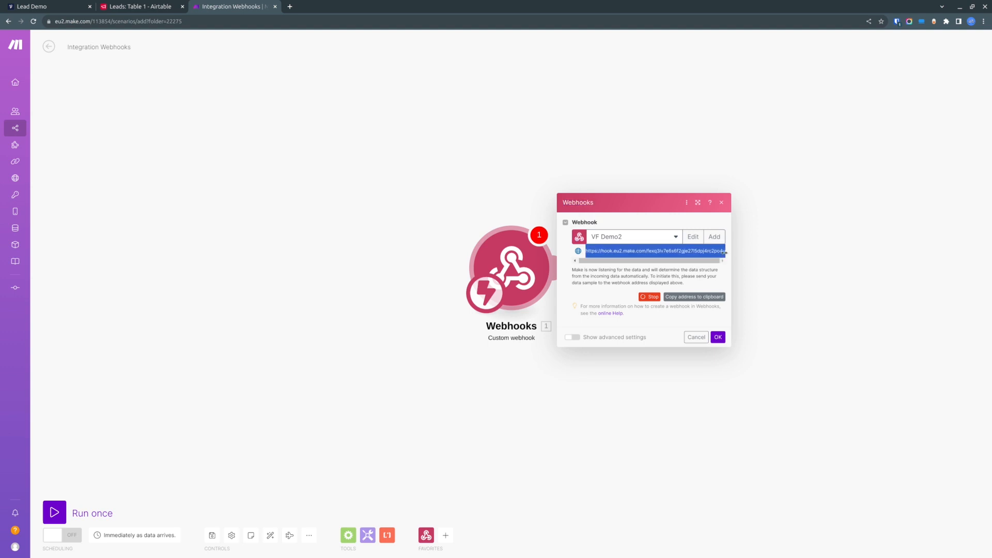
pyautogui.rightClick(678, 251)
pyautogui.click(714, 260)
pyautogui.click(26, 6)
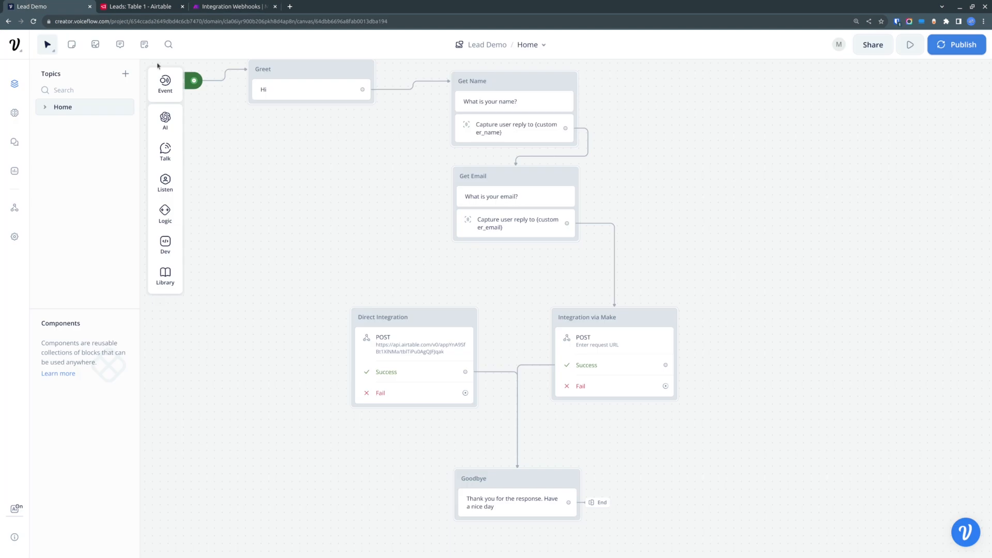
pyautogui.click(601, 347)
pyautogui.click(870, 107)
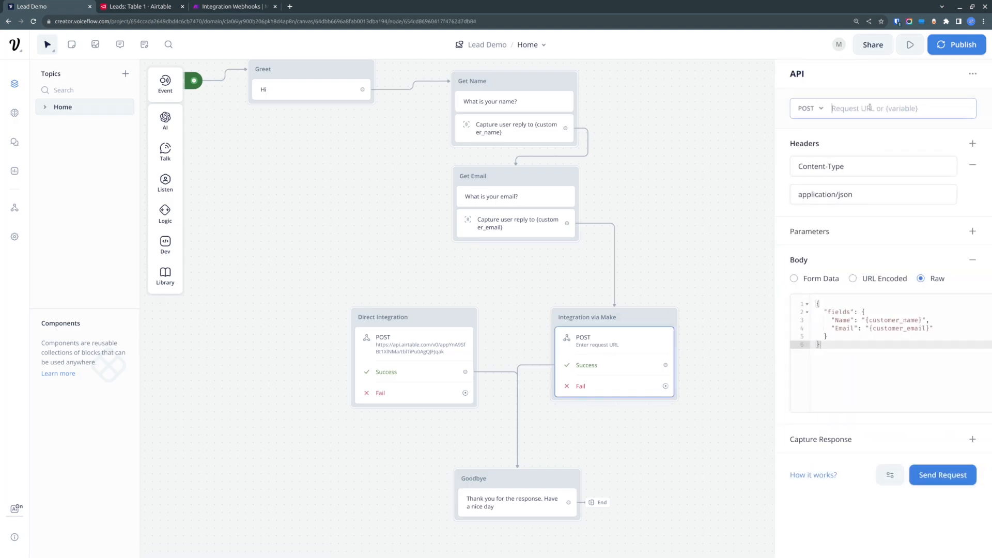
pyautogui.hotkey('ctrl', 'v')
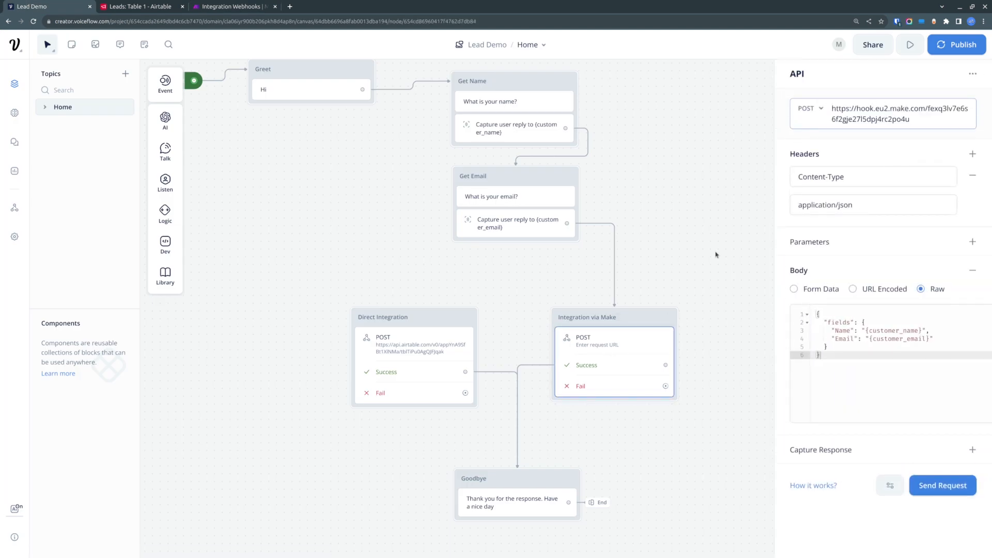
# - Check the Make block's request method and JSON body, then close the block editor
pyautogui.click(821, 110)
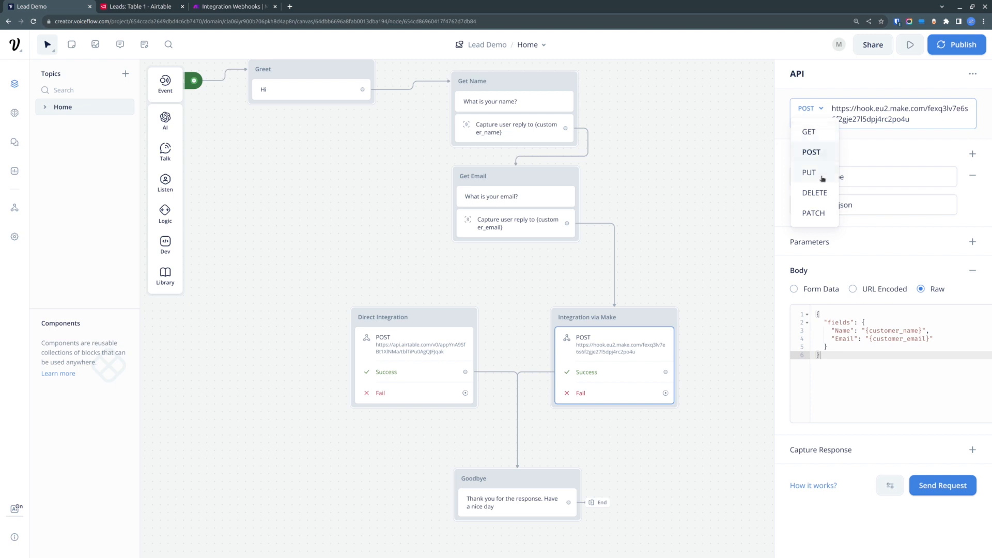
pyautogui.click(841, 74)
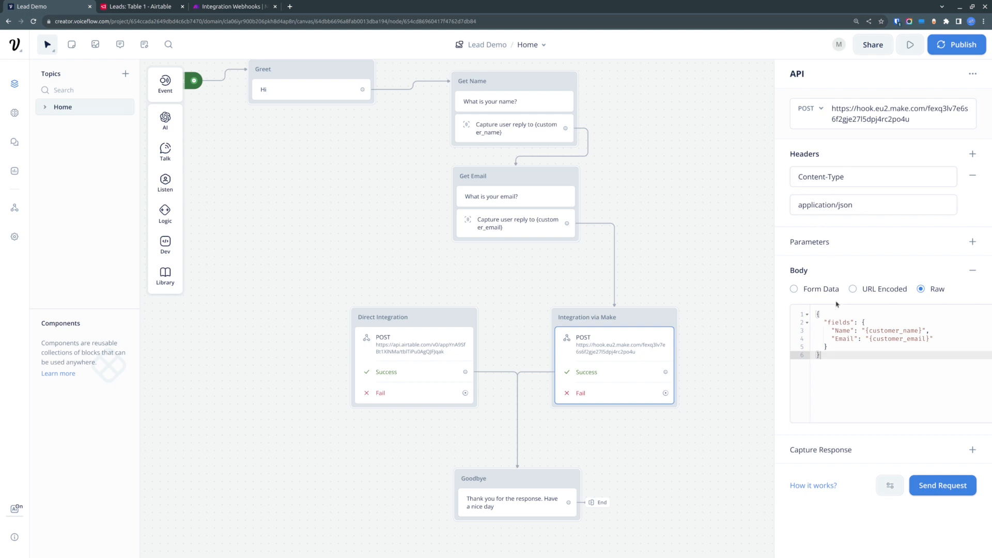
pyautogui.moveTo(893, 369); pyautogui.dragTo(799, 311)
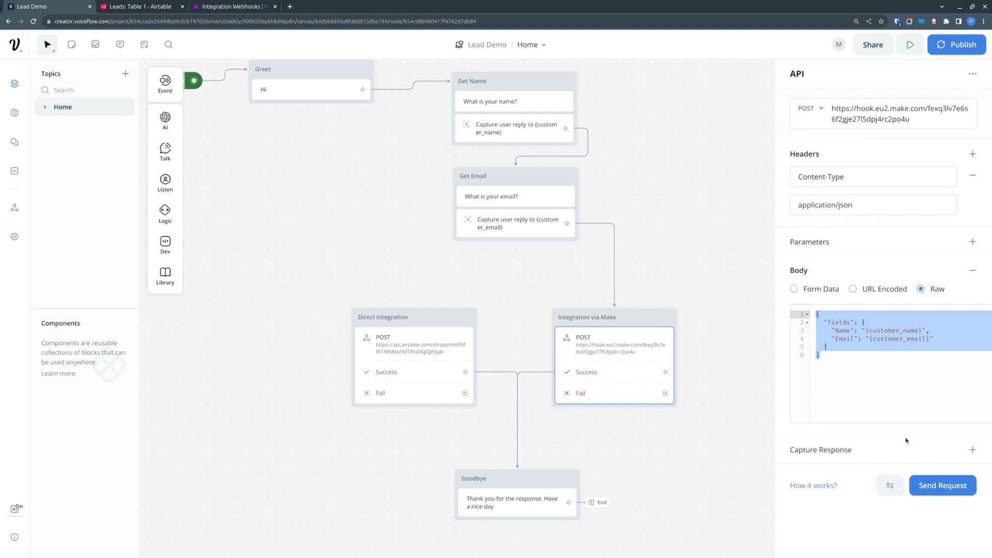
pyautogui.click(708, 237)
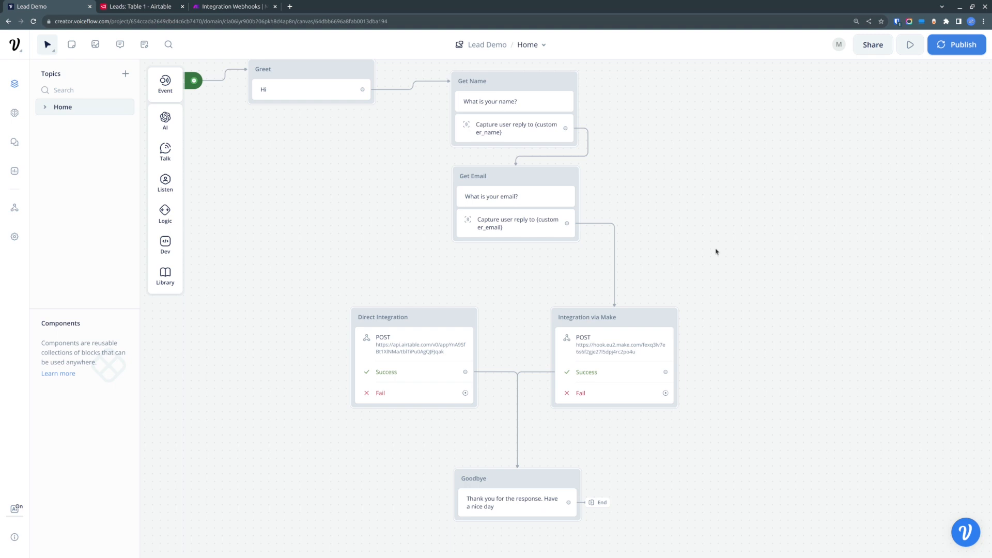
# - Run the prototype and answer the name and email questions with a test name and email address
pyautogui.click(245, 7)
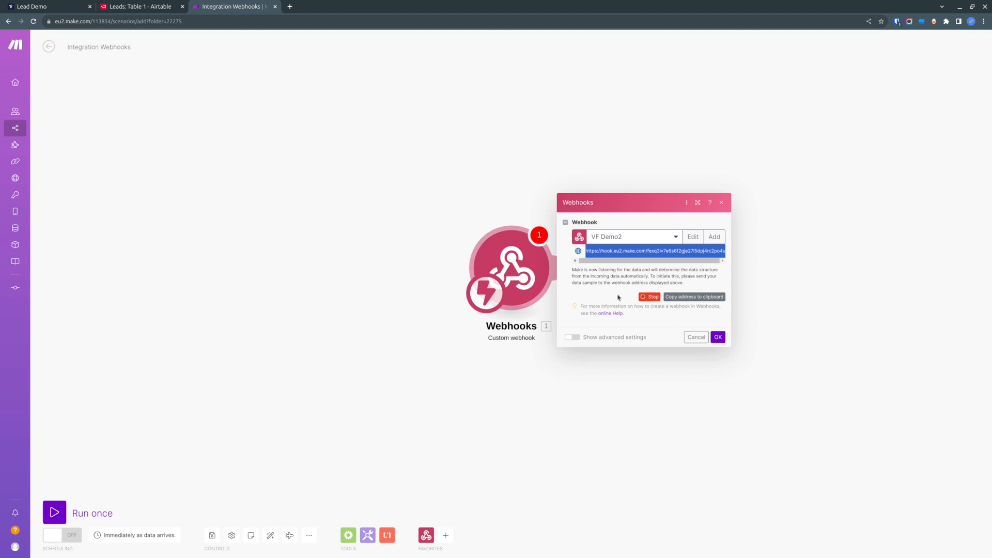
pyautogui.click(142, 4)
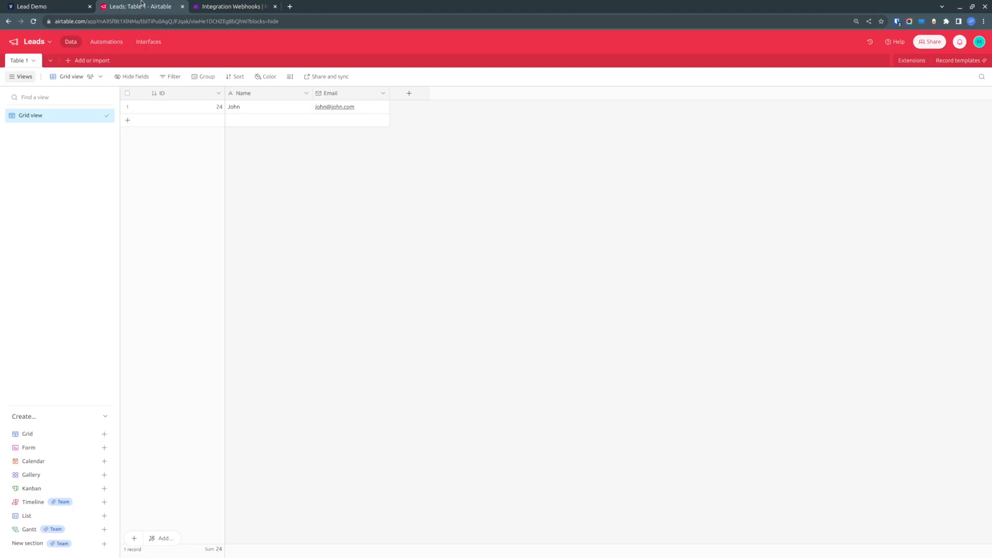
pyautogui.click(50, 3)
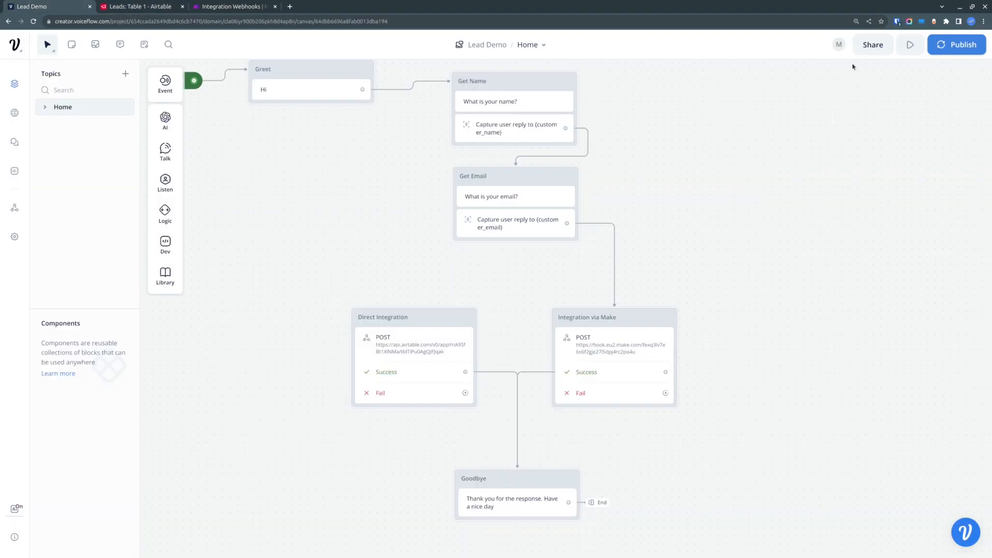
pyautogui.click(911, 45)
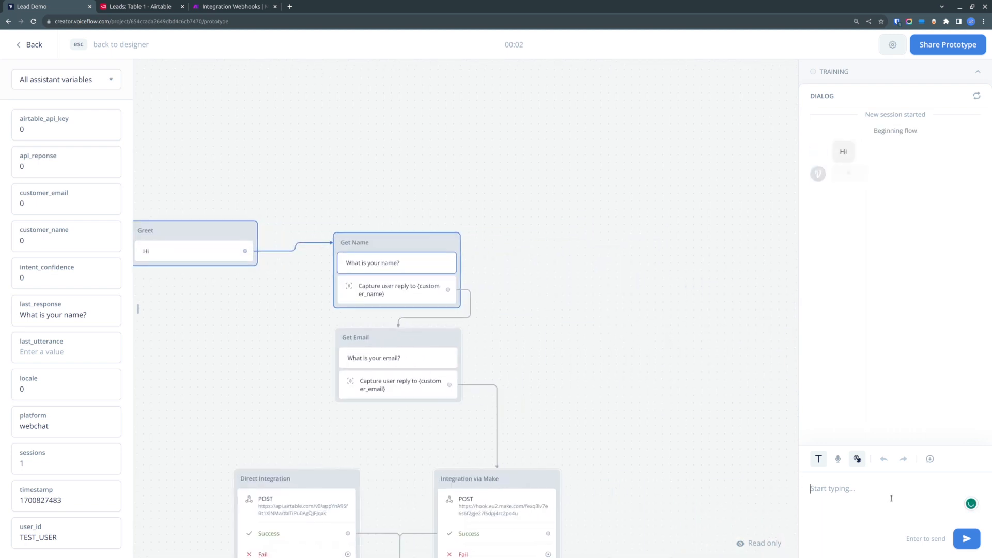
pyautogui.write('John')
pyautogui.press('Return')
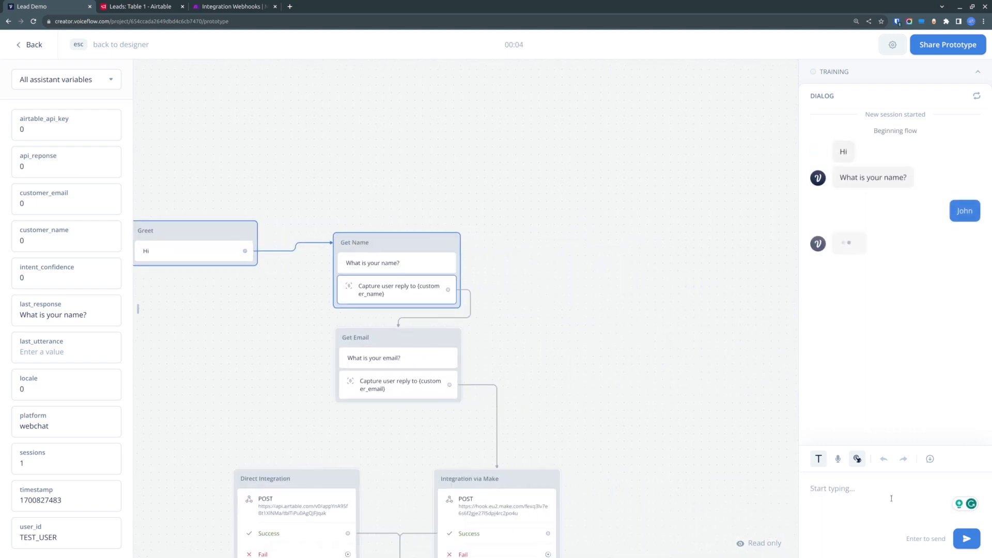
pyautogui.write('joh')
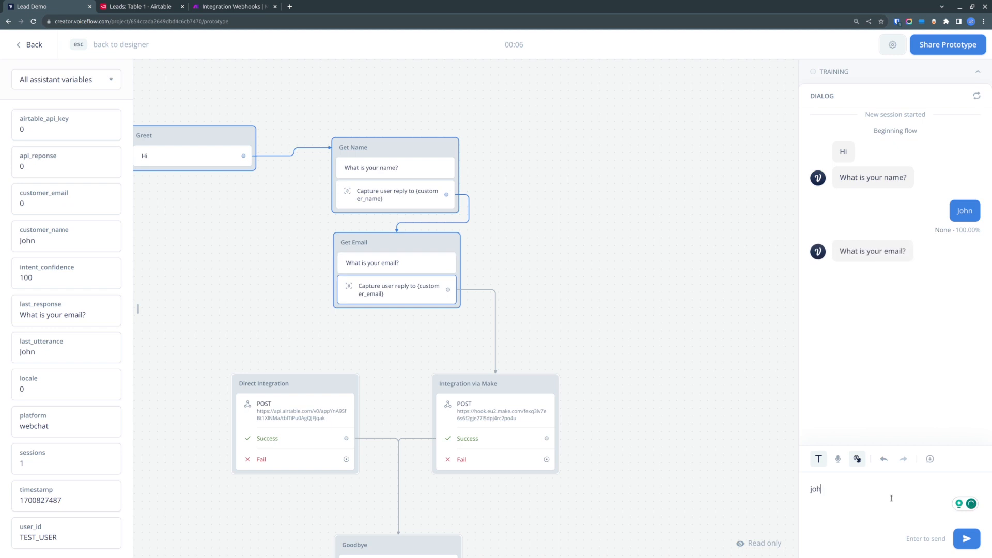
pyautogui.write('n@doe.com')
pyautogui.press('Return')
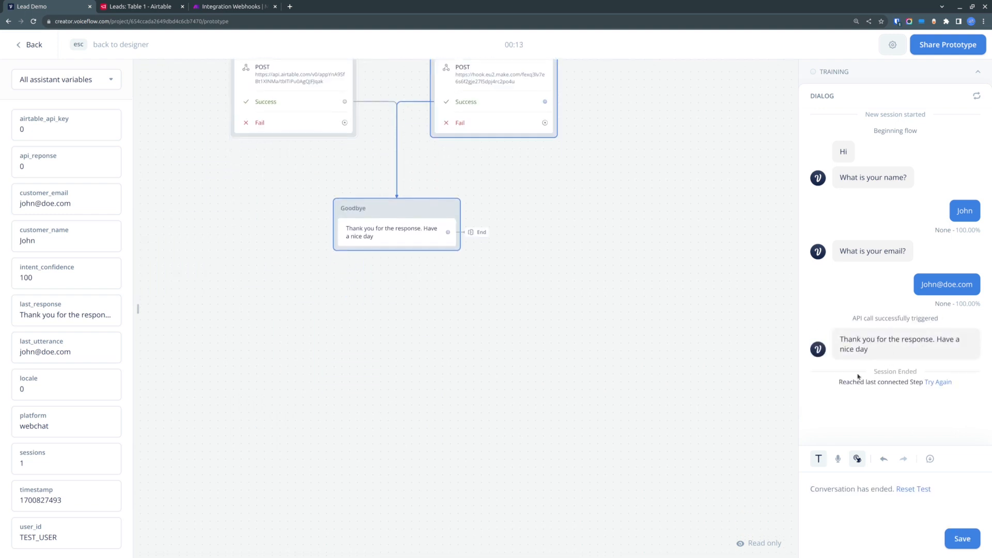
# - Confirm the webhook's determined data structure and close the webhook settings
pyautogui.click(228, 6)
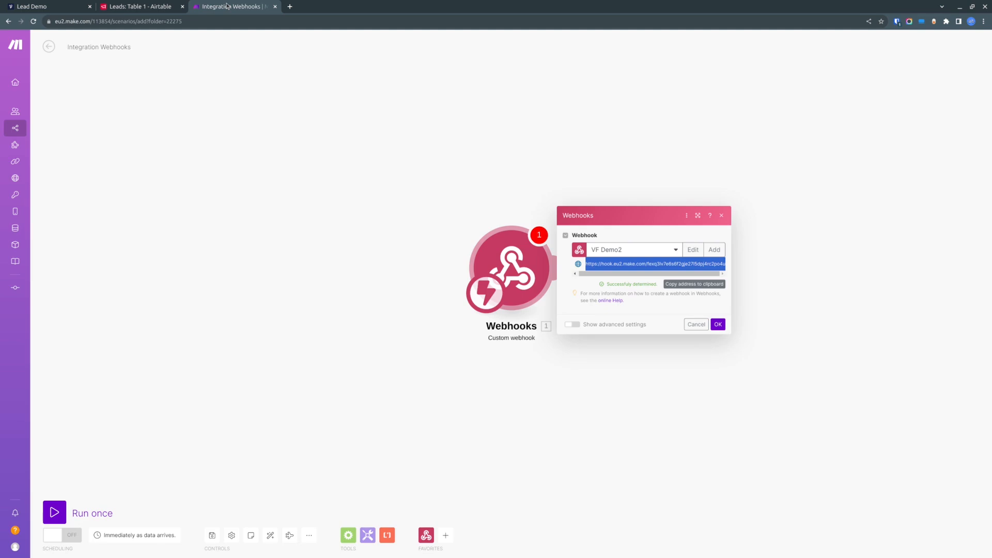
pyautogui.moveTo(607, 284); pyautogui.dragTo(660, 286)
pyautogui.click(625, 284)
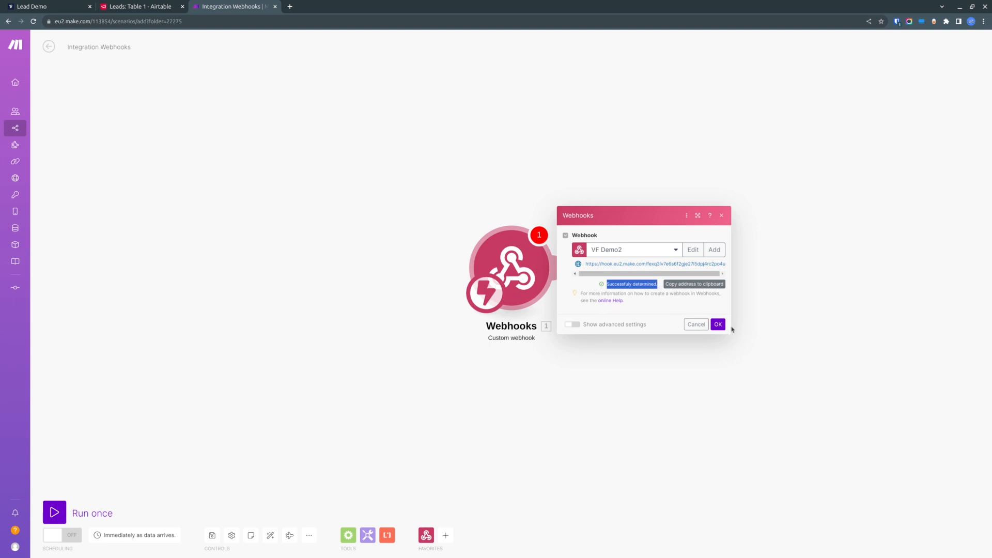
pyautogui.click(724, 326)
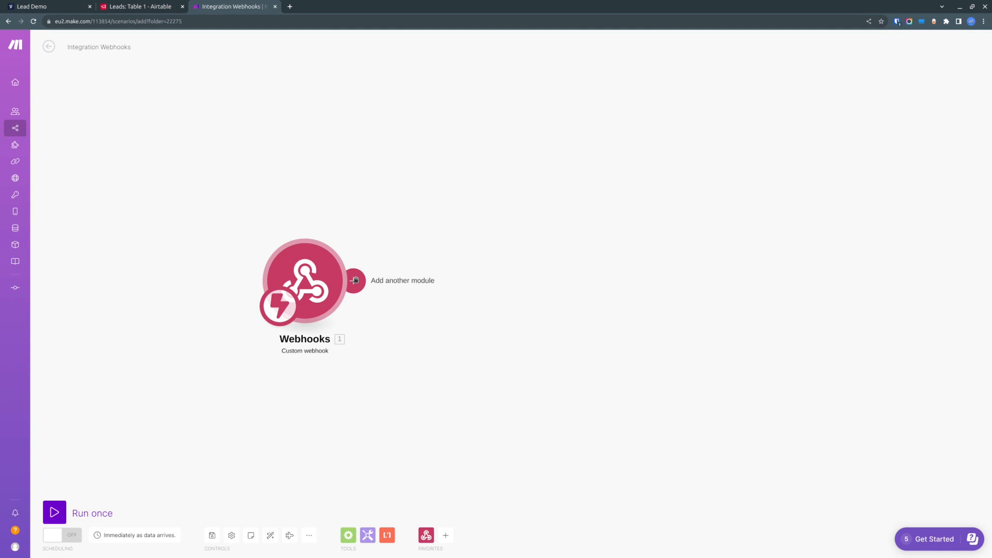
# - Add an Airtable Create a Record module after the webhook trigger
pyautogui.click(355, 281)
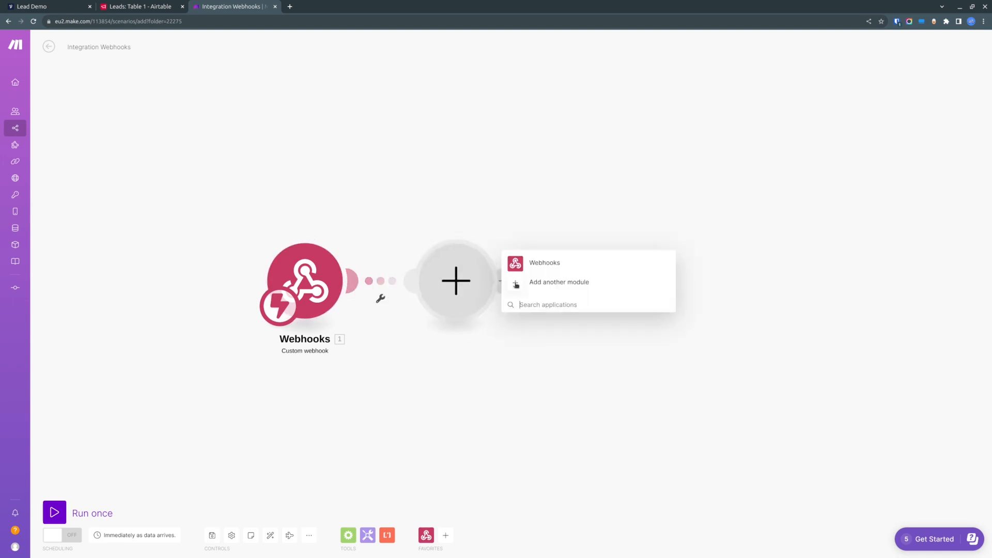
pyautogui.click(536, 304)
pyautogui.write('ai')
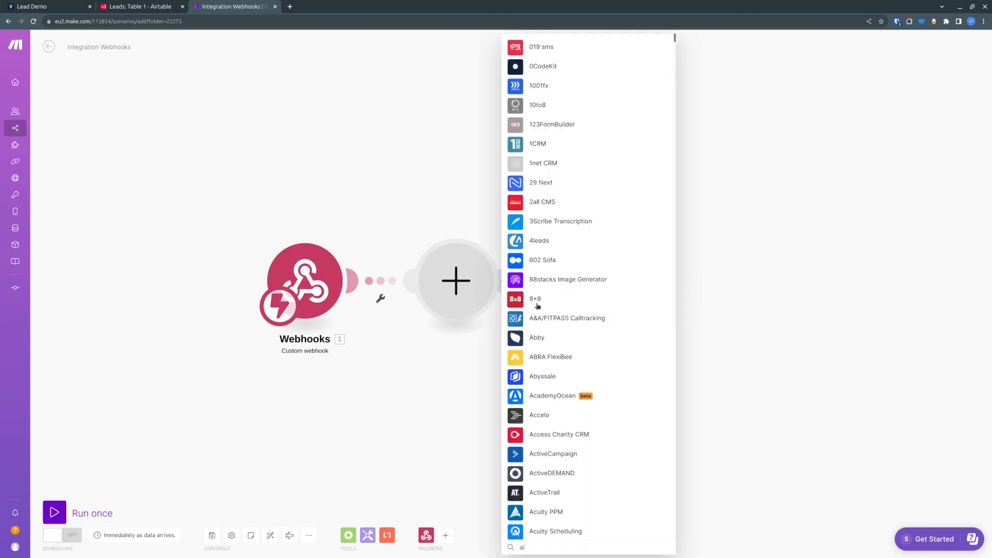
pyautogui.write('ra')
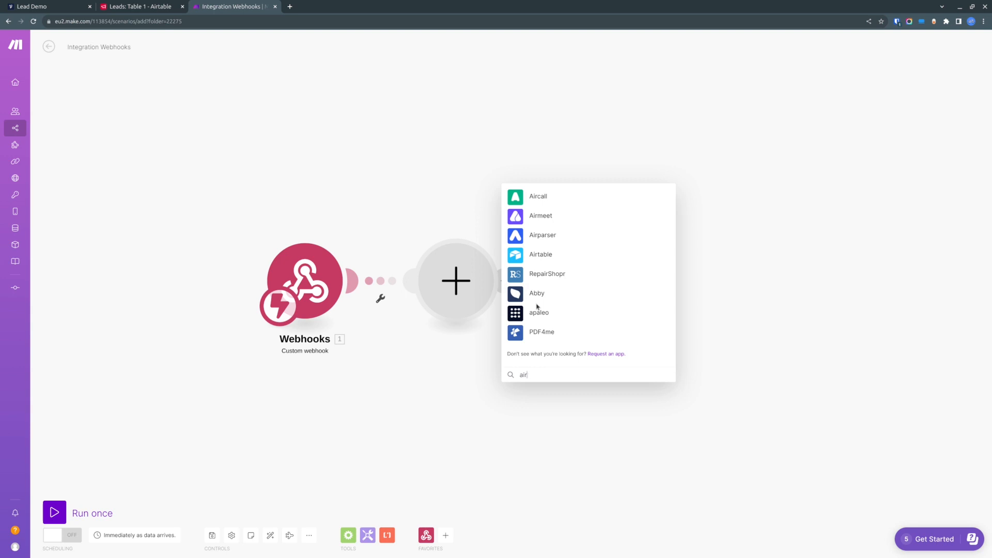
pyautogui.click(548, 264)
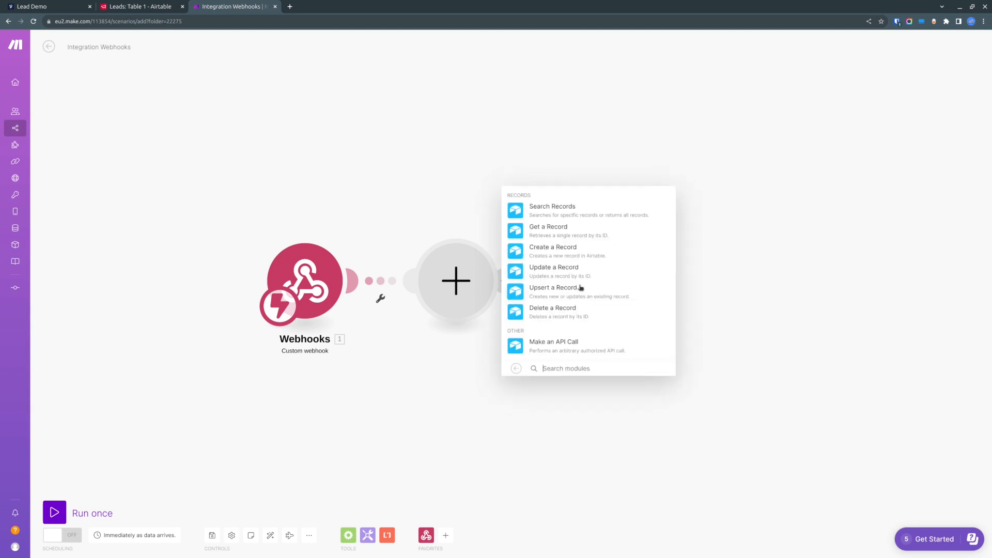
pyautogui.click(553, 250)
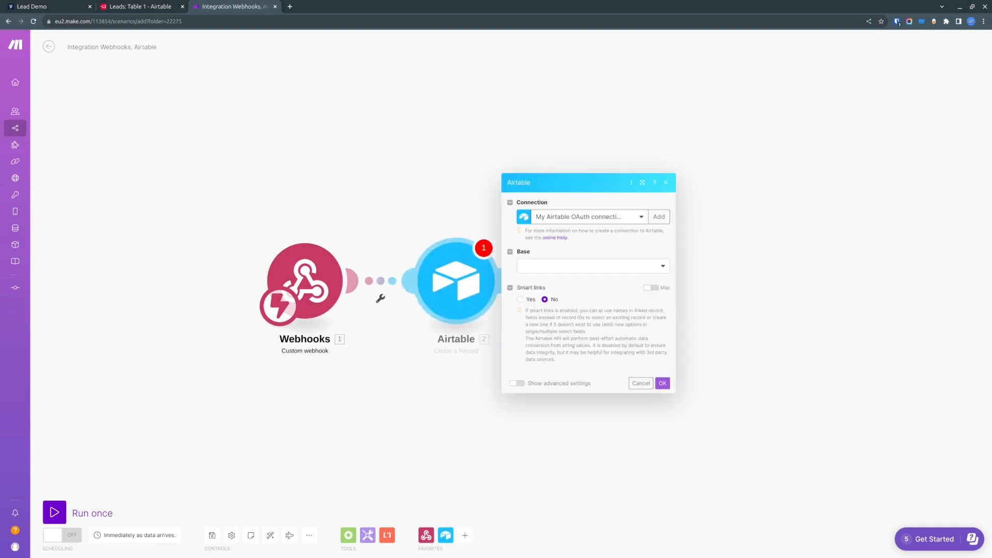
# - Try to add an Airtable OAuth connection named VF Demo 2
pyautogui.click(659, 217)
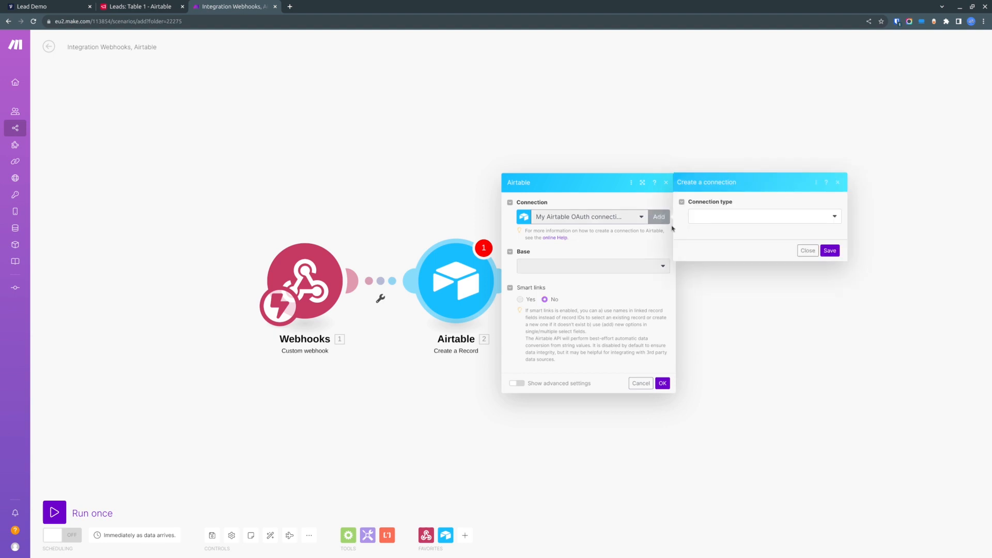
pyautogui.click(837, 217)
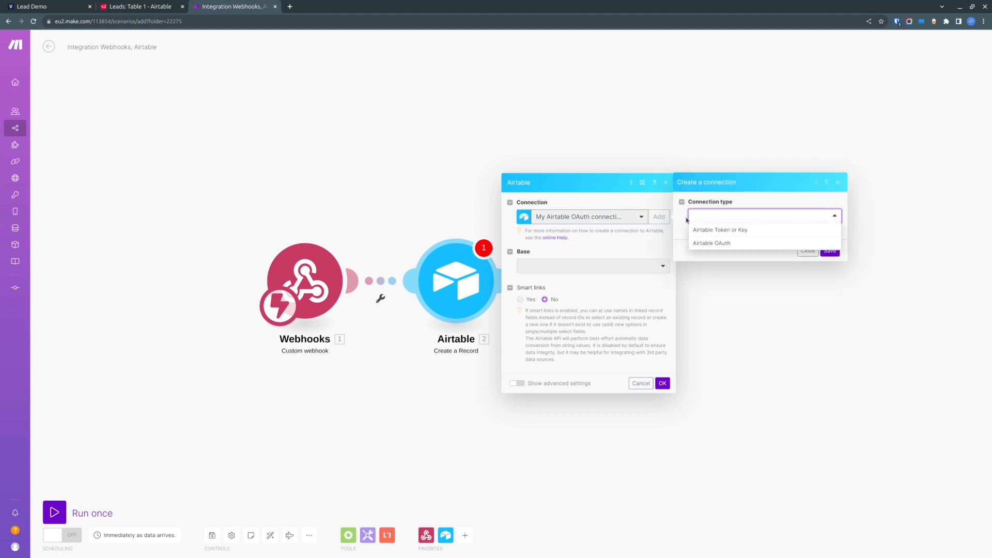
pyautogui.click(732, 246)
pyautogui.moveTo(784, 233); pyautogui.dragTo(693, 228)
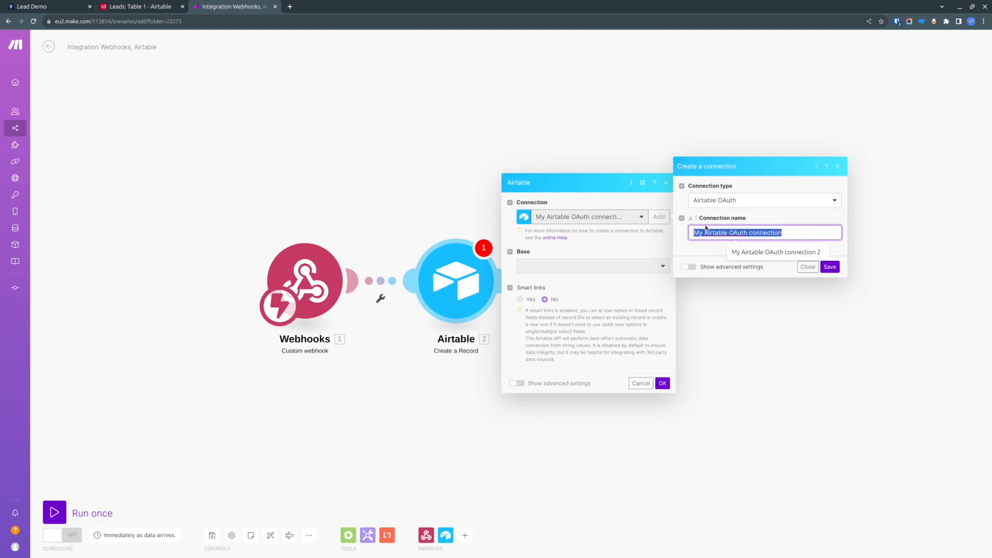
pyautogui.write('V')
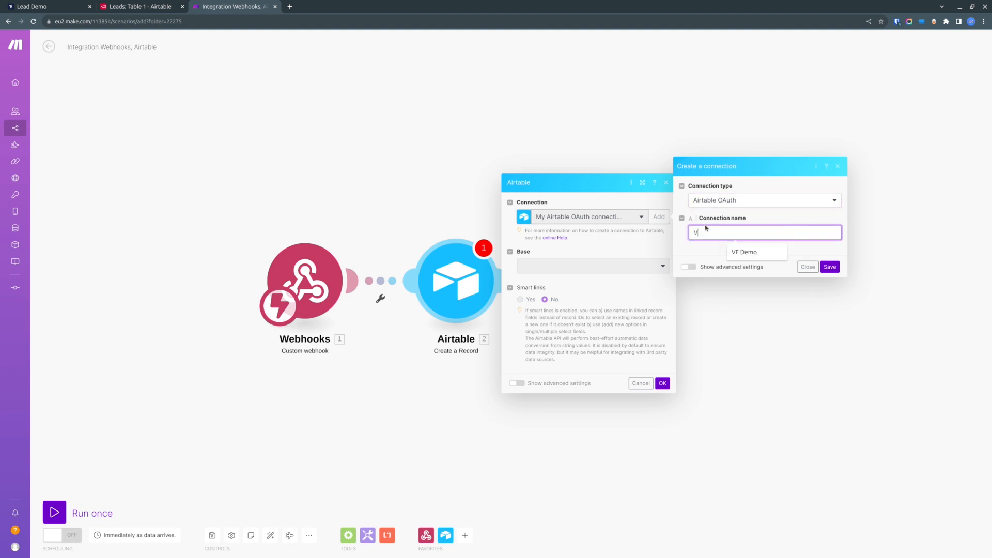
pyautogui.press('BackSpace')
pyautogui.write('VF Demo')
pyautogui.click(832, 268)
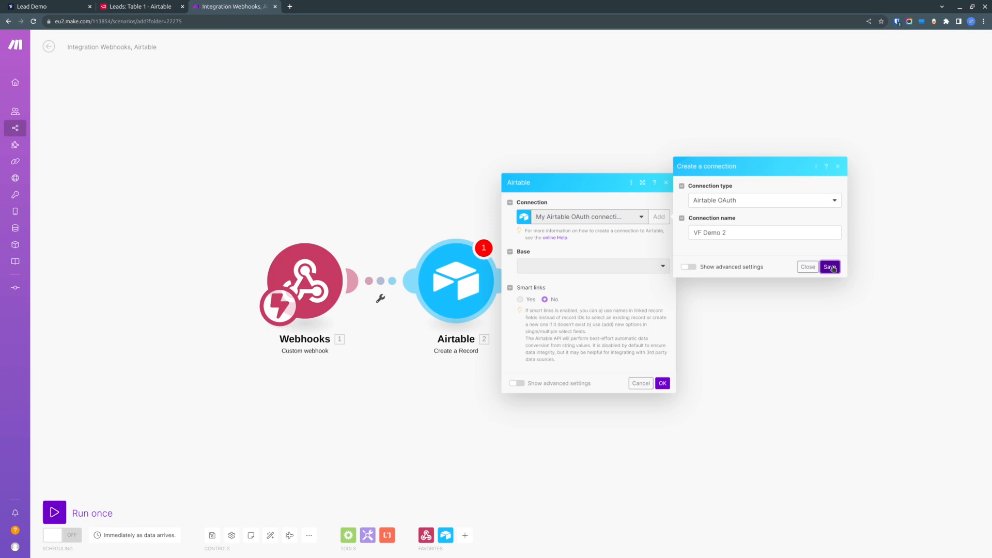
pyautogui.click(832, 267)
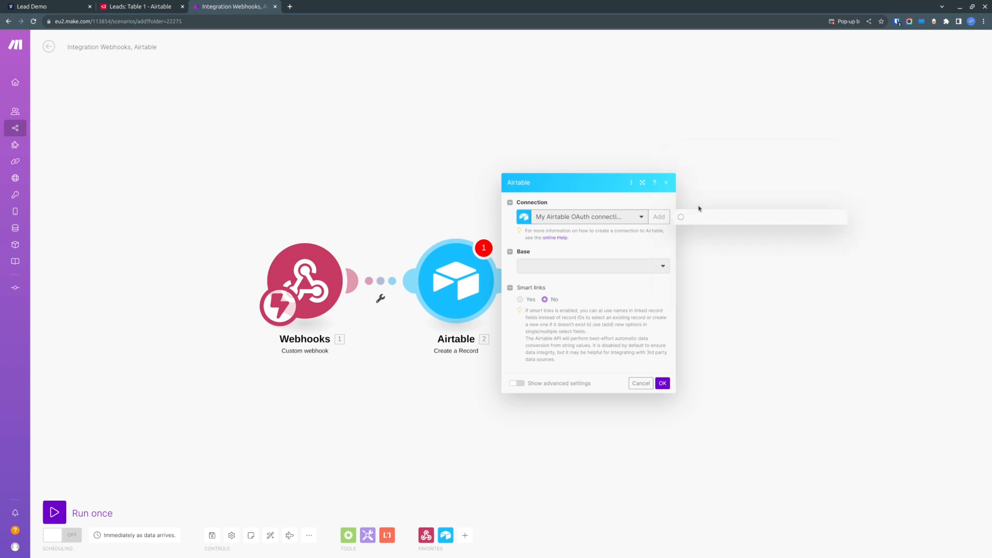
# - Allow pop-ups for the Make site in the browser
pyautogui.click(840, 21)
pyautogui.click(800, 69)
pyautogui.click(865, 97)
pyautogui.click(541, 136)
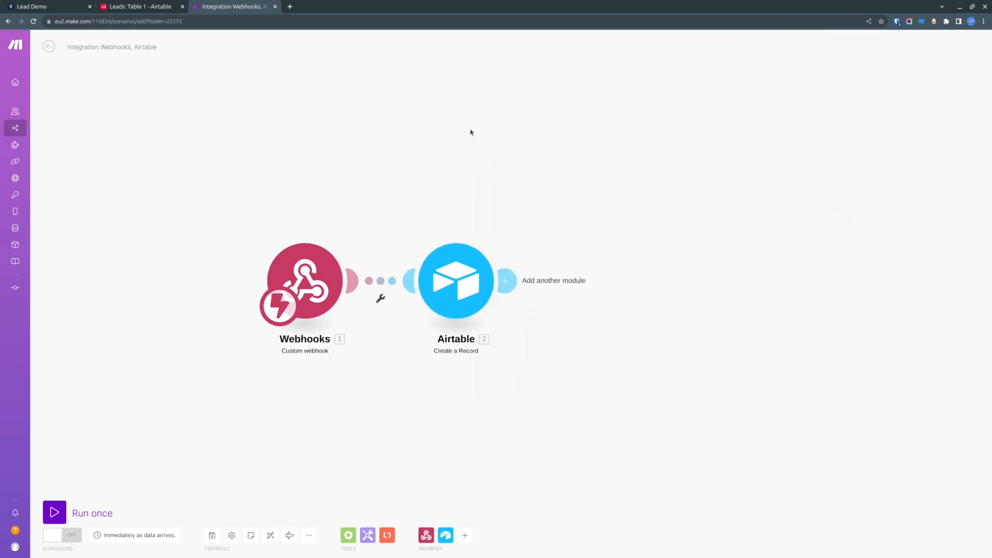
pyautogui.click(509, 283)
pyautogui.rightClick(614, 281)
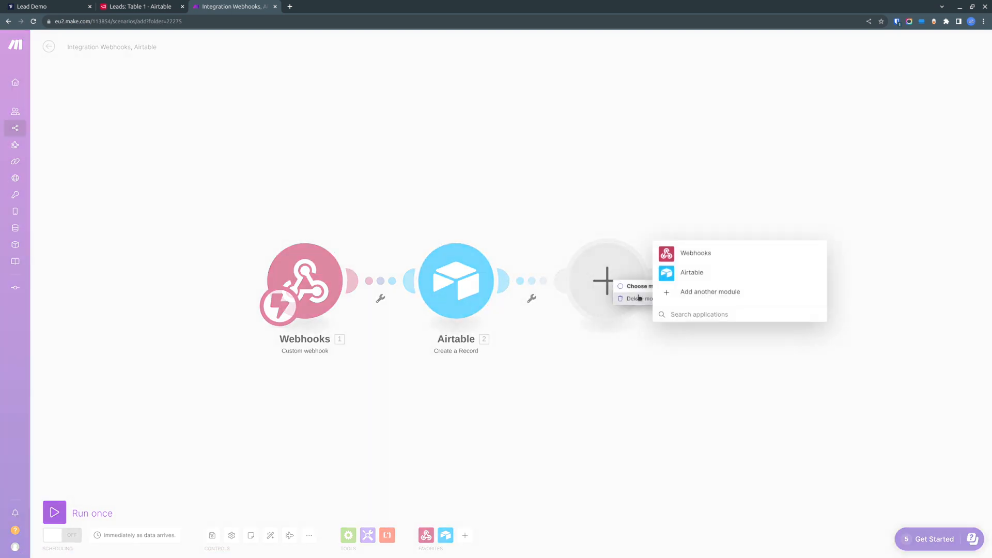
pyautogui.click(639, 299)
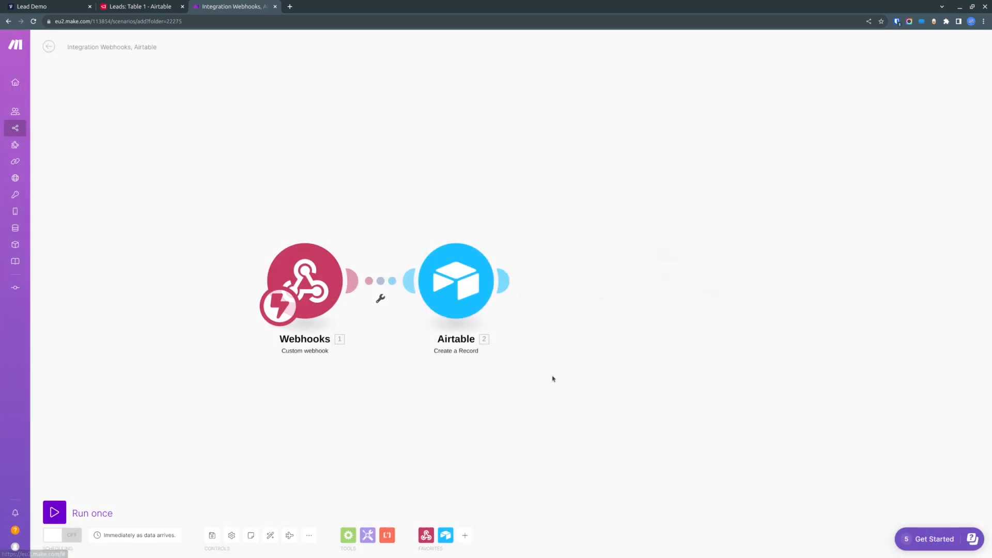
# - Open the Airtable module and add an Airtable OAuth connection named VF Demo2
pyautogui.click(461, 279)
pyautogui.click(658, 213)
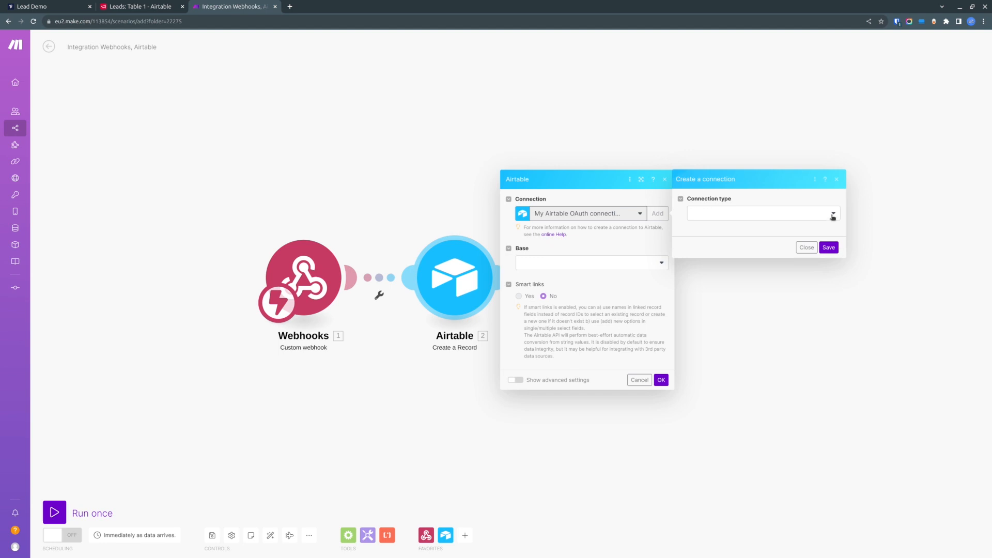
pyautogui.click(833, 216)
pyautogui.click(720, 241)
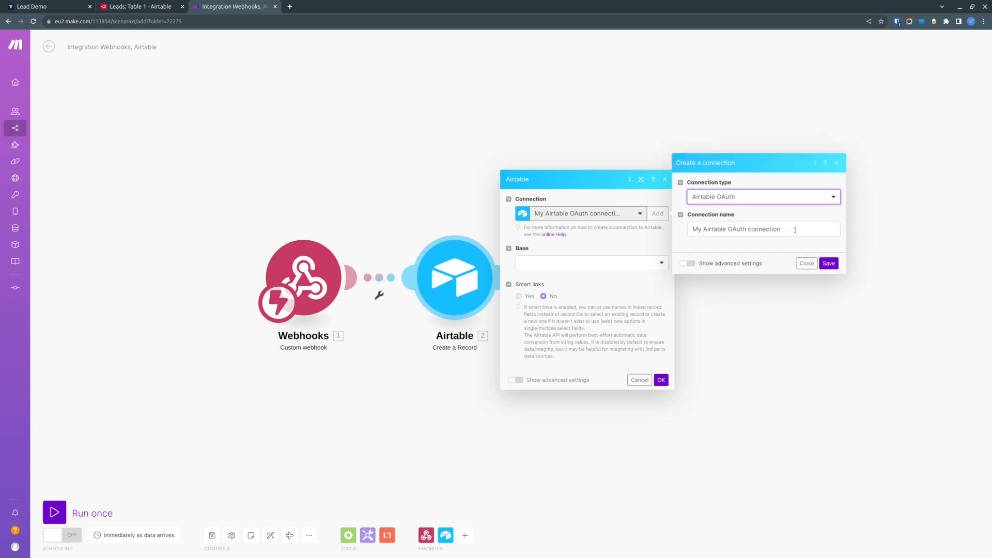
pyautogui.write('VF Demo 2')
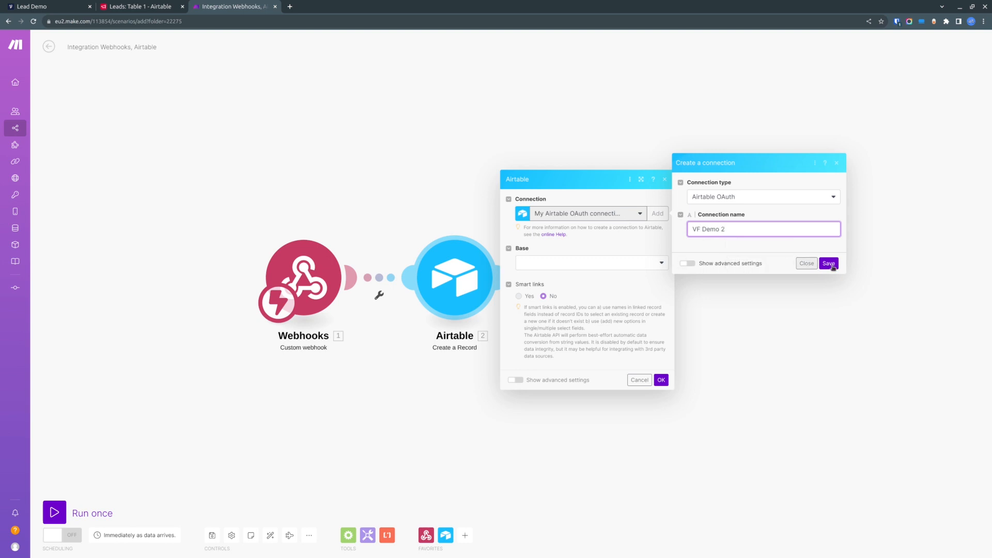
pyautogui.click(828, 263)
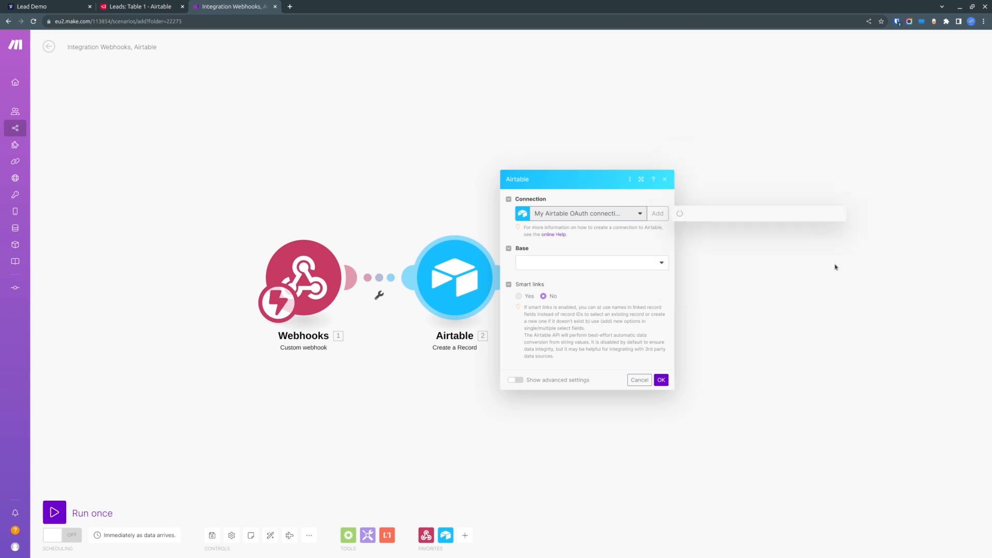
# - Move the Airtable authorization window and review the access Make is requesting
pyautogui.moveTo(279, 14); pyautogui.dragTo(727, 86)
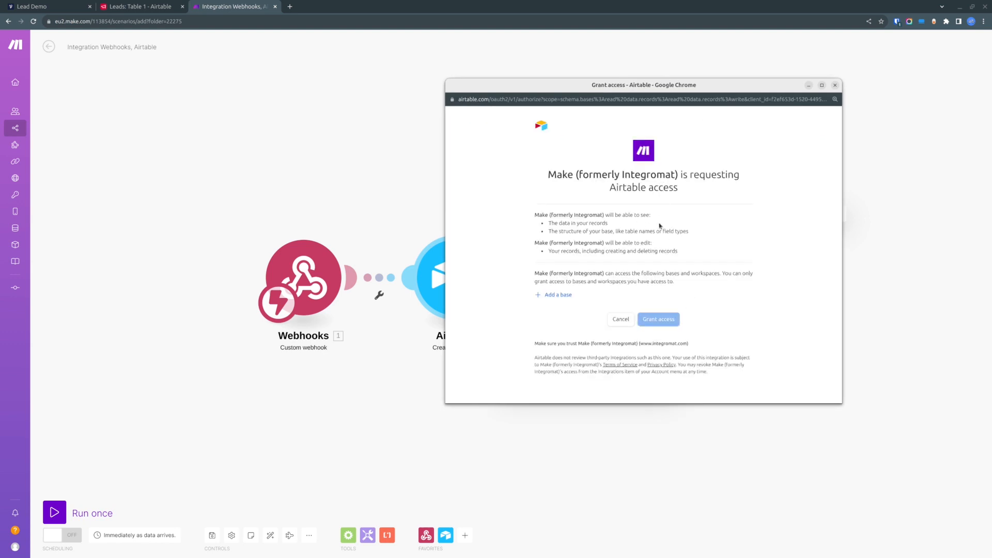
pyautogui.moveTo(536, 215); pyautogui.dragTo(631, 223)
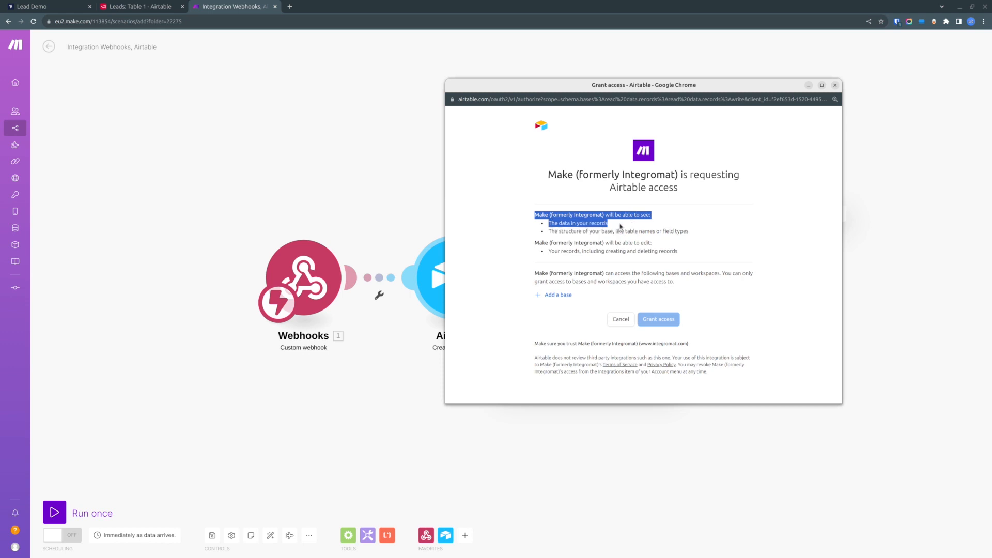
pyautogui.click(603, 219)
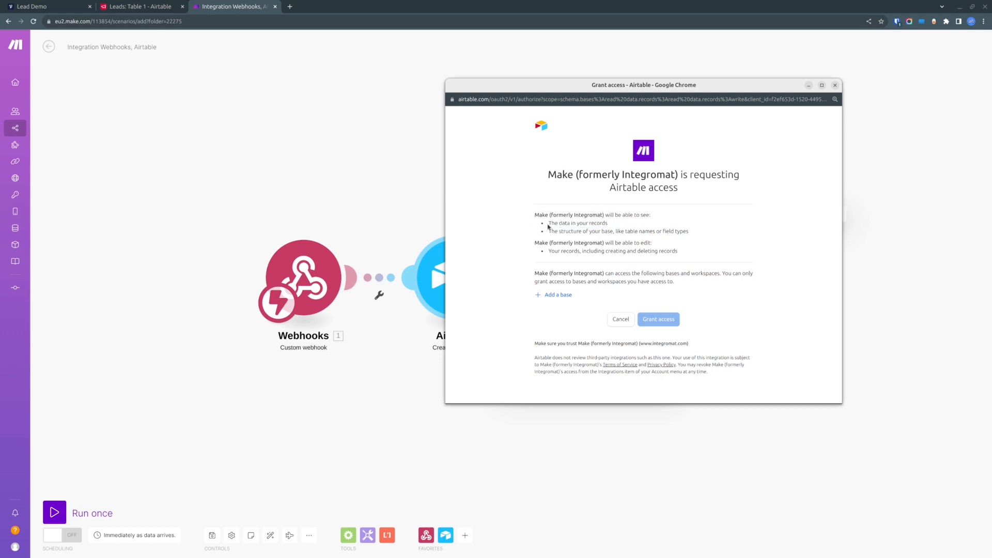
# - Review the requested permissions, add the Leads base, and grant Make access to Airtable
pyautogui.moveTo(549, 226); pyautogui.dragTo(639, 230)
pyautogui.moveTo(549, 232); pyautogui.dragTo(720, 239)
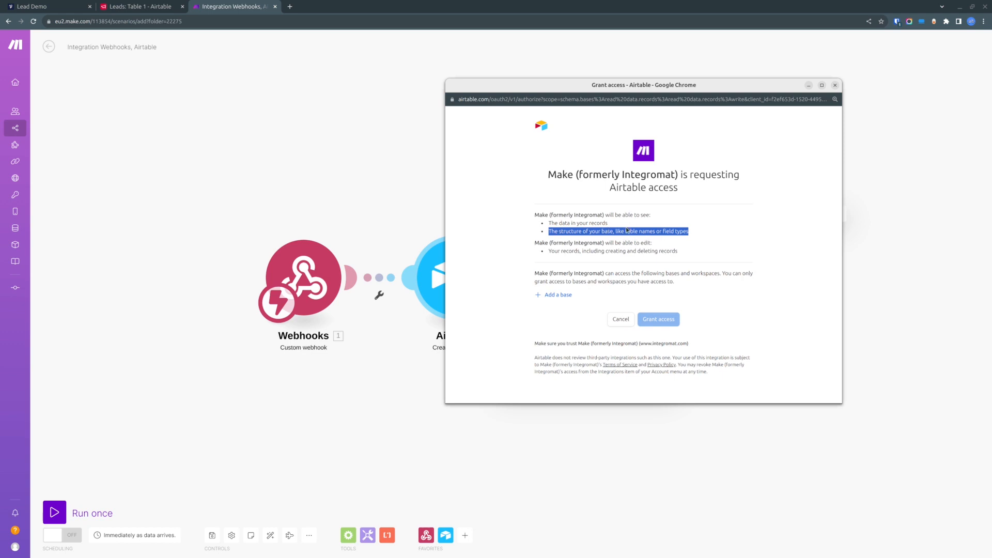
pyautogui.click(616, 241)
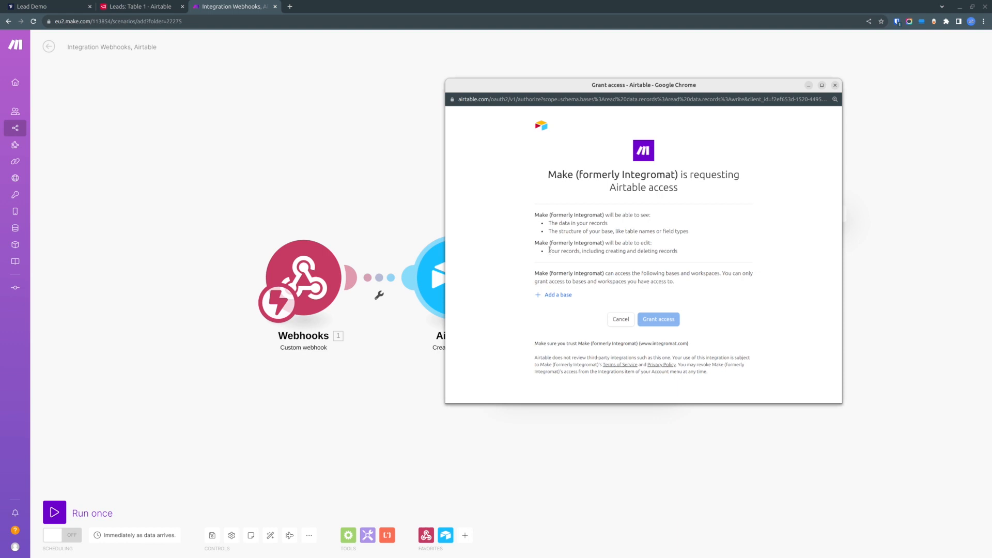
pyautogui.moveTo(550, 250); pyautogui.dragTo(706, 254)
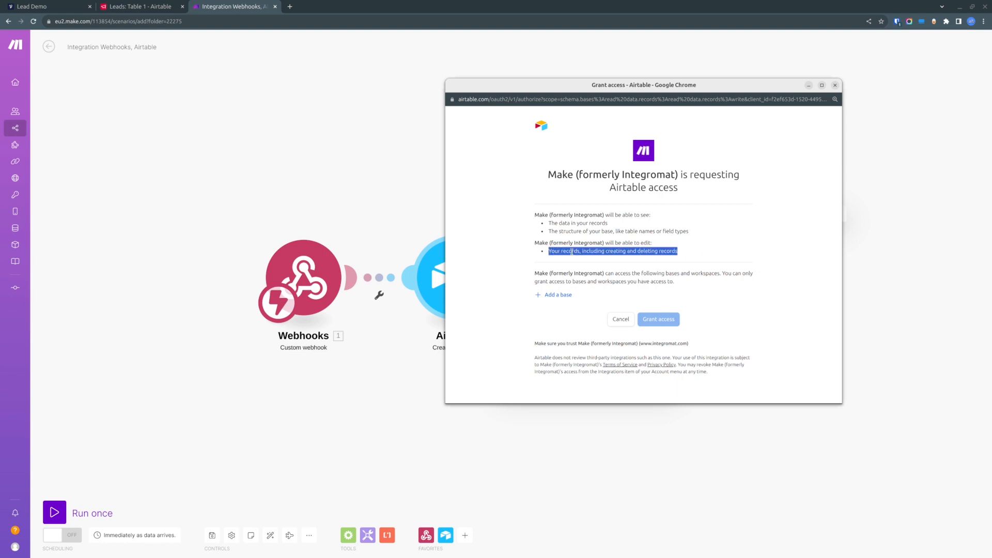
pyautogui.click(561, 295)
pyautogui.click(560, 296)
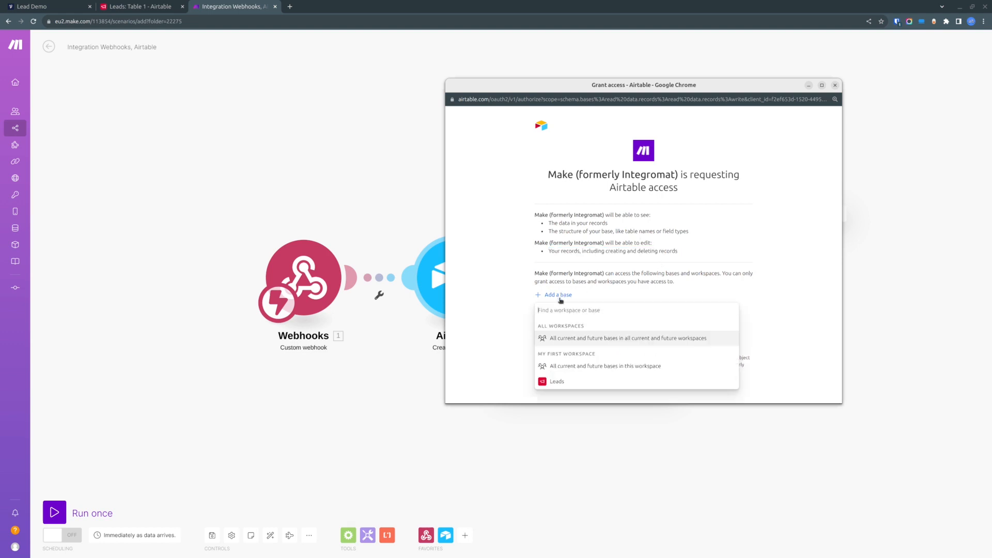
pyautogui.click(567, 386)
pyautogui.click(656, 345)
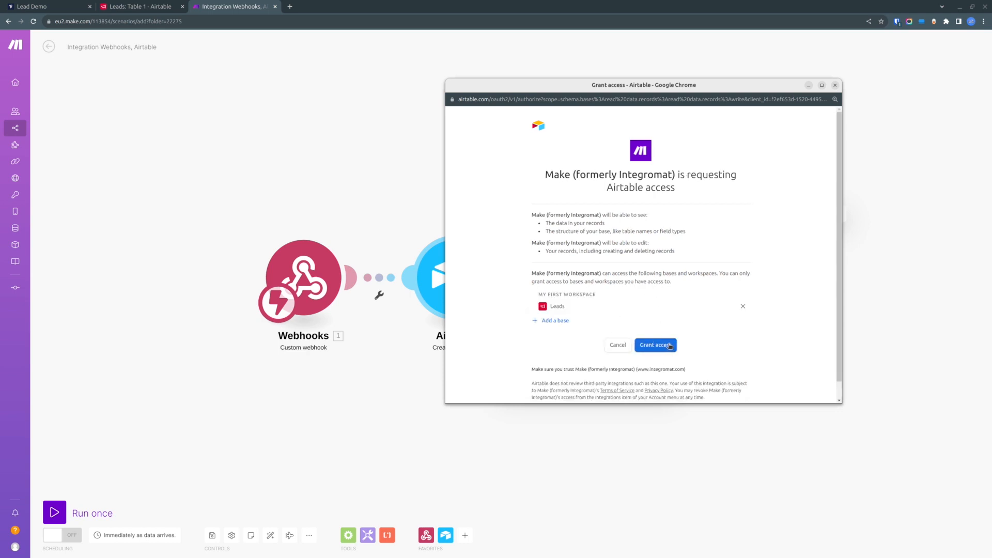
pyautogui.click(670, 346)
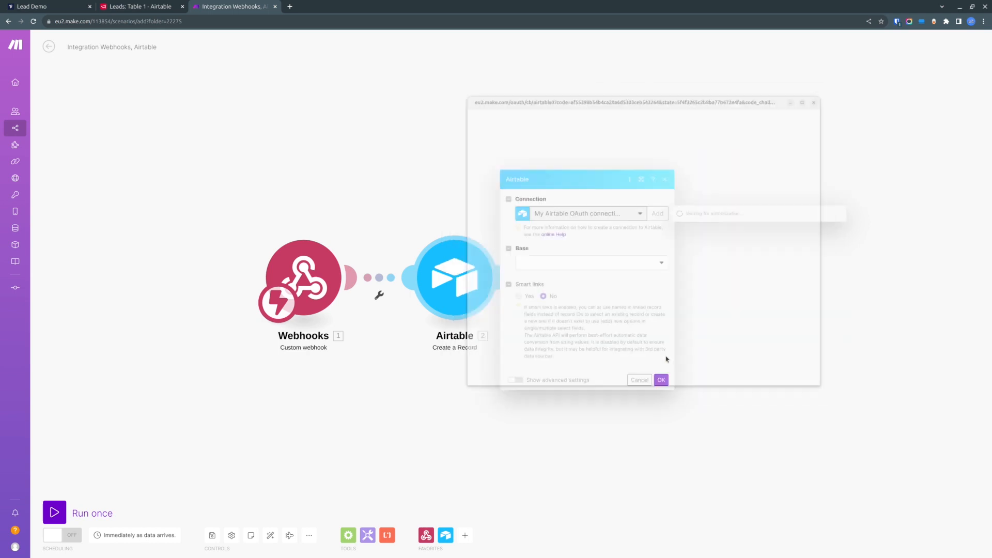
# - Set the Airtable module's base to Leads and its table to Table 1
pyautogui.click(617, 262)
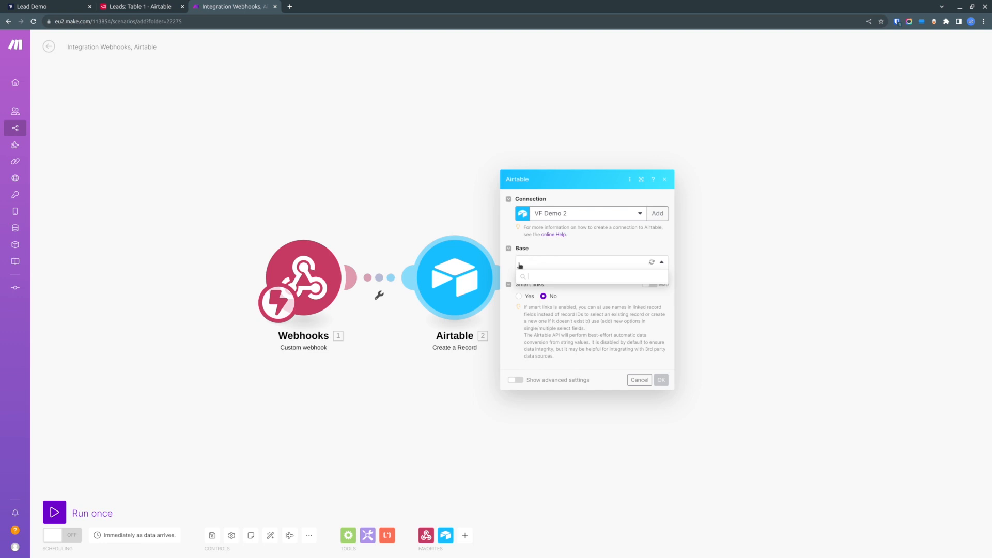
pyautogui.click(538, 279)
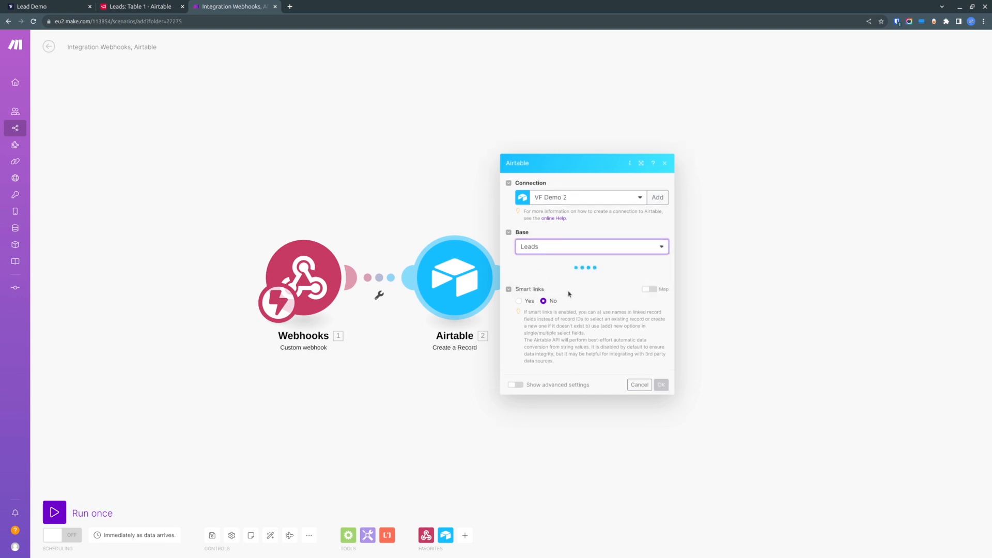
pyautogui.click(582, 285)
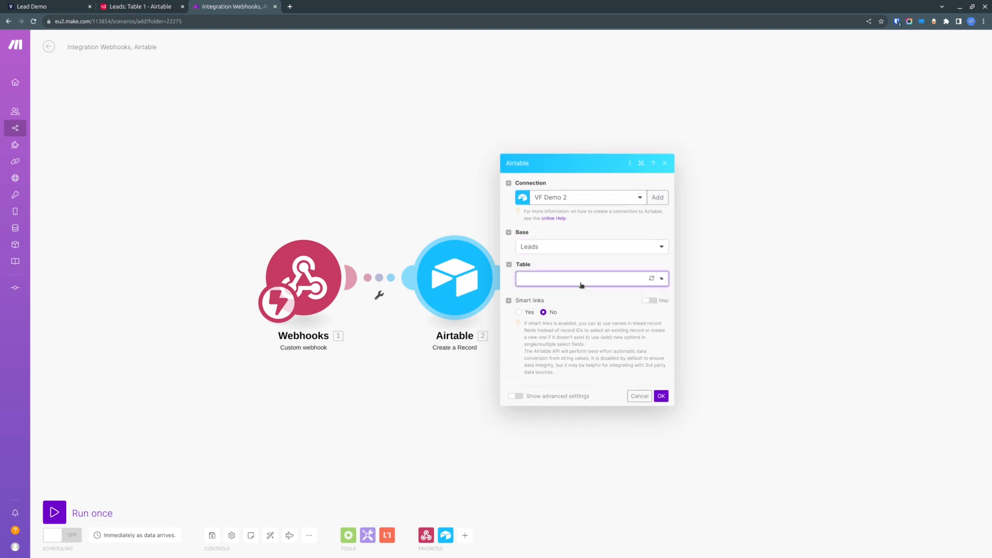
pyautogui.click(541, 296)
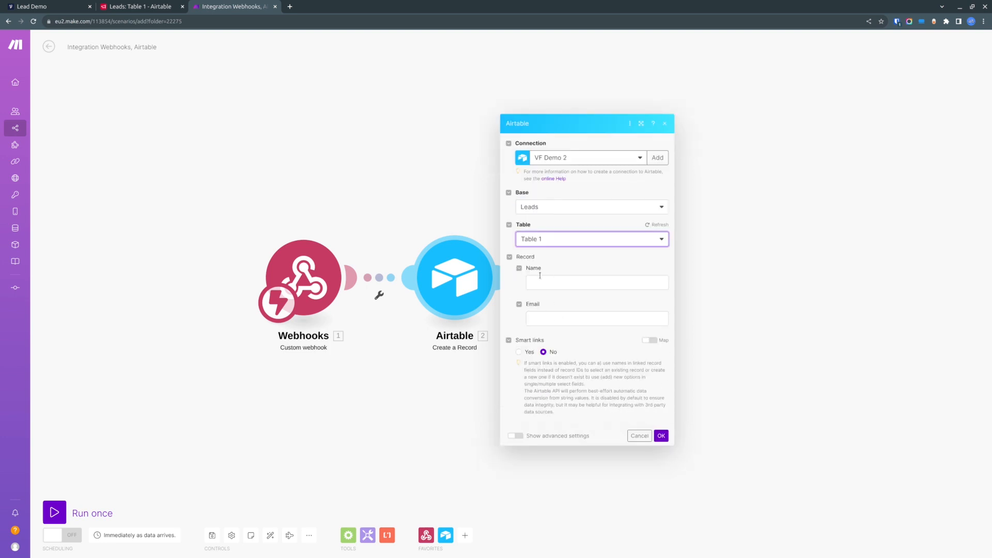
# - Map the webhook's Name and Email values into the record's Name and Email fields and save the module
pyautogui.click(538, 285)
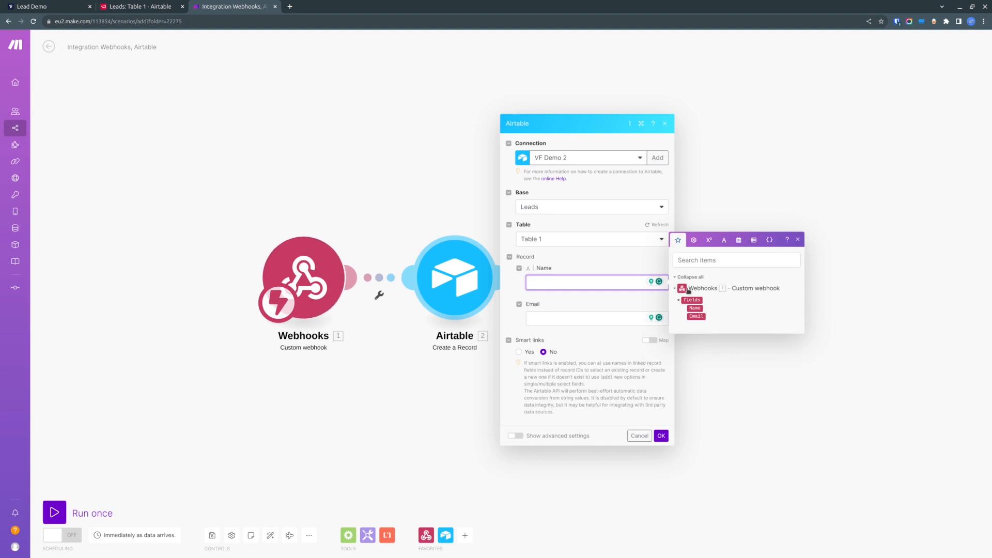
pyautogui.click(60, 8)
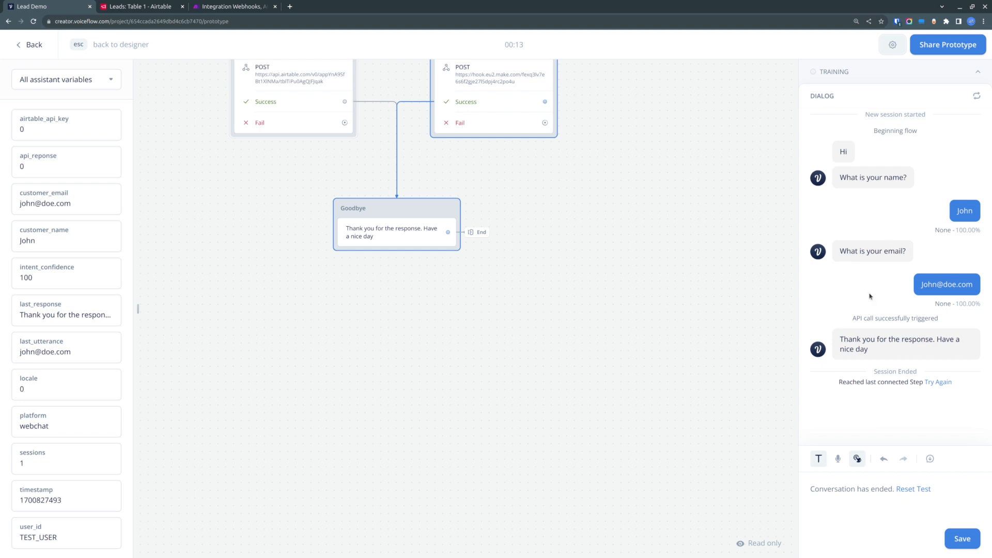
pyautogui.click(217, 8)
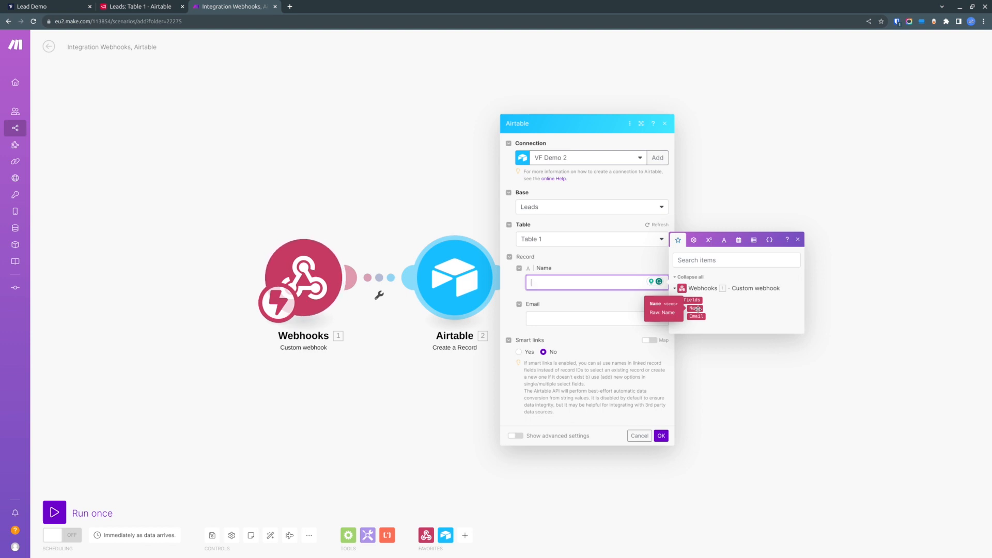
pyautogui.click(699, 309)
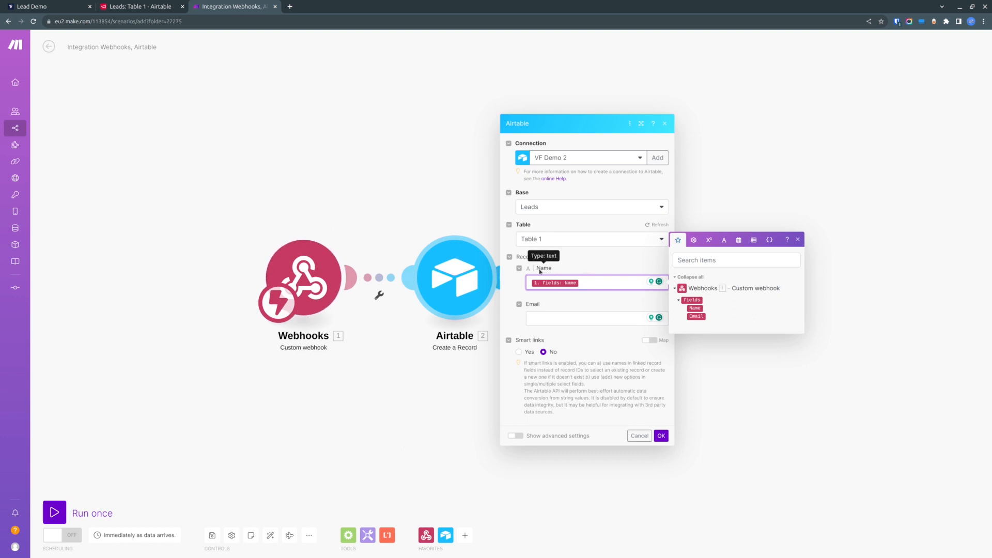
pyautogui.click(575, 319)
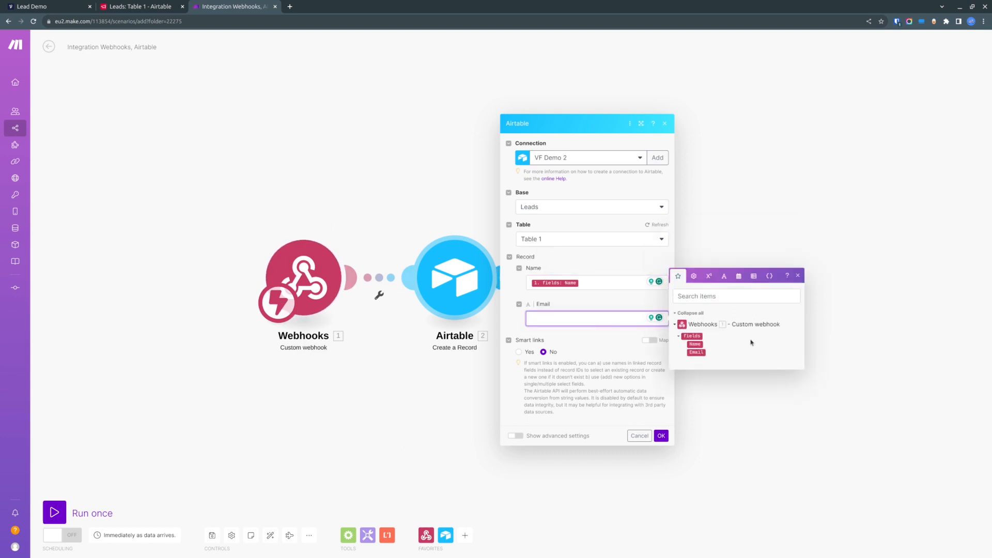
pyautogui.click(696, 352)
pyautogui.click(618, 360)
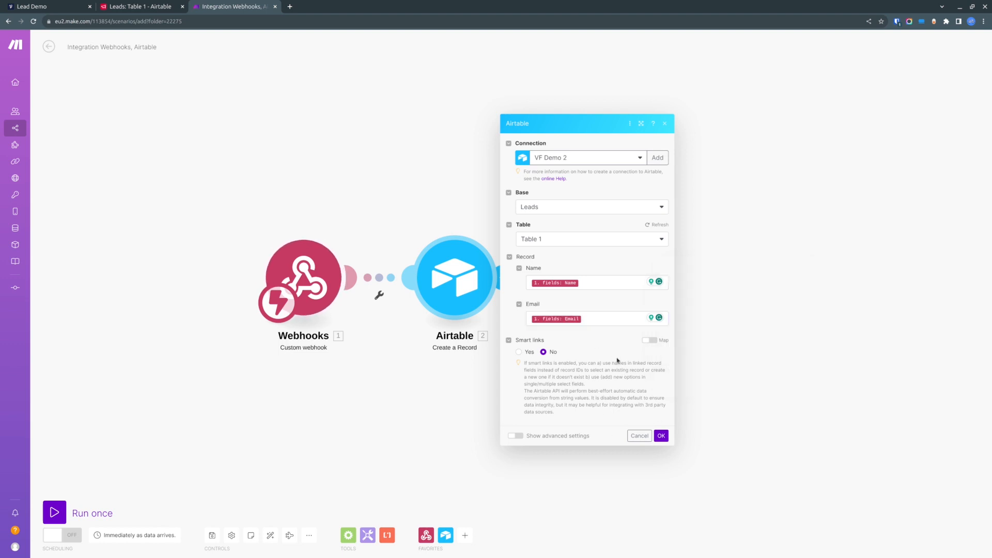
pyautogui.click(667, 436)
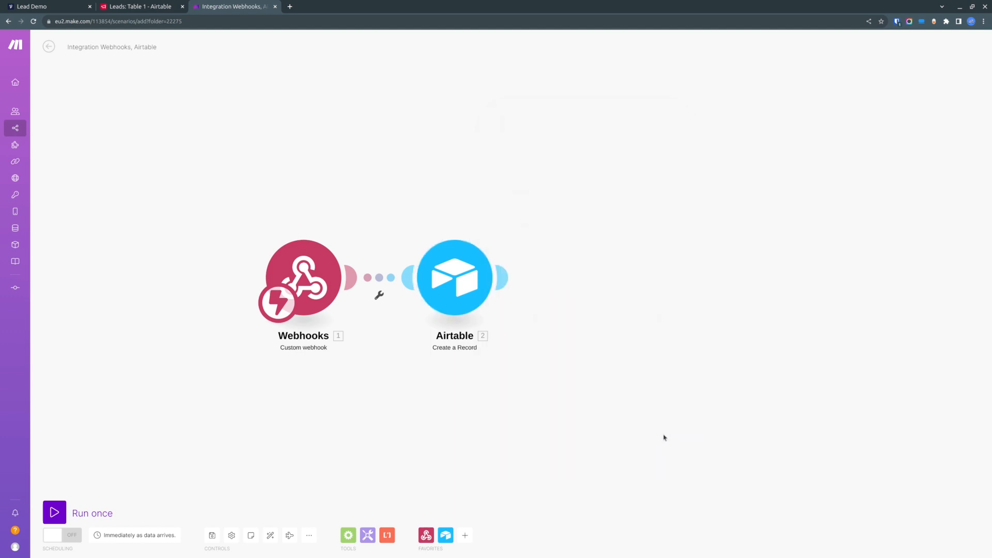
# - Add a Webhook response module after the Airtable module with status 200 and save it
pyautogui.click(502, 278)
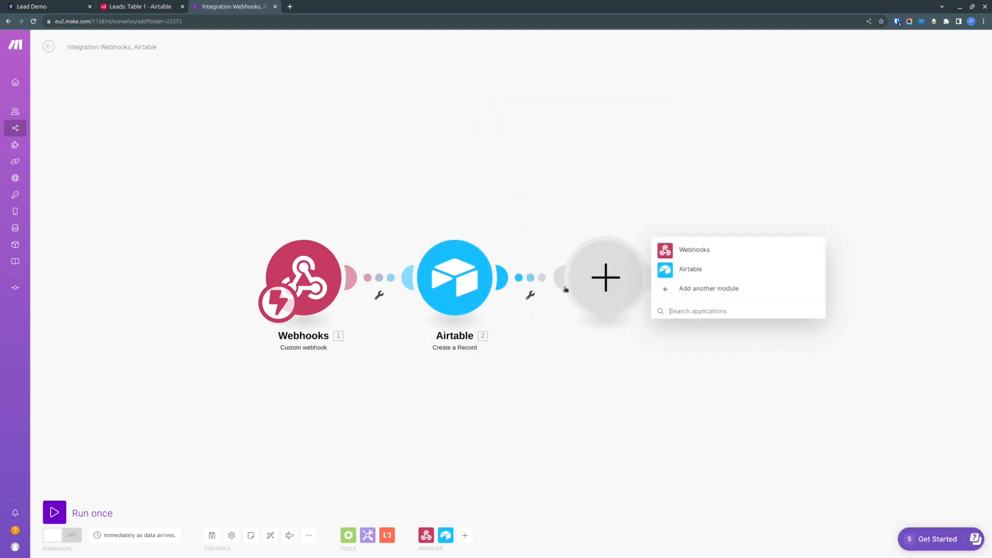
pyautogui.click(702, 251)
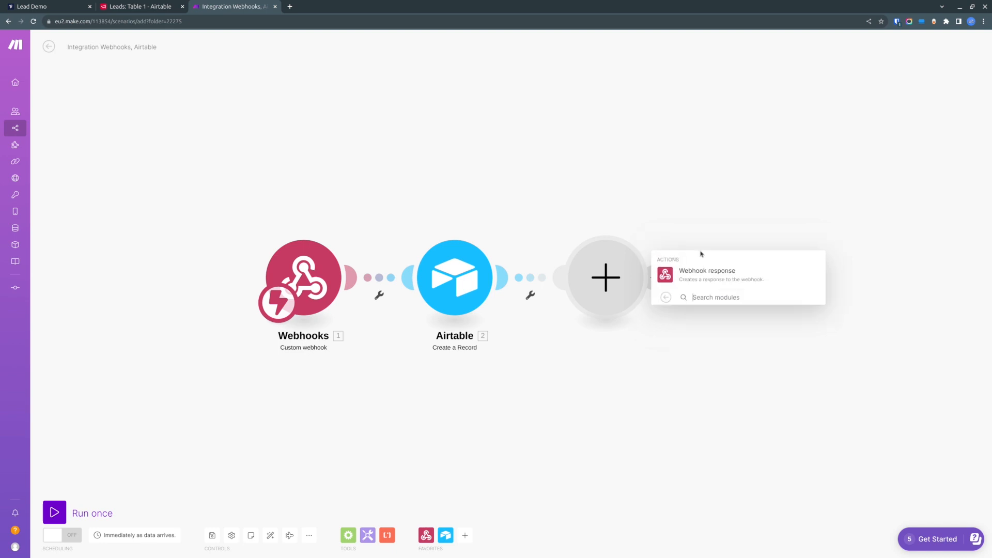
pyautogui.click(717, 277)
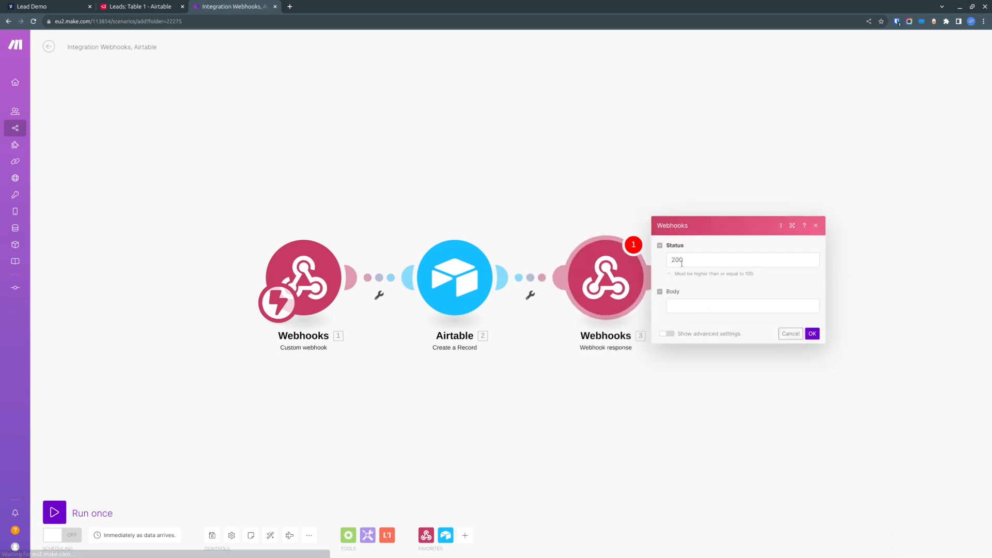
pyautogui.click(729, 259)
pyautogui.moveTo(690, 260); pyautogui.dragTo(646, 257)
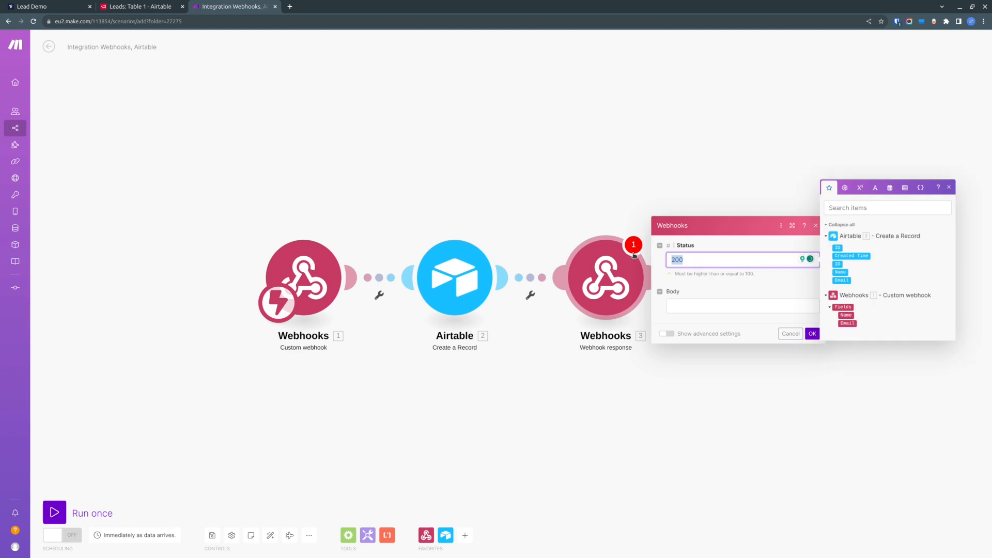
pyautogui.click(706, 307)
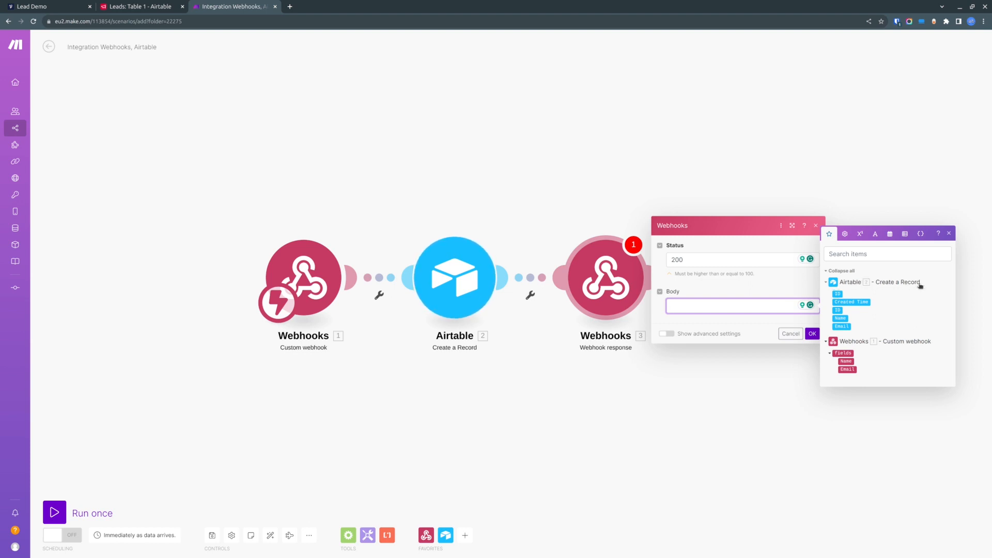
pyautogui.click(747, 326)
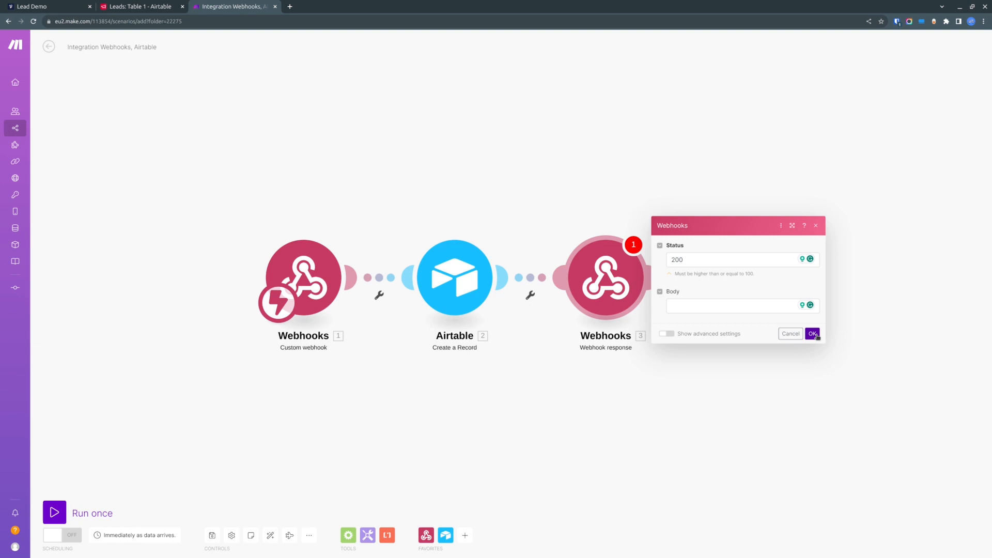
pyautogui.click(813, 333)
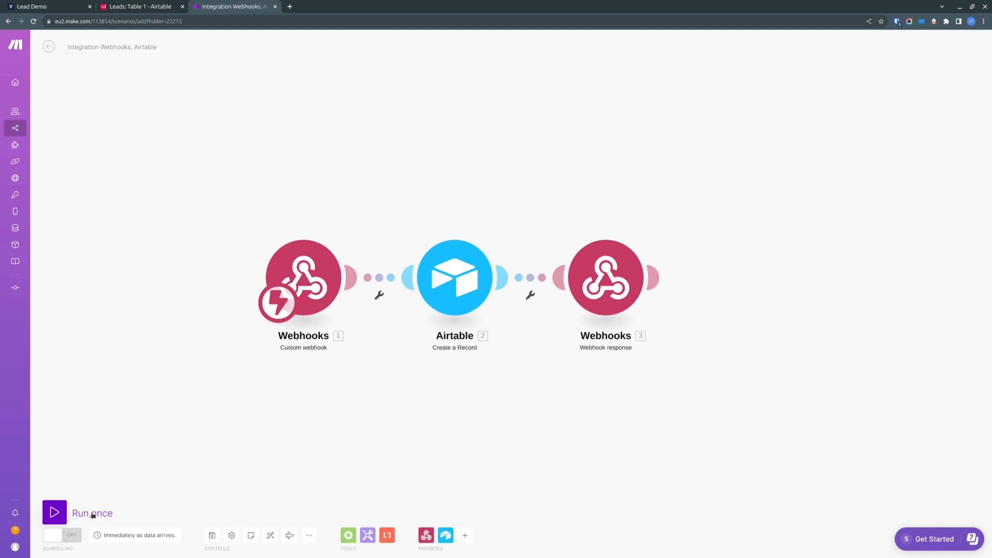
# - Run the scenario once so it listens for incoming webhook data, then return to the Voiceflow designer
pyautogui.click(53, 512)
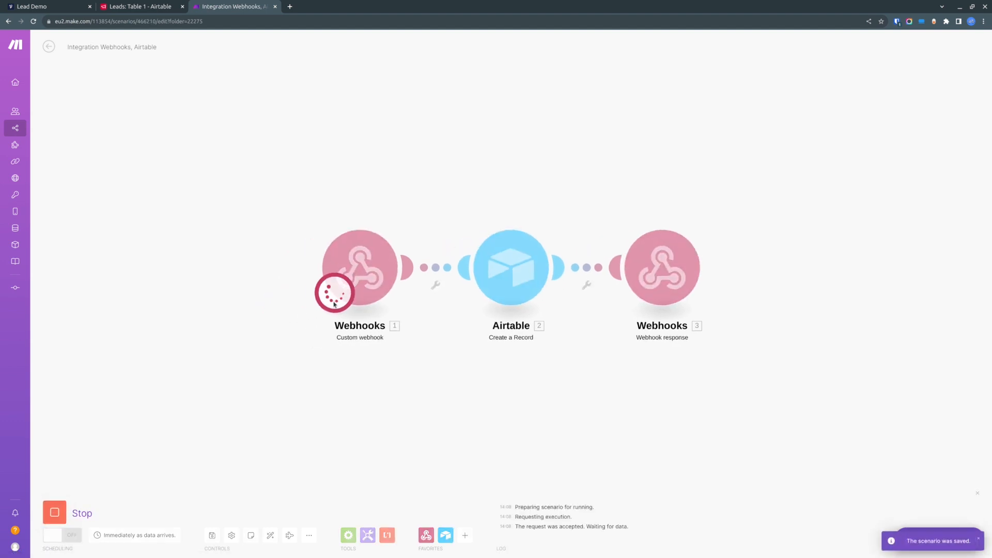
pyautogui.click(61, 5)
pyautogui.click(134, 5)
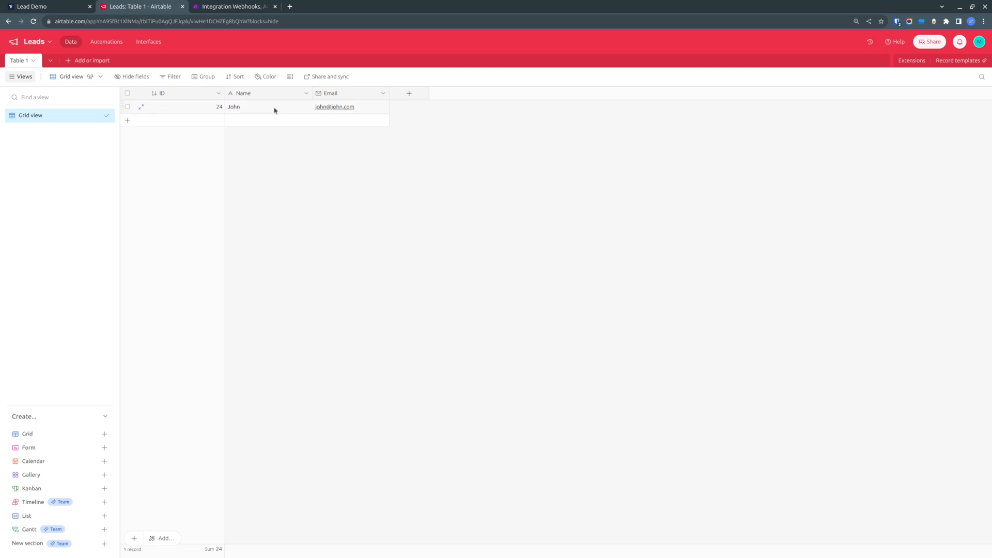
pyautogui.click(58, 6)
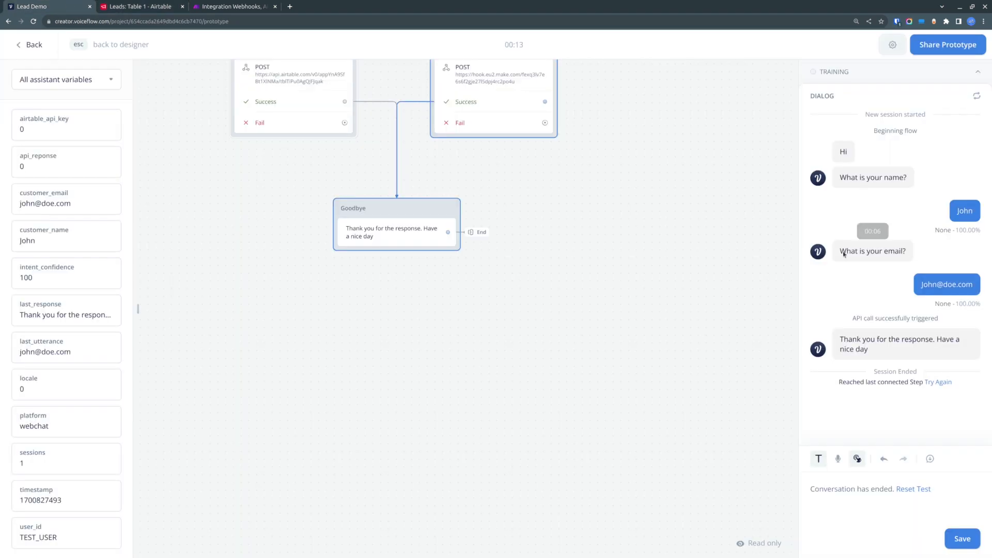
pyautogui.click(34, 45)
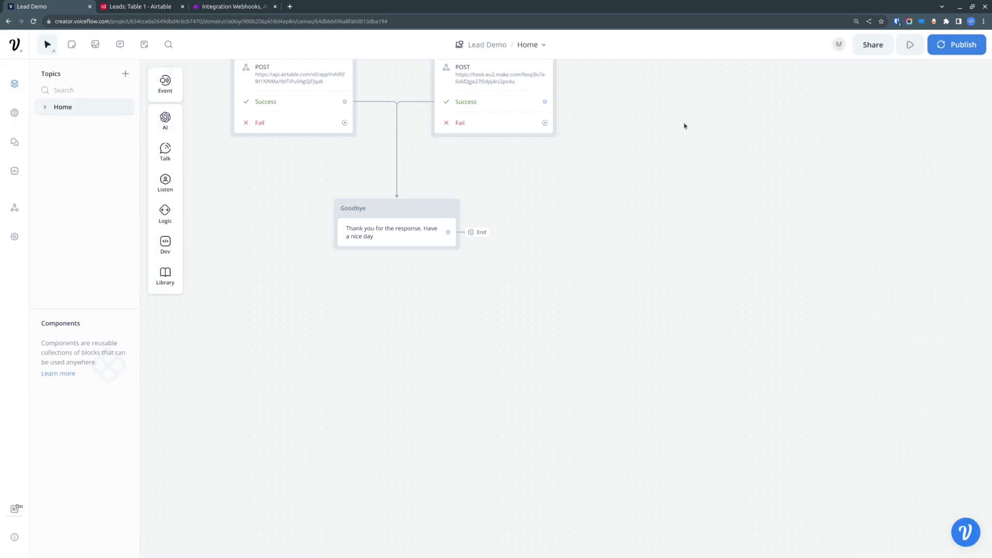
pyautogui.click(911, 45)
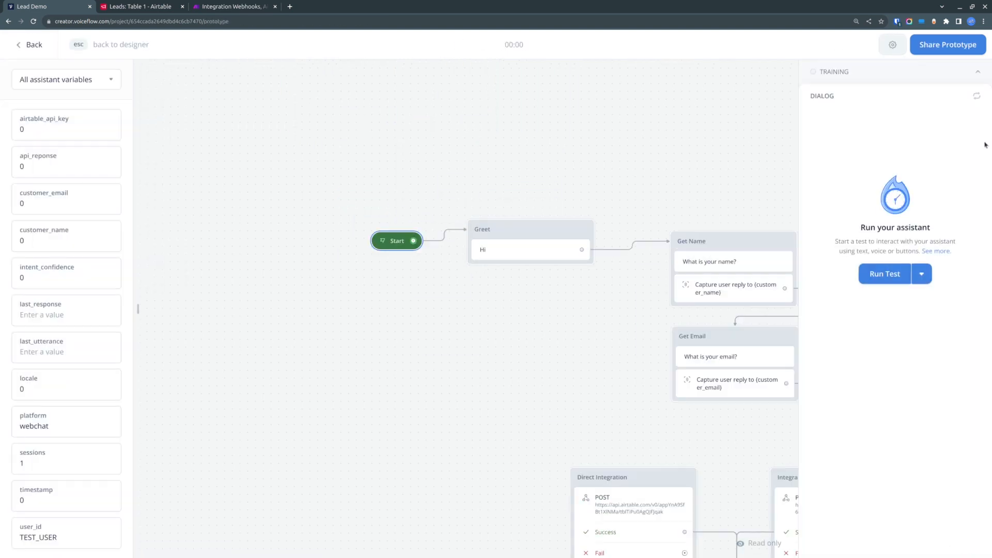
pyautogui.click(887, 274)
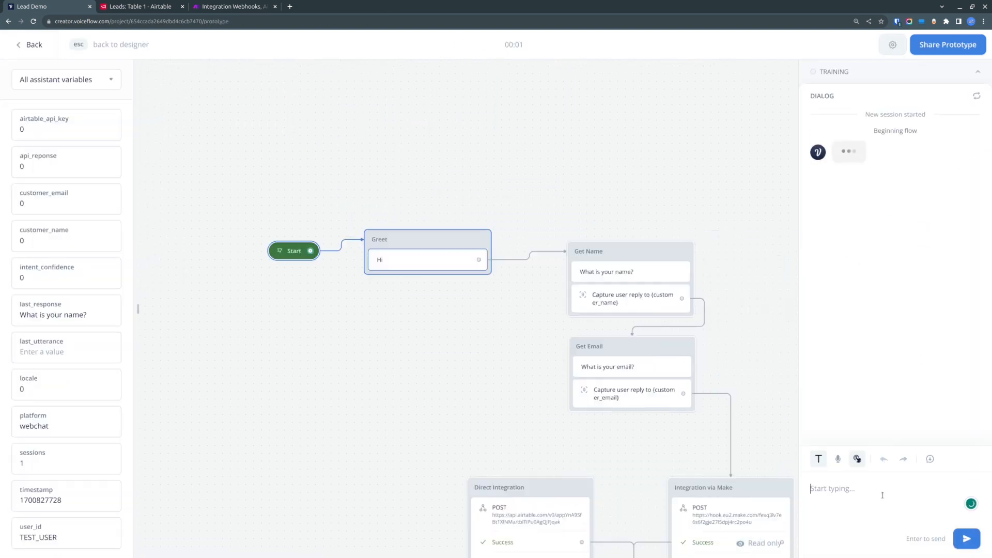
pyautogui.write('John')
pyautogui.press('Return')
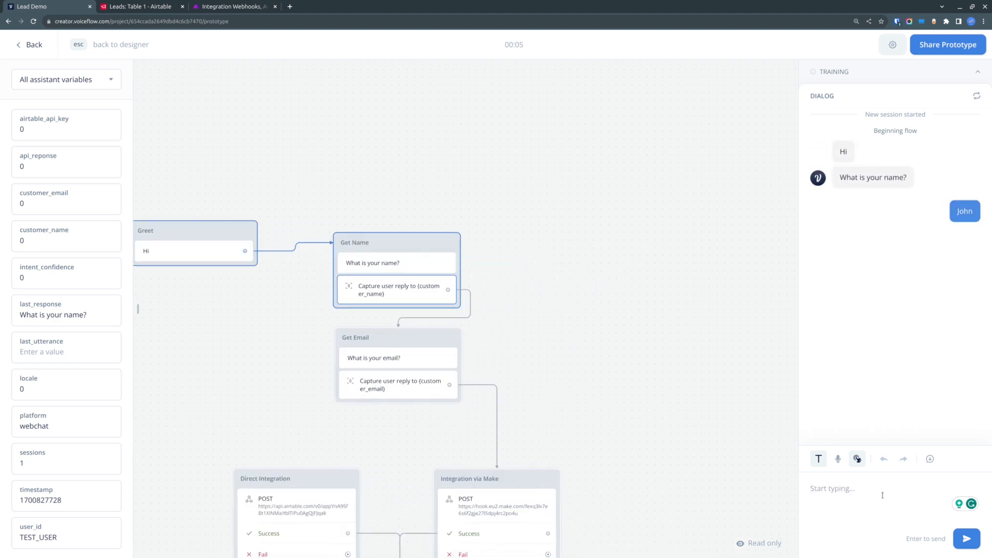
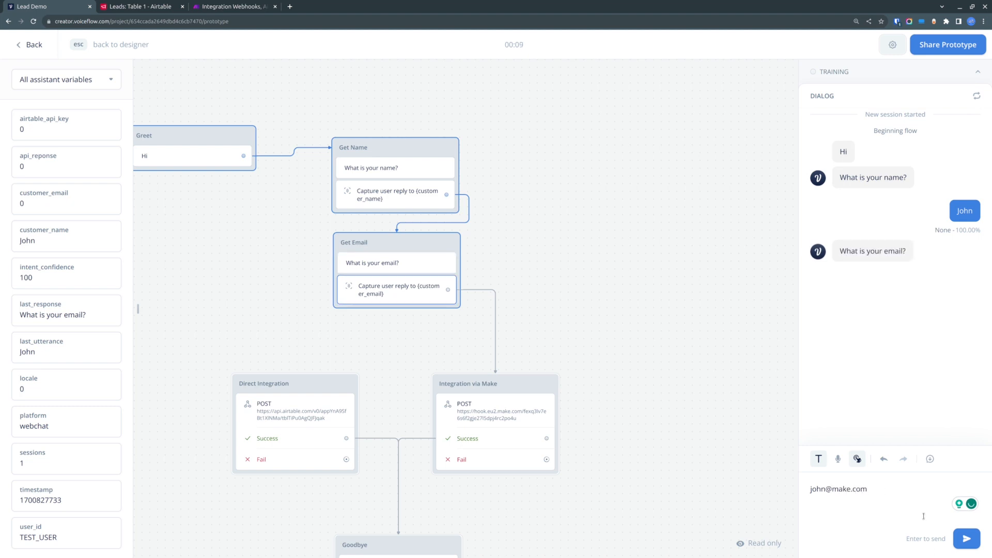
pyautogui.click(967, 538)
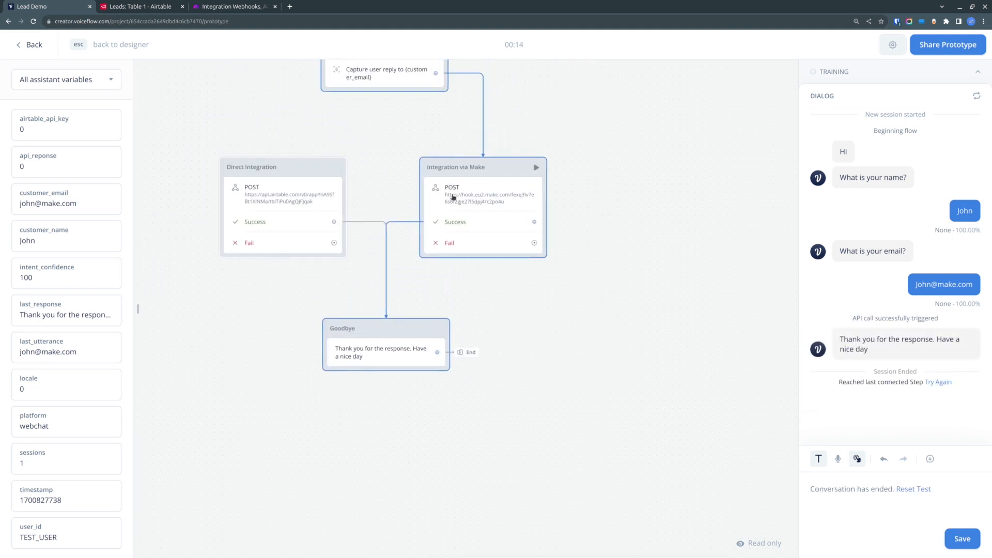
# - Check the scenario run and the Leads table for the new record
pyautogui.click(241, 6)
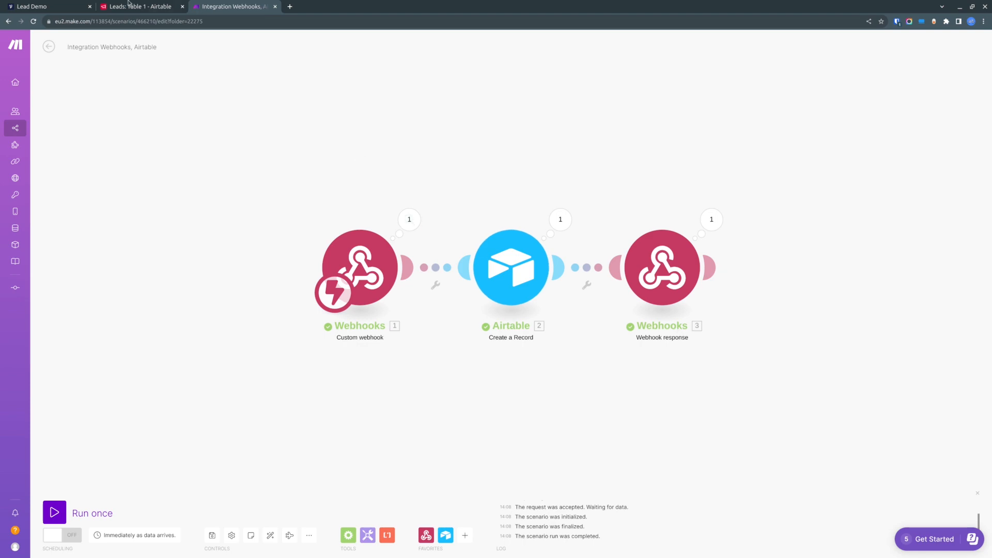
pyautogui.click(120, 5)
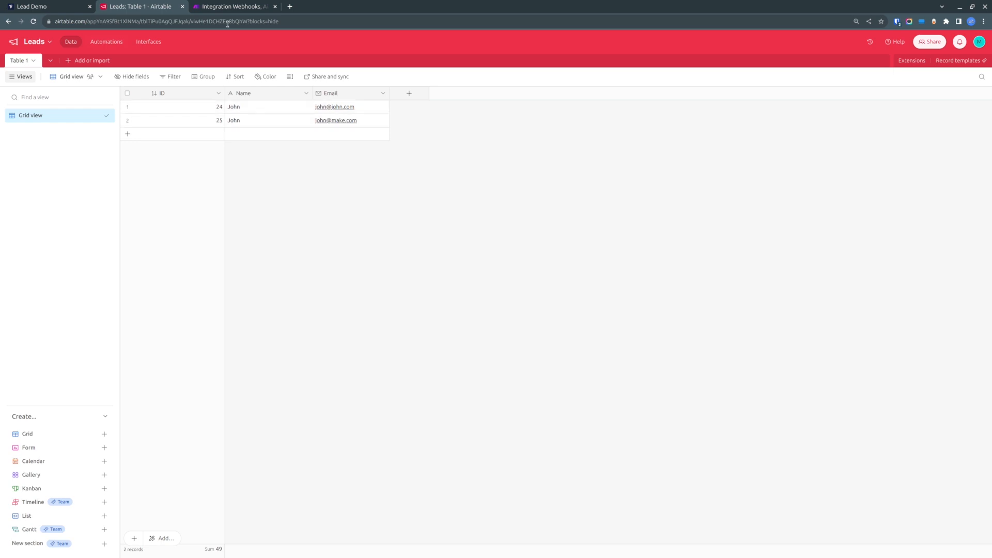
# - Switch the scenario's scheduling on so it runs immediately as data arrives, and return to the scenarios list
pyautogui.click(231, 5)
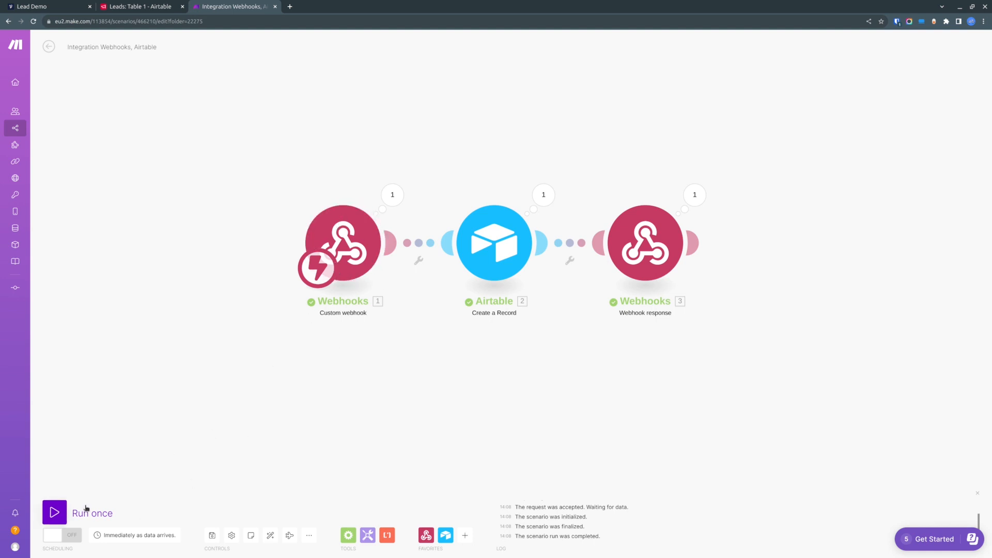
pyautogui.click(73, 538)
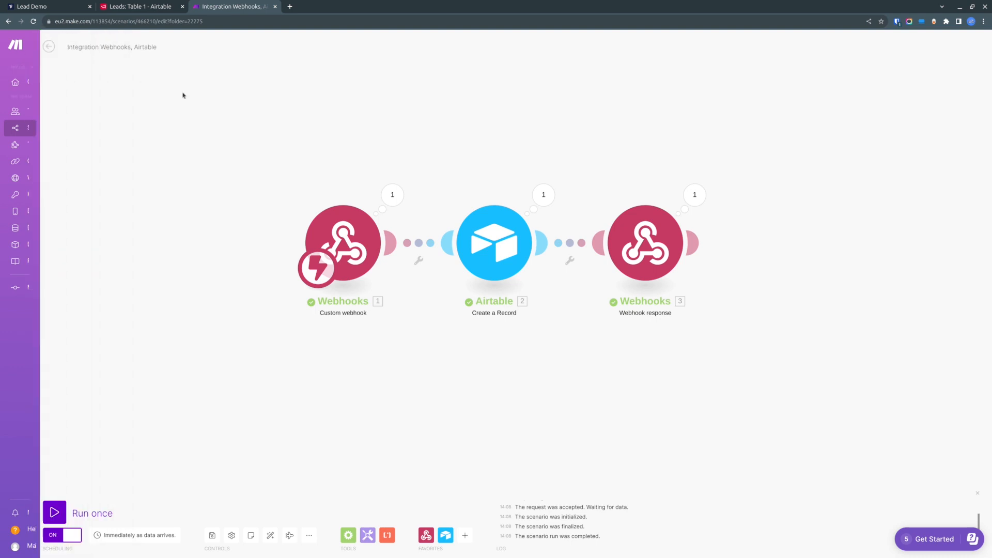
pyautogui.click(49, 46)
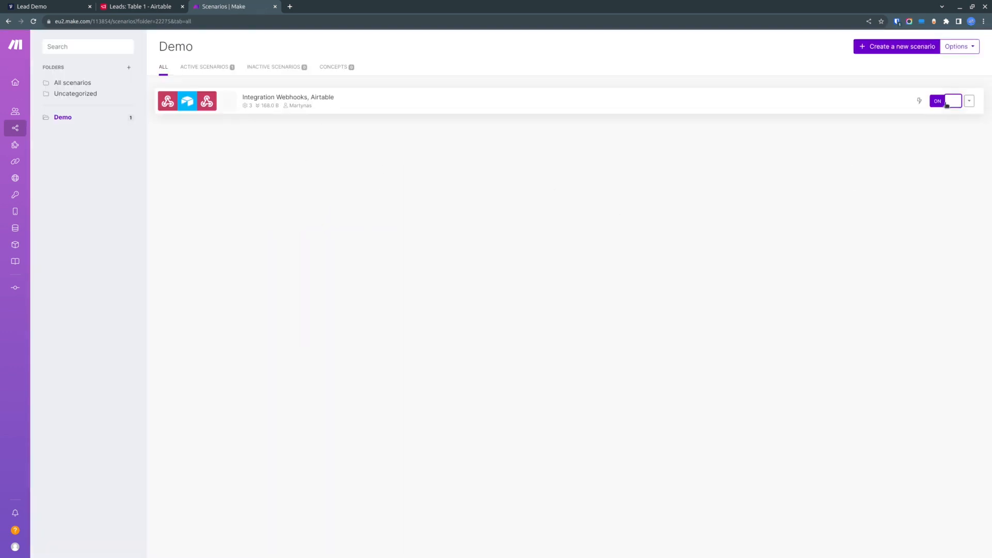
pyautogui.click(51, 7)
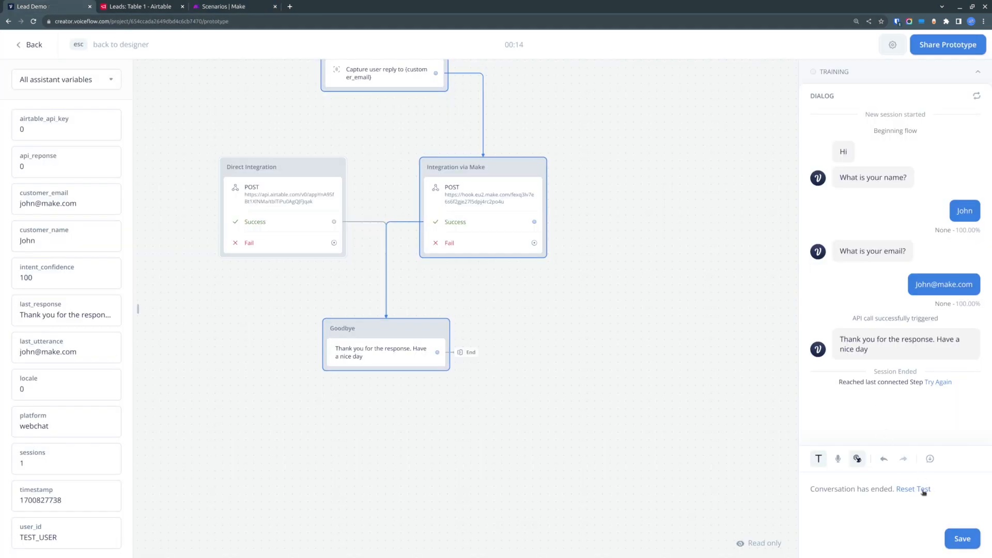
pyautogui.click(31, 45)
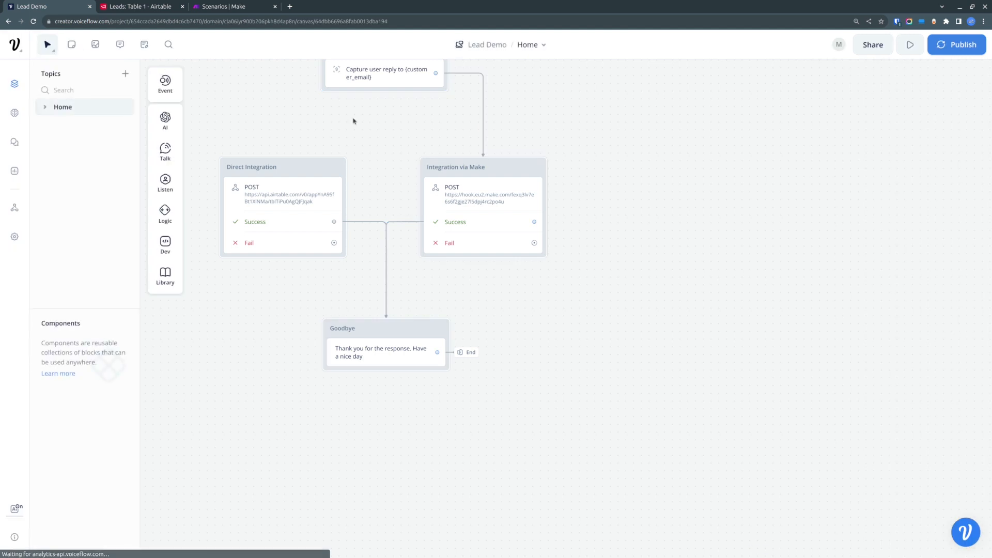
pyautogui.click(920, 46)
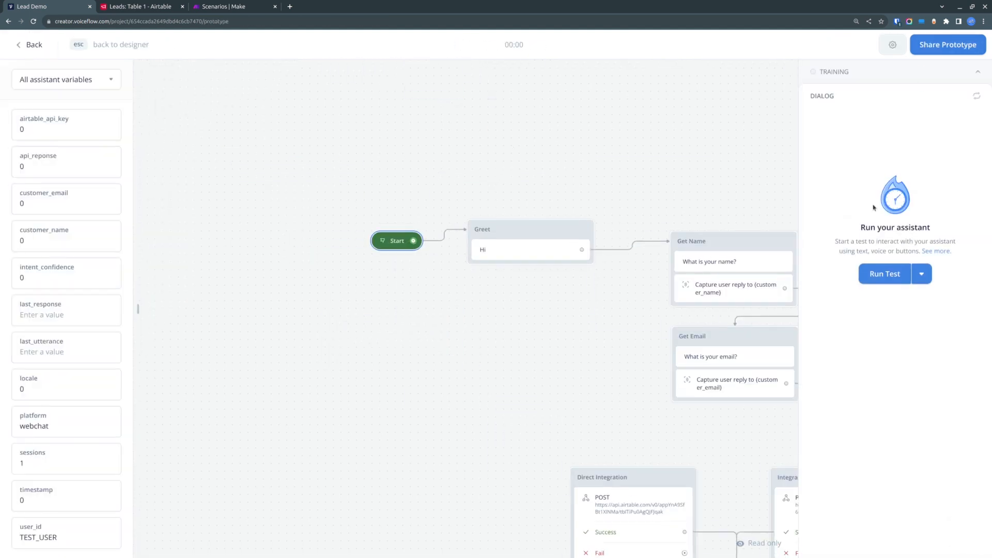
pyautogui.click(886, 273)
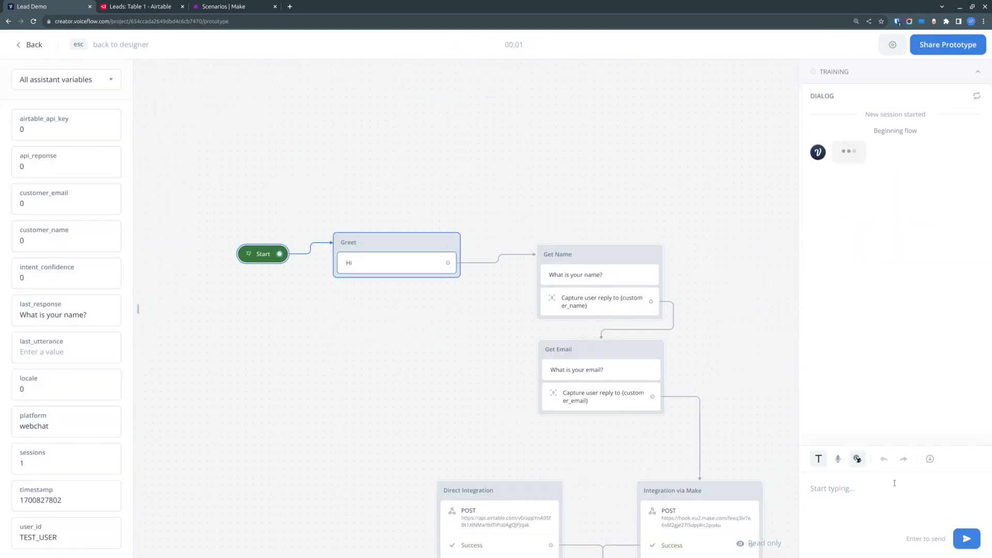
pyautogui.write('Peter')
pyautogui.press('Return')
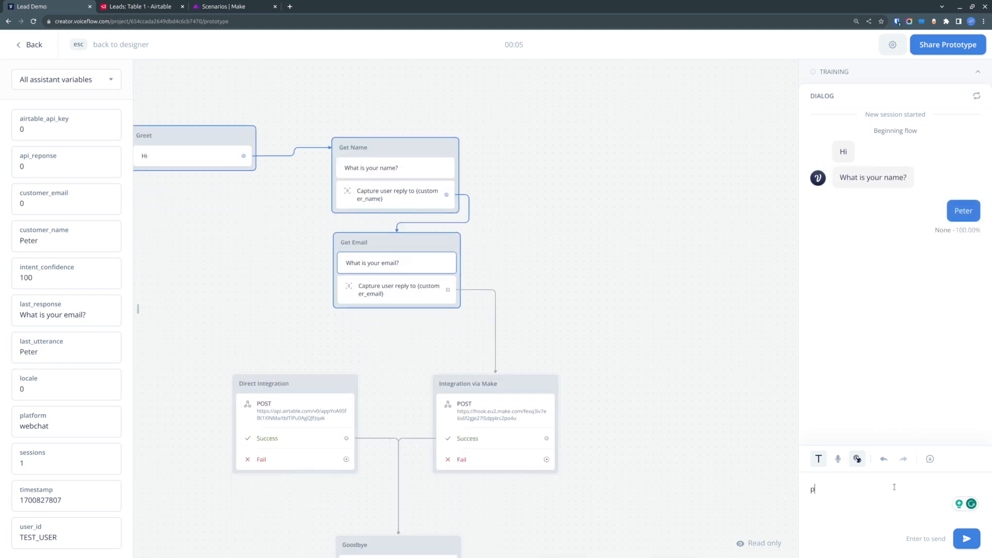
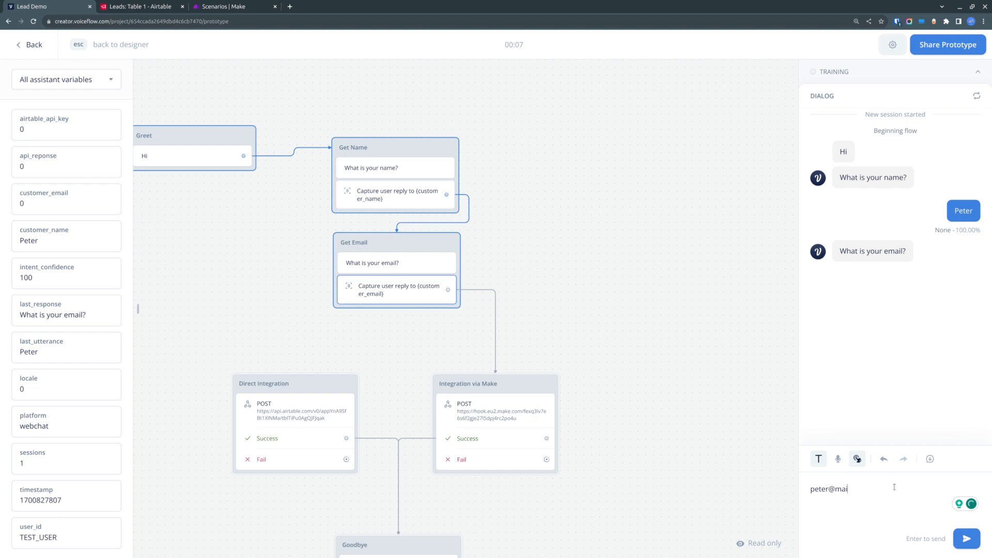
pyautogui.press('Return')
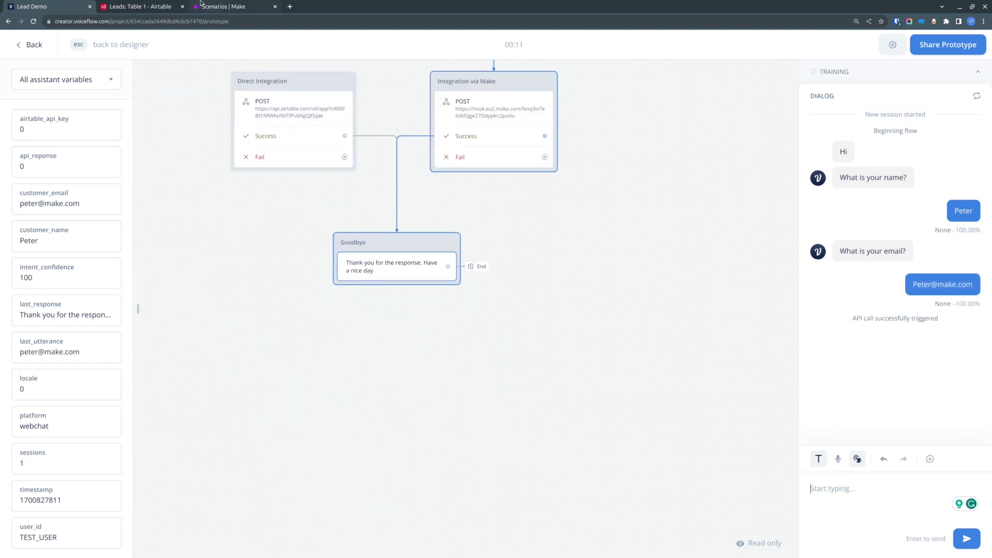
# - Check the Leads table for the new record and review the tested flow in Voiceflow
pyautogui.click(153, 8)
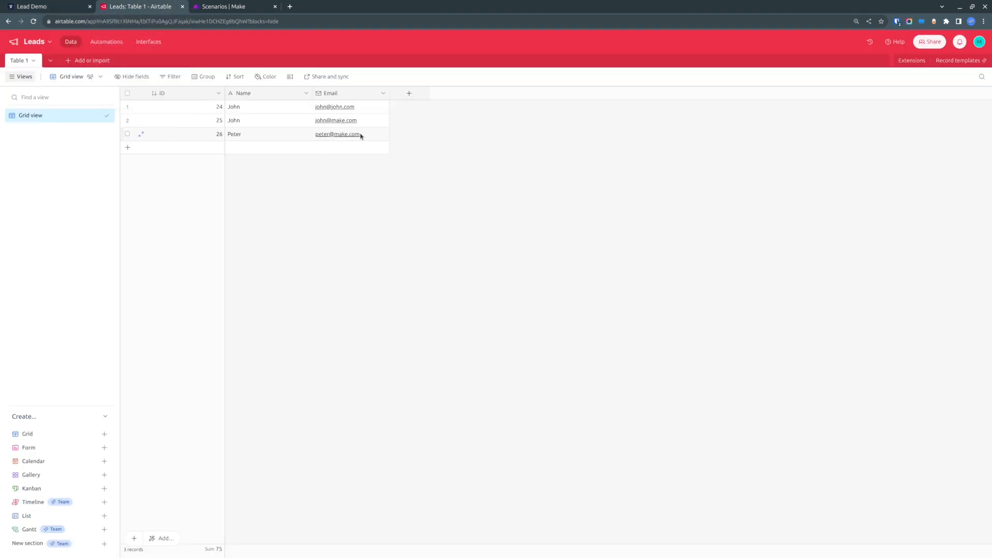
pyautogui.click(238, 7)
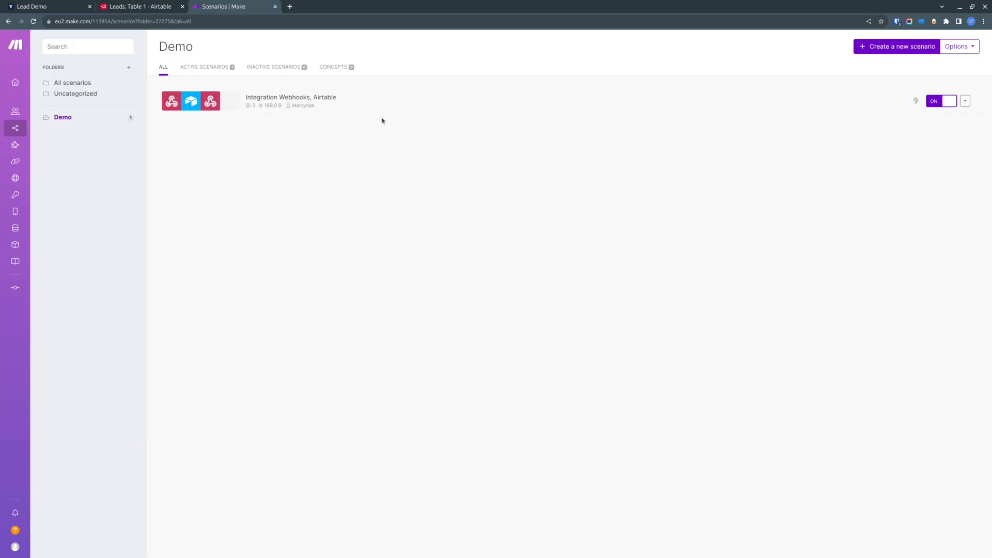
pyautogui.click(54, 6)
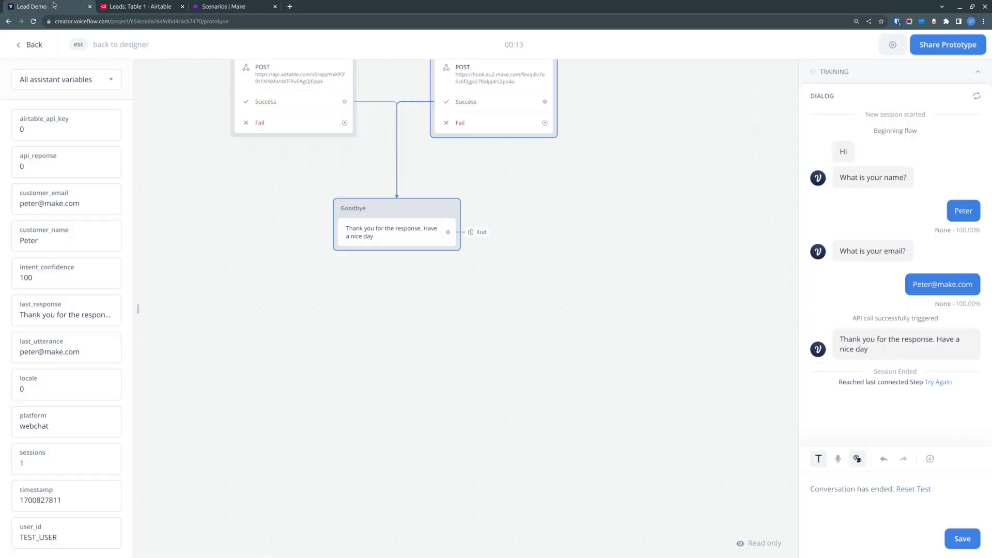
pyautogui.scroll(5, 588, 343)
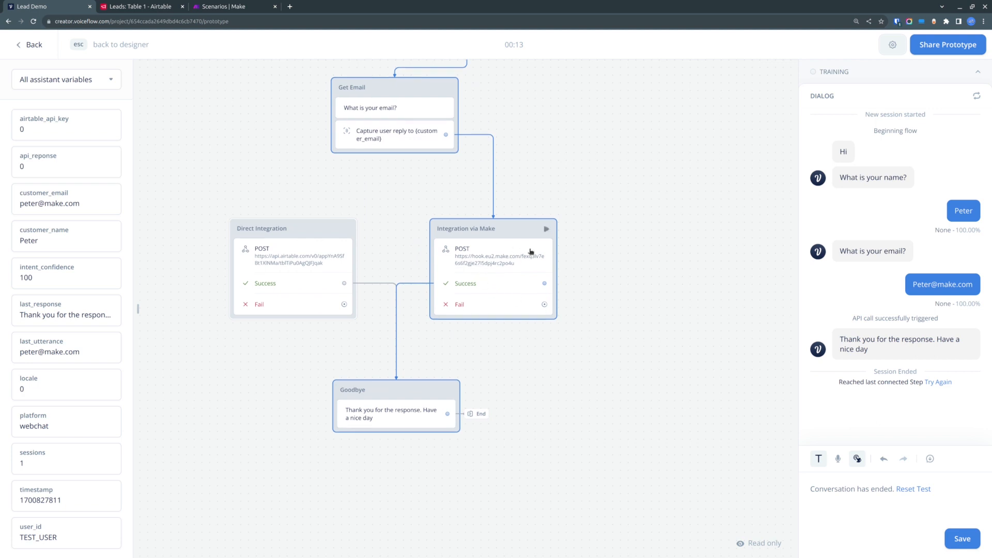
pyautogui.moveTo(230, 202); pyautogui.dragTo(304, 223)
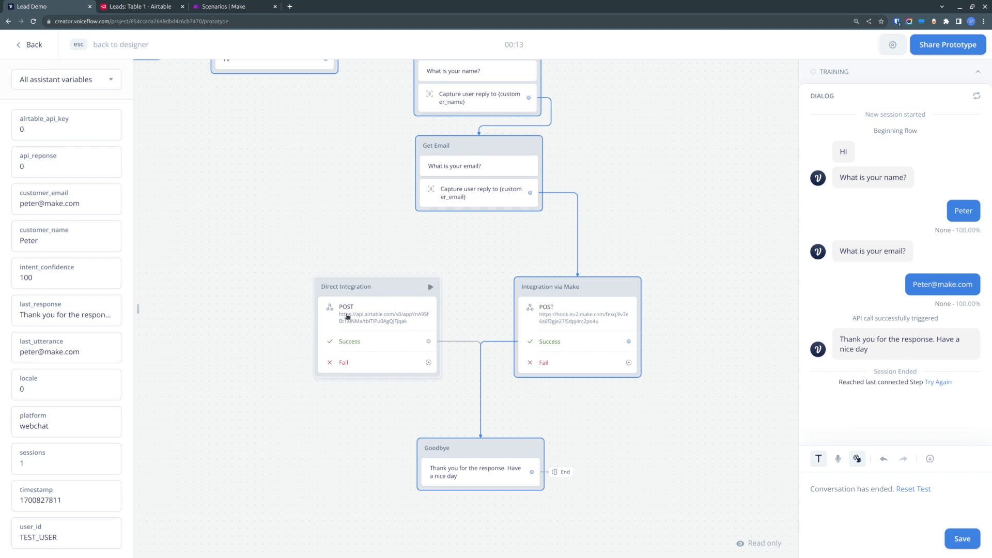
pyautogui.moveTo(341, 220); pyautogui.dragTo(288, 274)
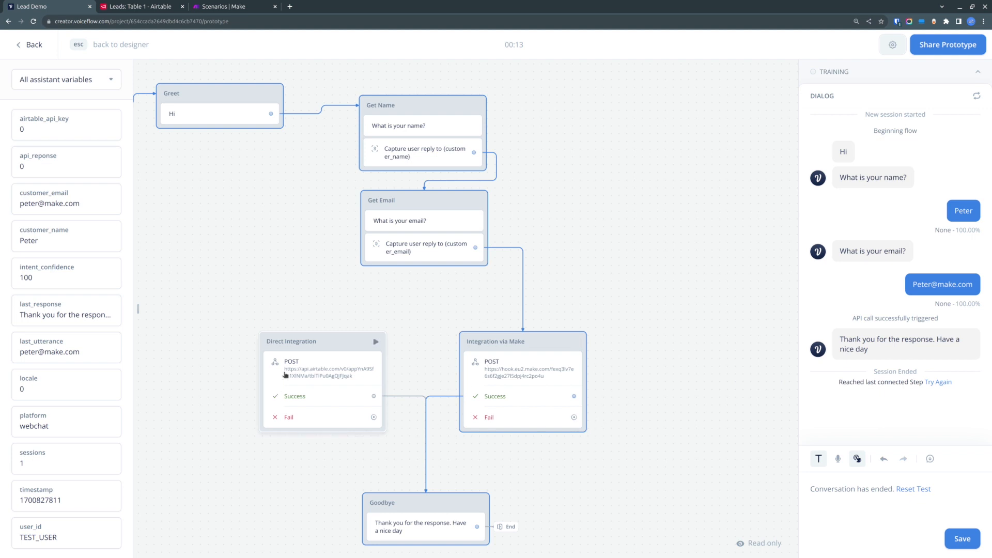
pyautogui.click(156, 5)
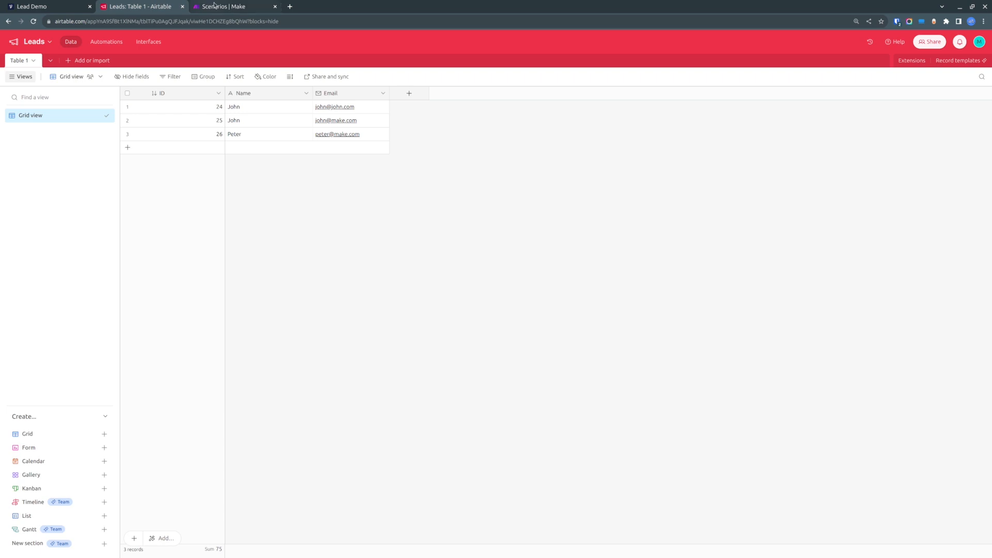
pyautogui.click(60, 5)
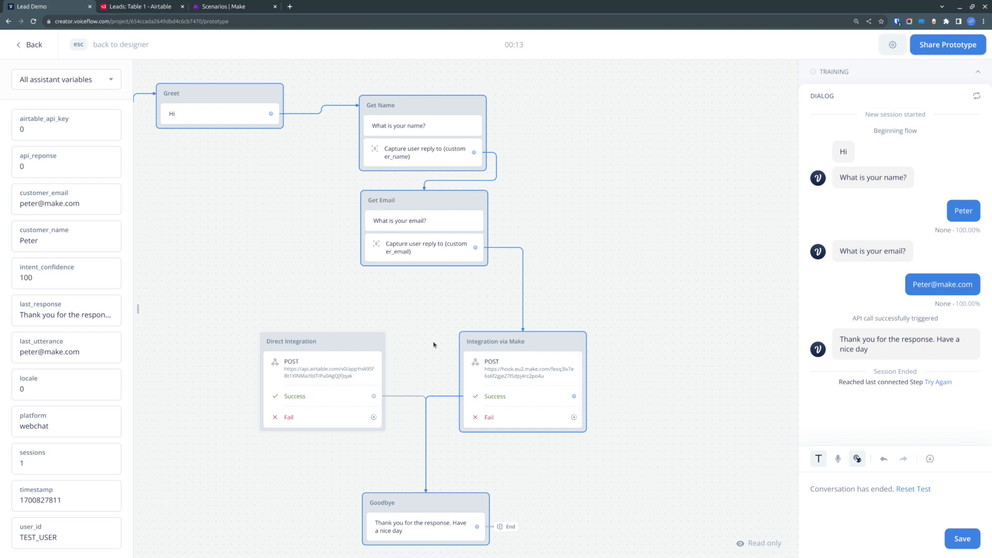
pyautogui.click(144, 7)
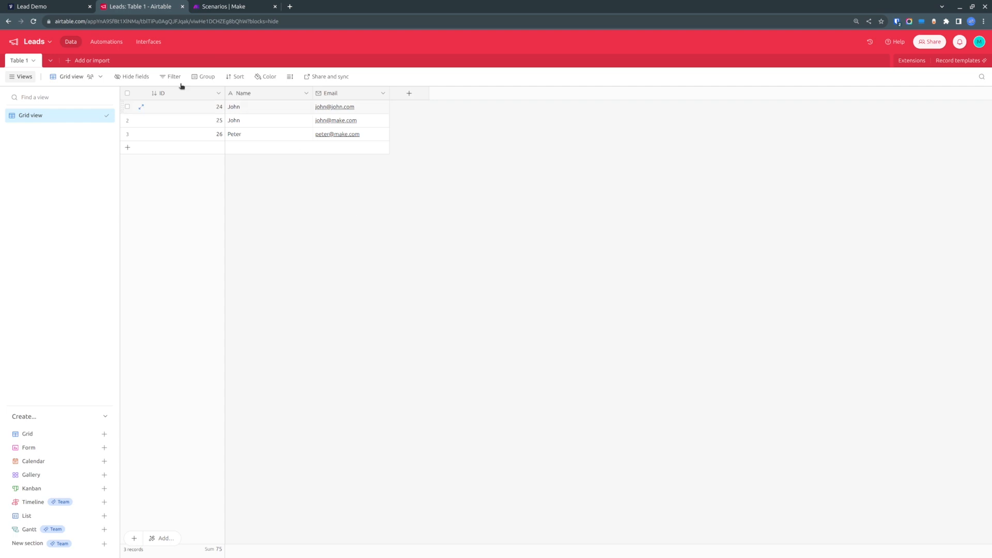
pyautogui.click(232, 6)
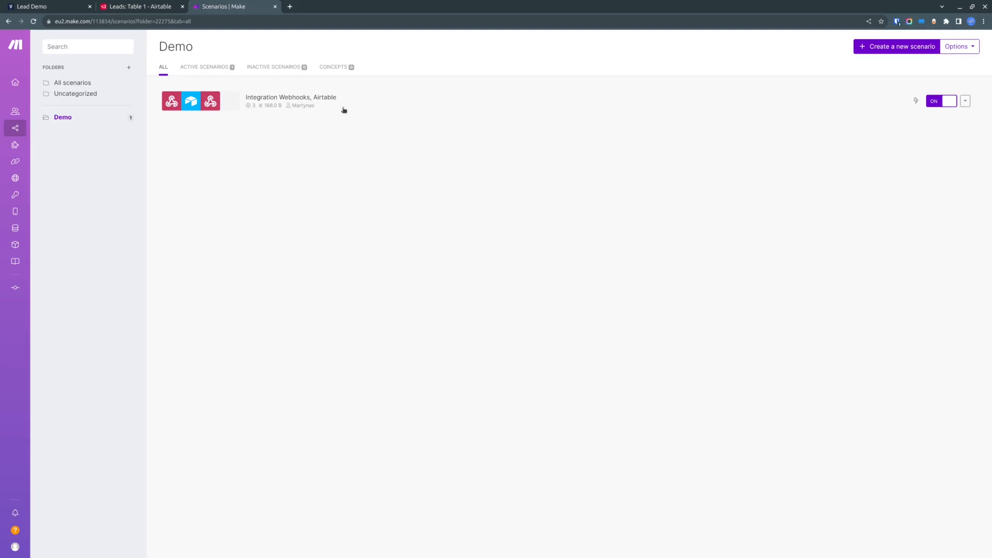
# - Open the Integration Webhooks, Airtable scenario and add an Email module with the Send an Email action
pyautogui.click(454, 104)
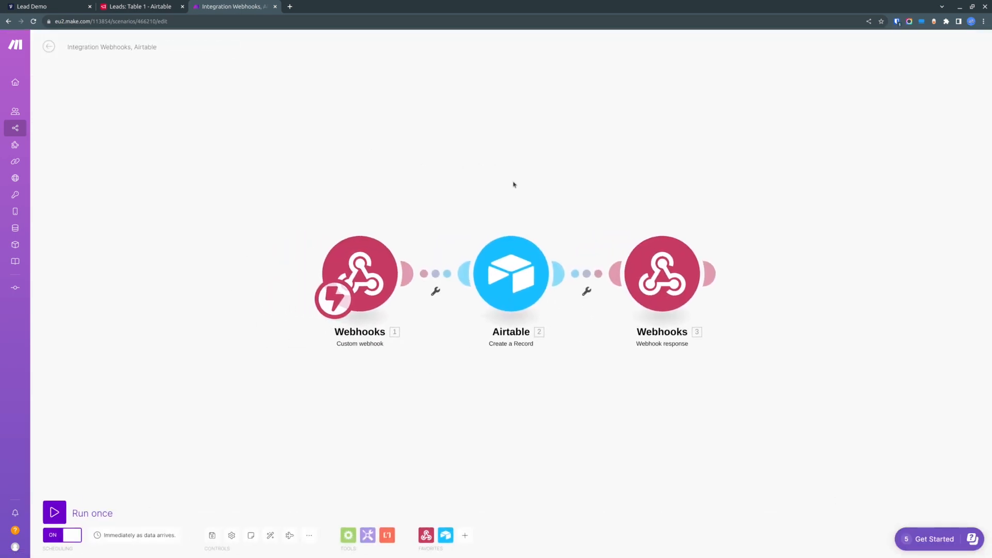
pyautogui.moveTo(513, 185); pyautogui.dragTo(395, 148)
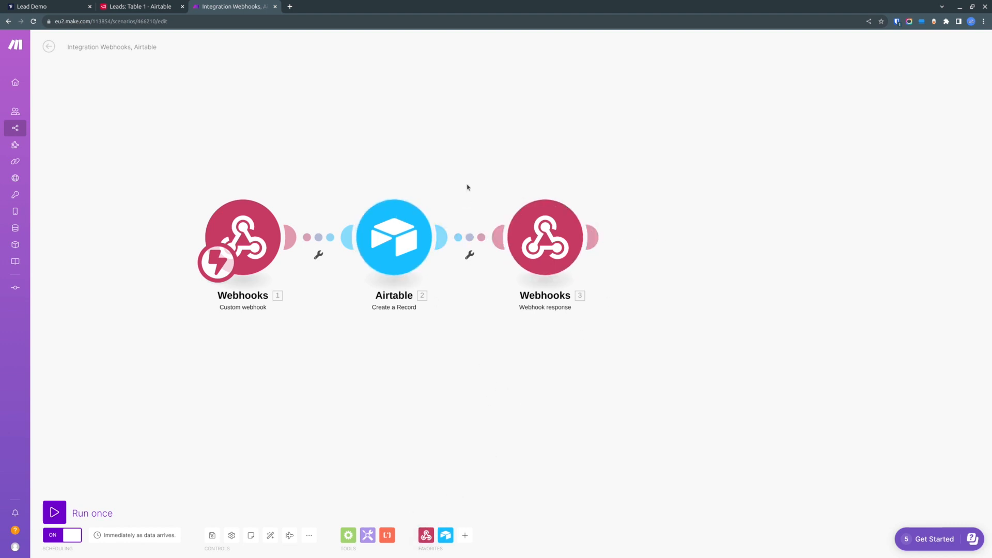
pyautogui.rightClick(456, 157)
pyautogui.click(484, 161)
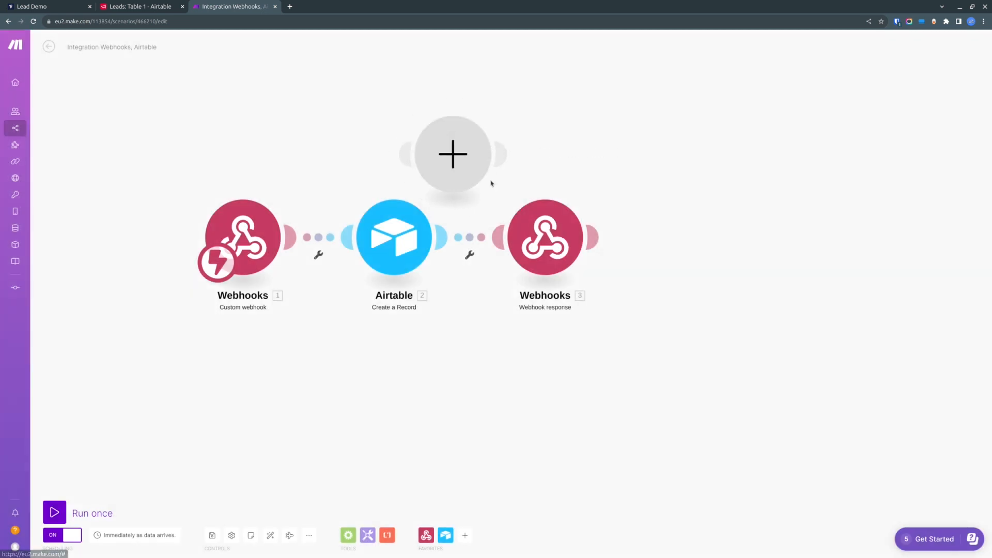
pyautogui.click(457, 152)
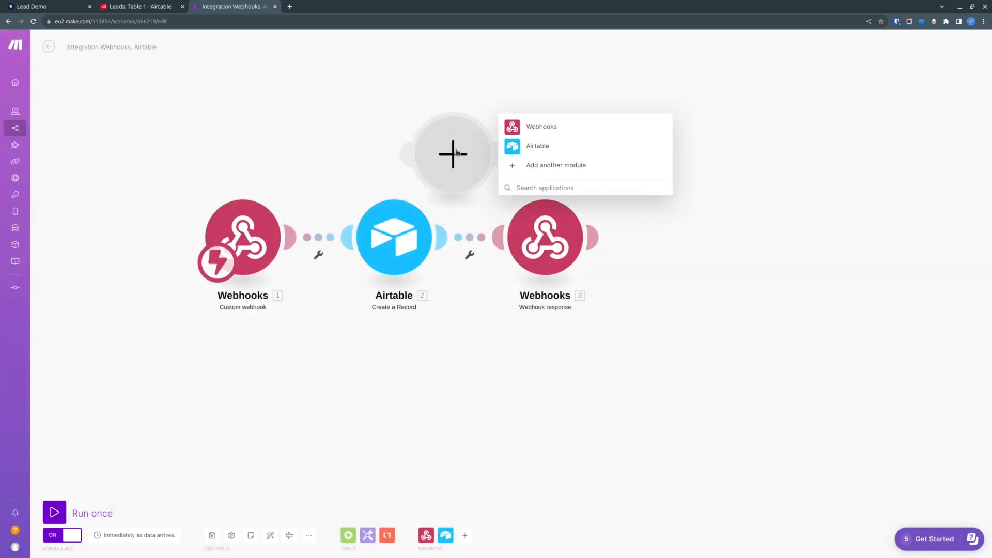
pyautogui.write('email')
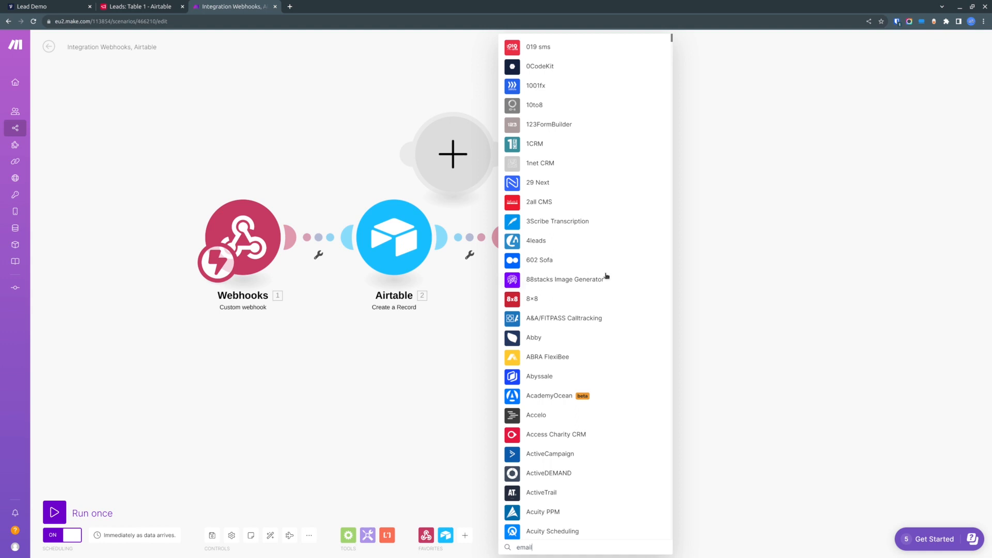
pyautogui.click(568, 51)
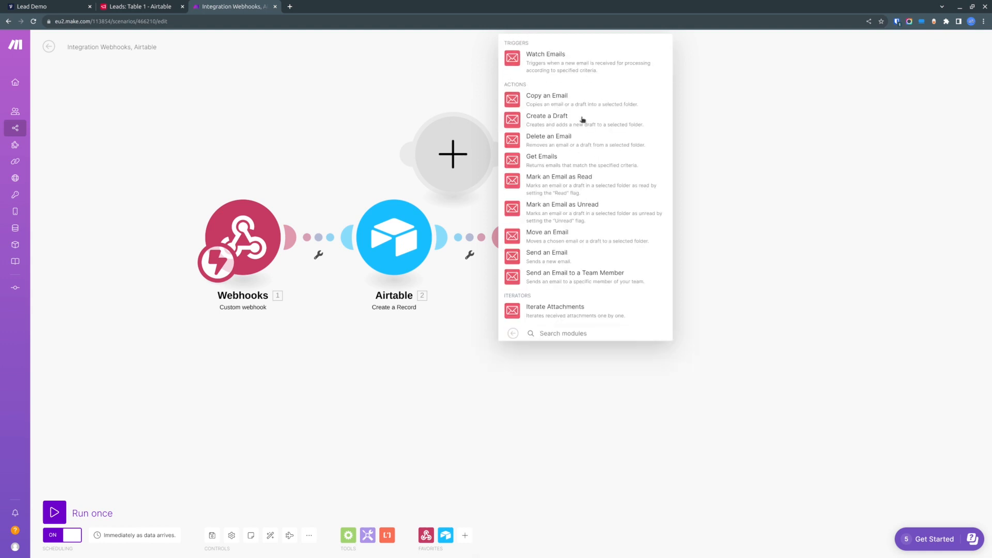
pyautogui.click(548, 253)
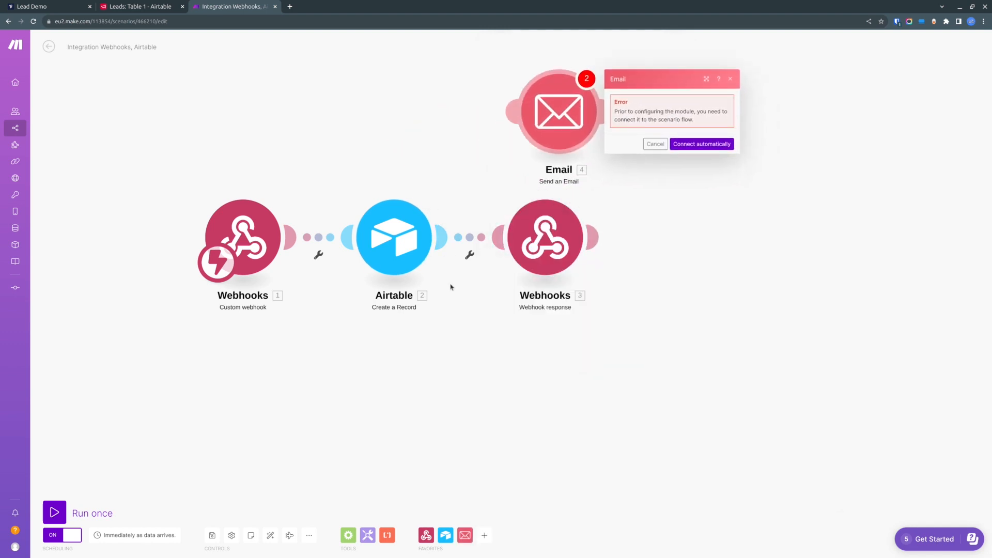
# - Insert the Email module between the Airtable module and the Webhook response by removing the old link and reconnecting both routes
pyautogui.moveTo(588, 242); pyautogui.dragTo(651, 265)
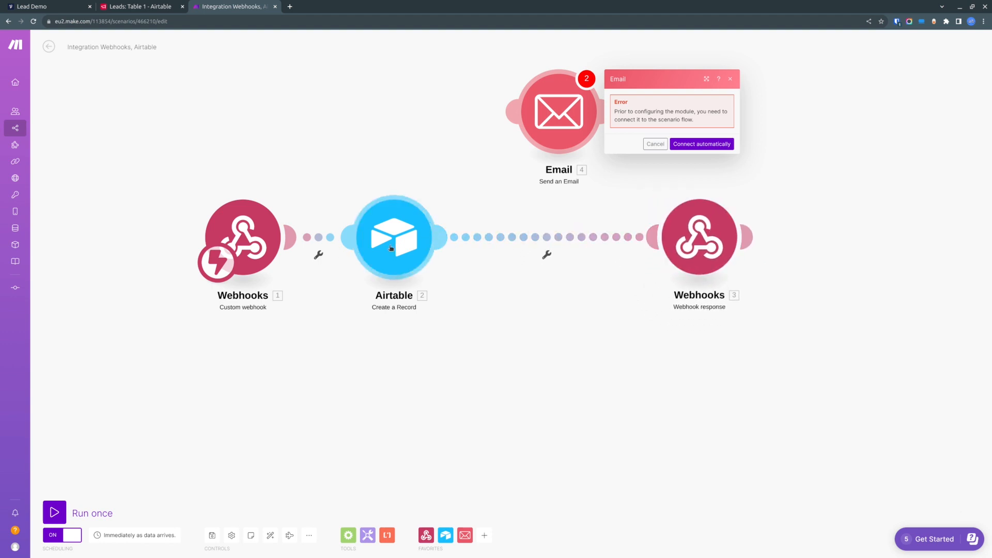
pyautogui.rightClick(533, 240)
pyautogui.click(554, 257)
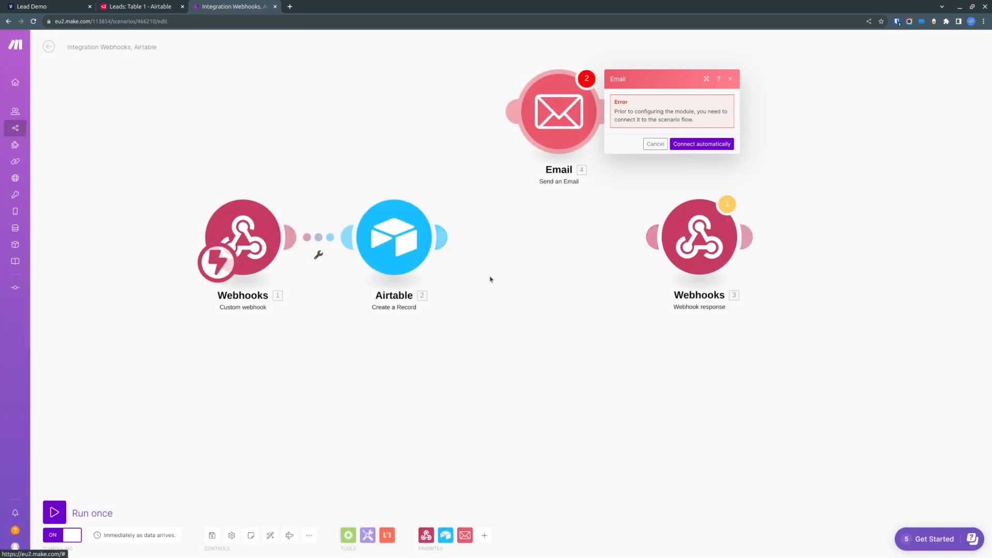
pyautogui.moveTo(445, 235); pyautogui.dragTo(517, 132)
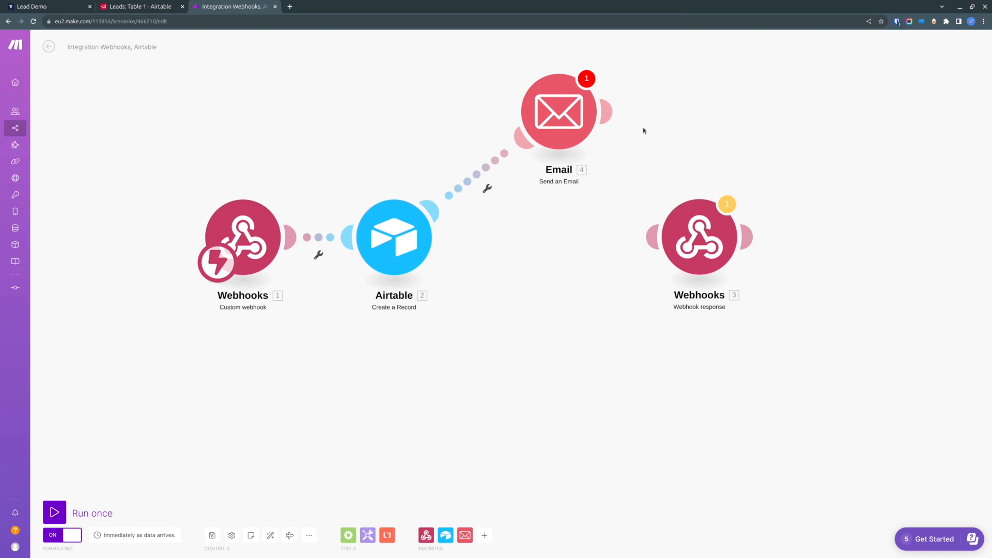
pyautogui.moveTo(616, 135); pyautogui.dragTo(659, 237)
pyautogui.moveTo(575, 242); pyautogui.dragTo(671, 246)
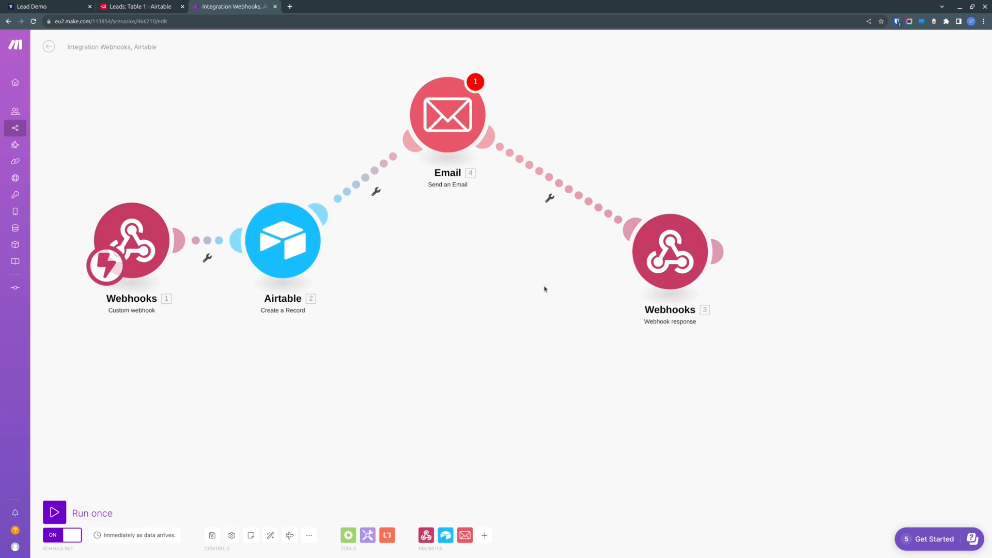
pyautogui.moveTo(450, 119); pyautogui.dragTo(478, 133)
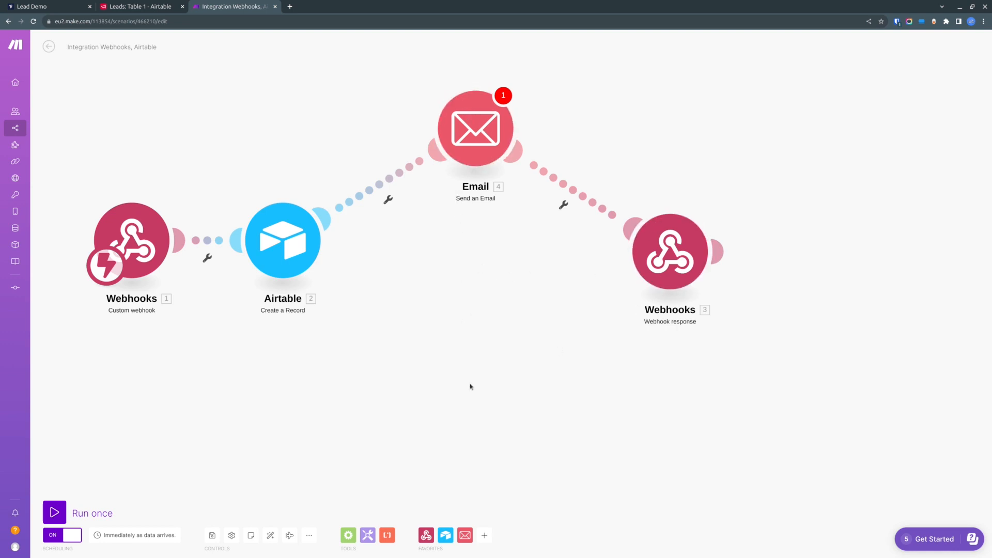
pyautogui.moveTo(472, 298); pyautogui.dragTo(565, 407)
pyautogui.hotkey('ctrl', 'Tab')
pyautogui.moveTo(367, 198); pyautogui.dragTo(403, 235)
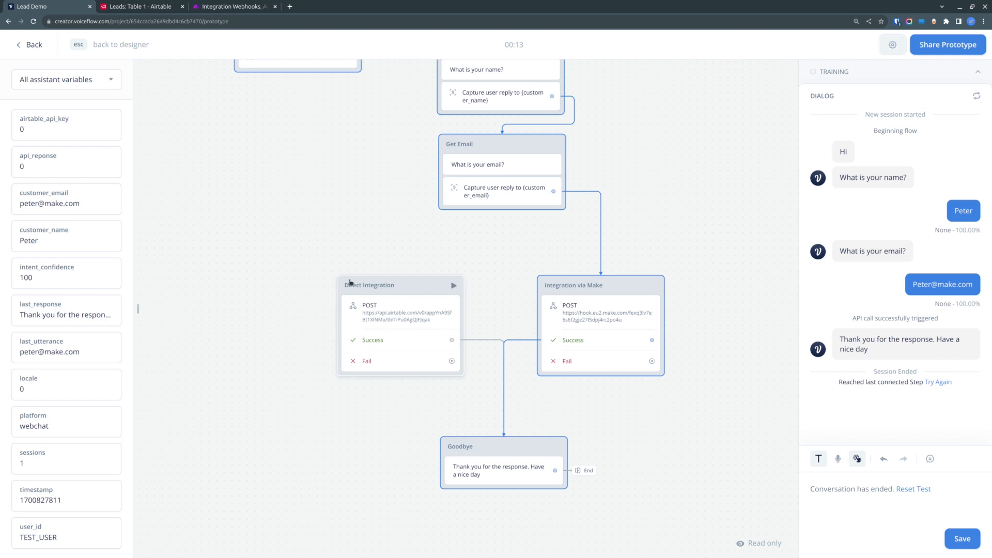
pyautogui.moveTo(337, 227); pyautogui.dragTo(297, 186)
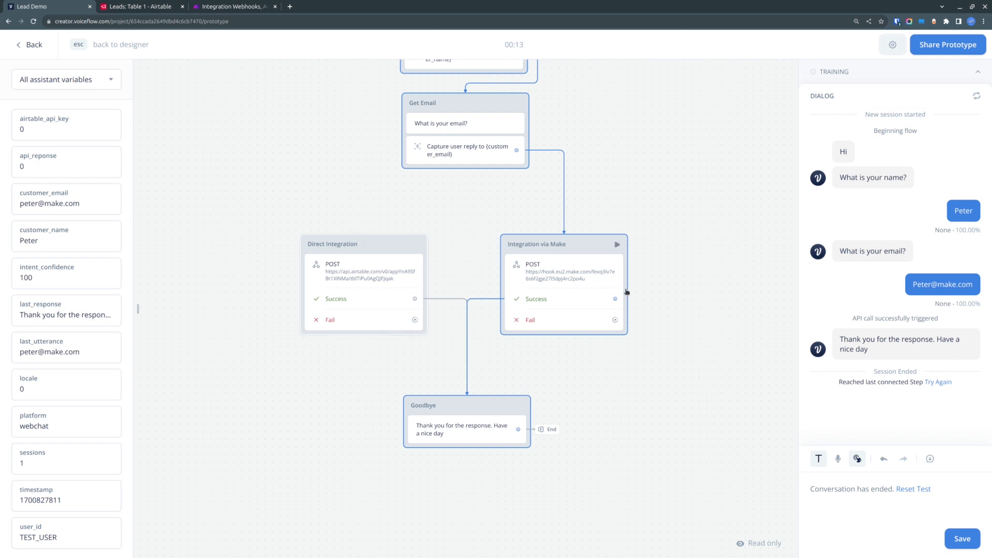
pyautogui.moveTo(665, 142); pyautogui.dragTo(664, 200)
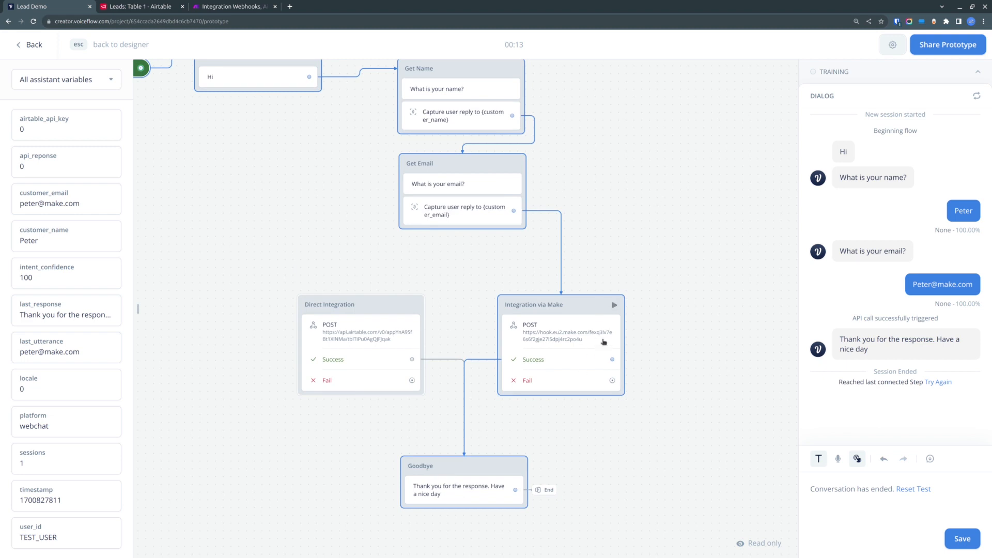
pyautogui.click(231, 7)
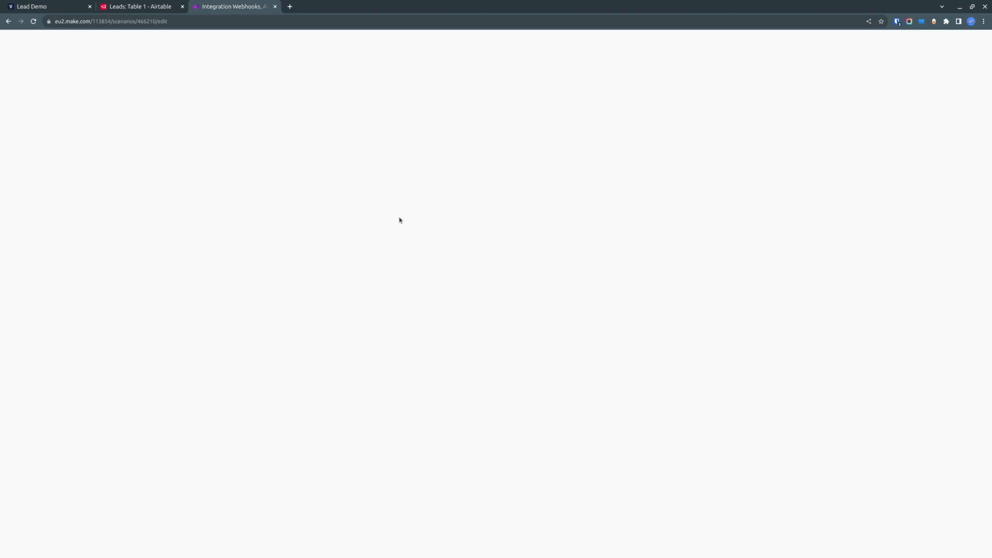